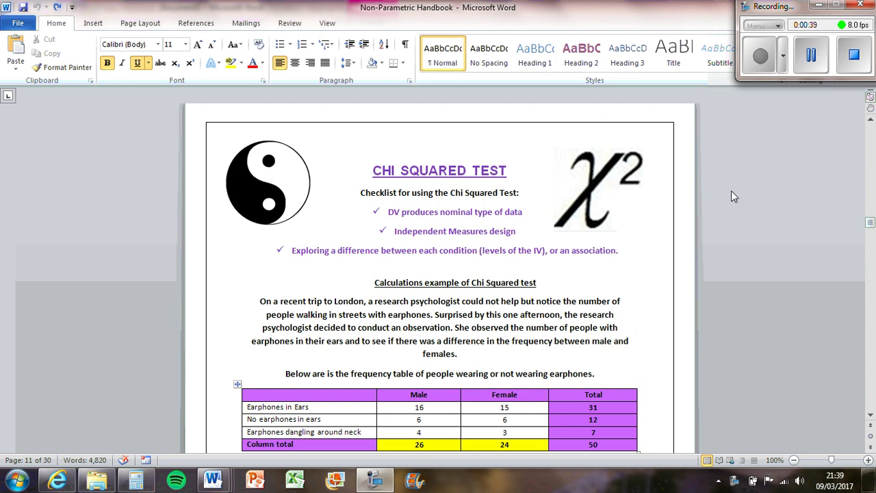
# Switch from the handbook to the 'CHI SQUARED TEST – You try' worksheet window.
pyautogui.scroll(-1, 674, 219)
pyautogui.scroll(-1, 674, 219)
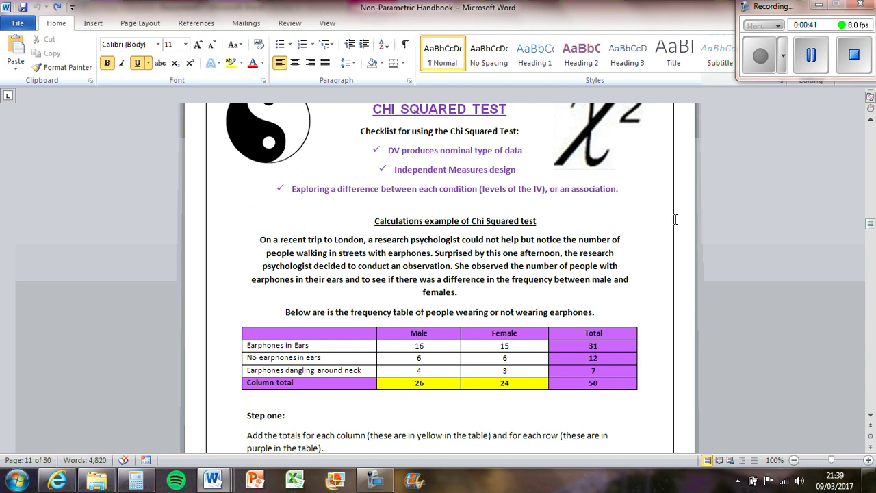
pyautogui.hotkey('alt', 'Tab')
pyautogui.hotkey('alt', 'Tab')
pyautogui.hotkey('alt', 'Tab')
pyautogui.hotkey('alt', 'Tab')
pyautogui.hotkey('alt', 'Tab')
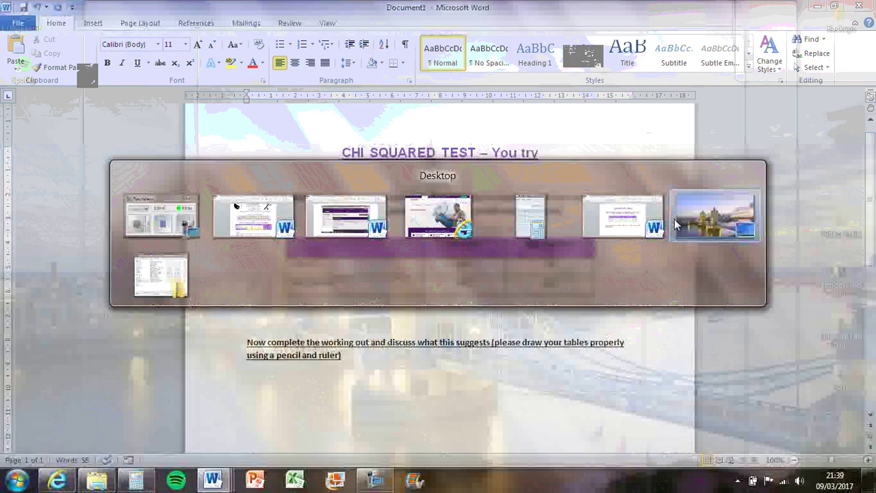
pyautogui.hotkey('alt', 'Tab')
pyautogui.hotkey('alt', 'Tab')
pyautogui.hotkey('alt', 'Tab')
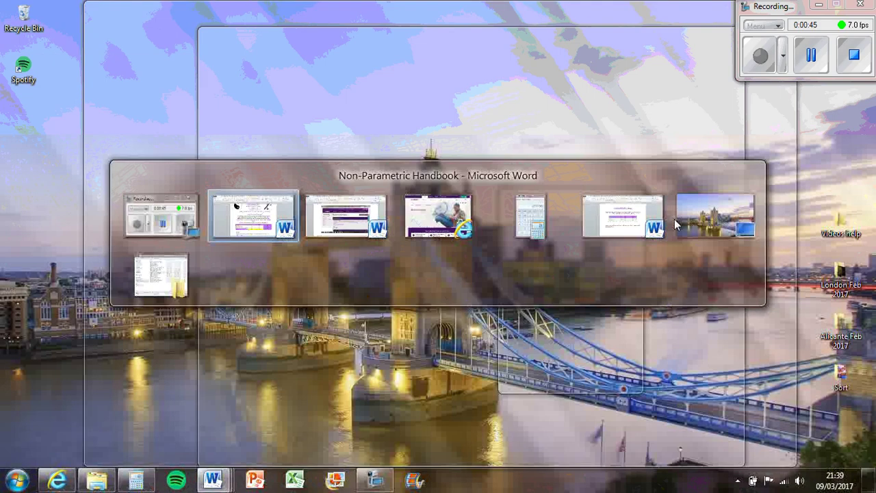
pyautogui.hotkey('alt', 'Tab')
pyautogui.hotkey('alt', 'Tab')
pyautogui.hotkey('alt', 'Tab')
pyautogui.hotkey('alt', 'Tab')
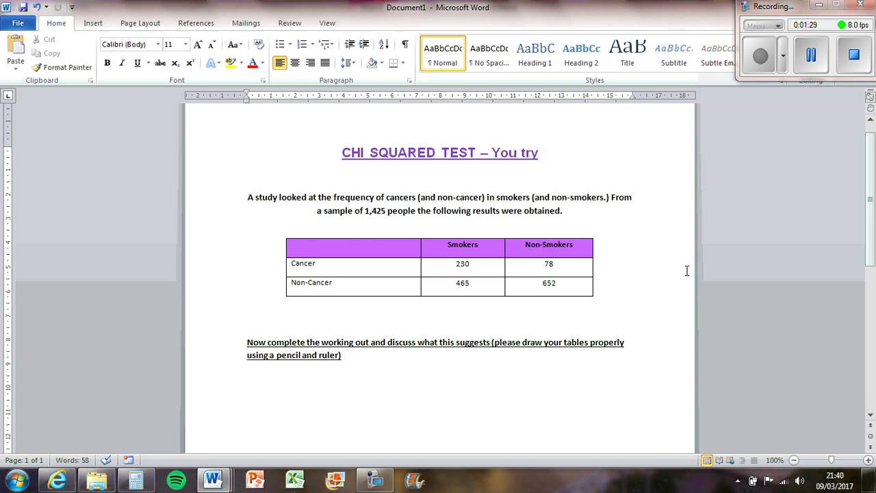
# Add a new column right of Non-Smokers and a new bottom row, both labelled 'Total'.
pyautogui.click(591, 236)
pyautogui.rightClick(592, 243)
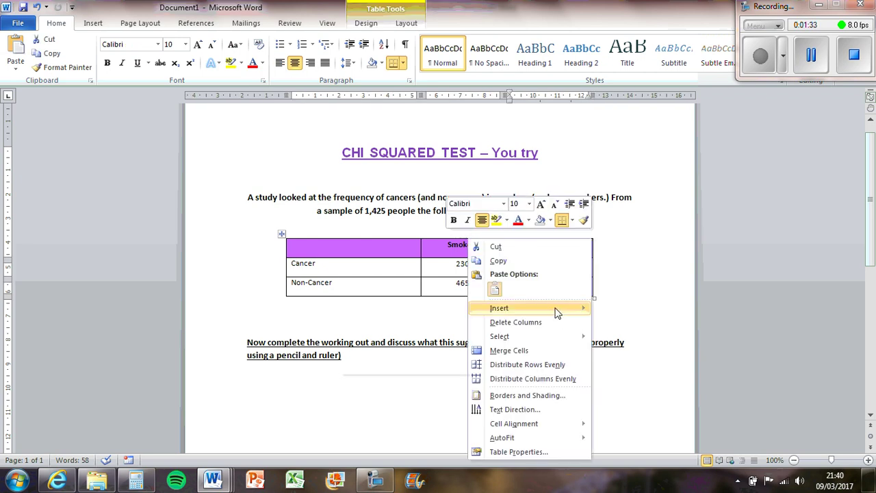
pyautogui.moveTo(556, 309)
pyautogui.click(411, 321)
pyautogui.click(615, 290)
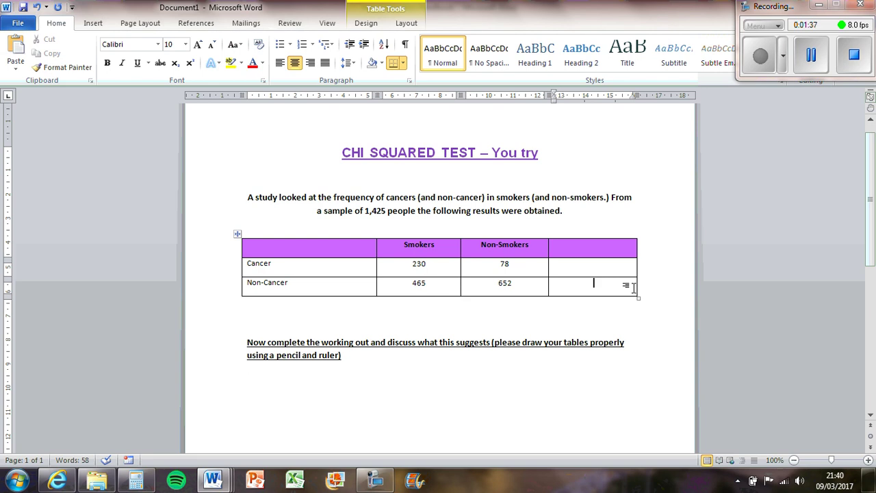
pyautogui.press('Tab')
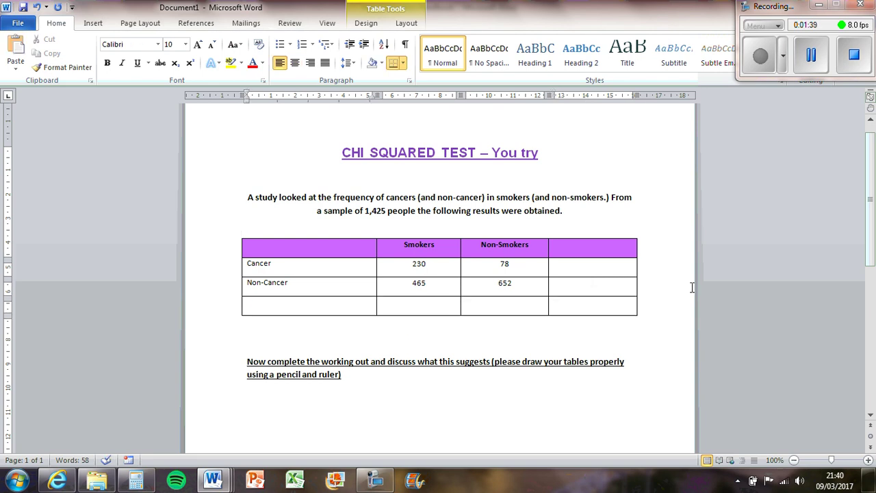
pyautogui.write('Total')
pyautogui.click(599, 247)
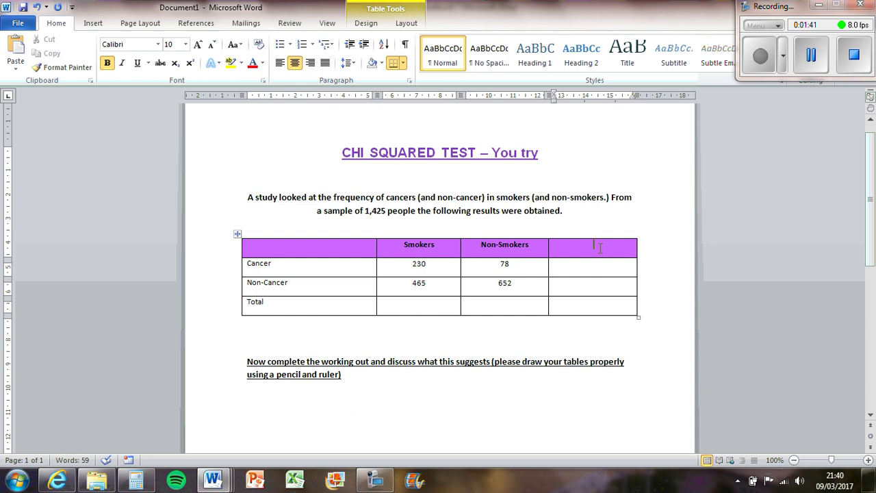
pyautogui.write('Total')
# Work out the Cancer and Non-Cancer row totals (308 and 1117) in Calculator and enter them.
pyautogui.click(597, 260)
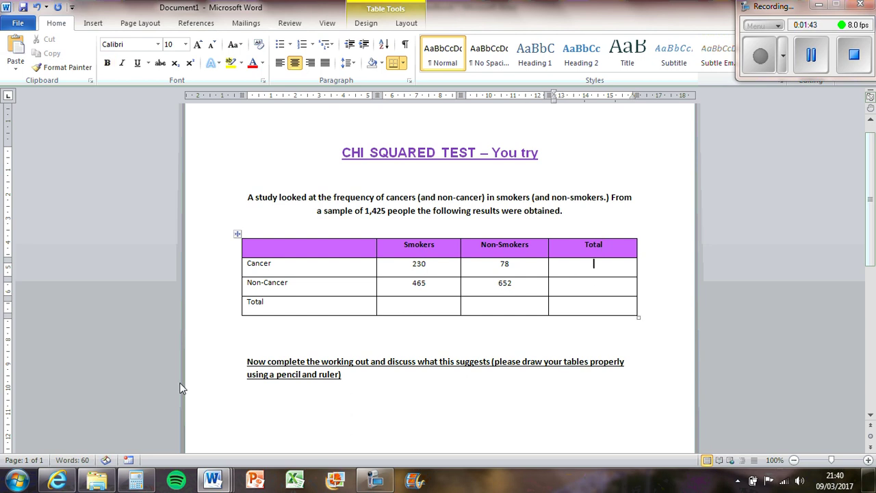
pyautogui.click(136, 481)
pyautogui.moveTo(538, 193); pyautogui.dragTo(718, 188)
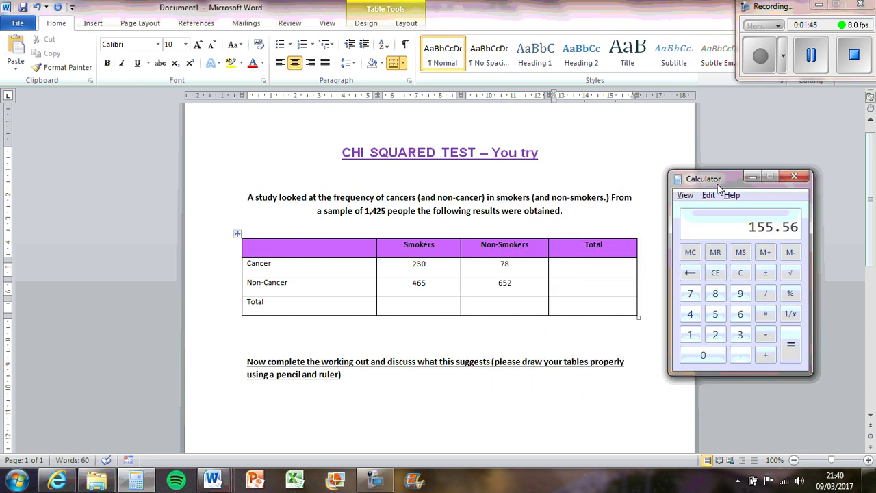
pyautogui.write('230')
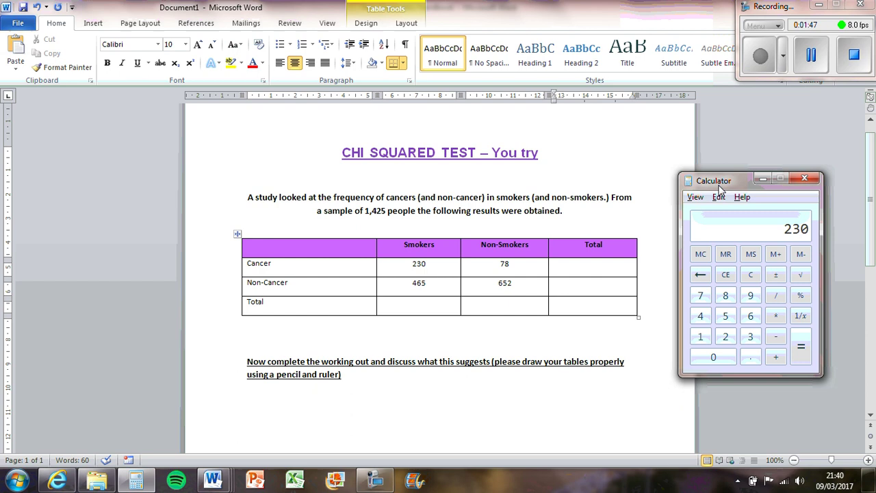
pyautogui.write('+78=')
pyautogui.click(593, 271)
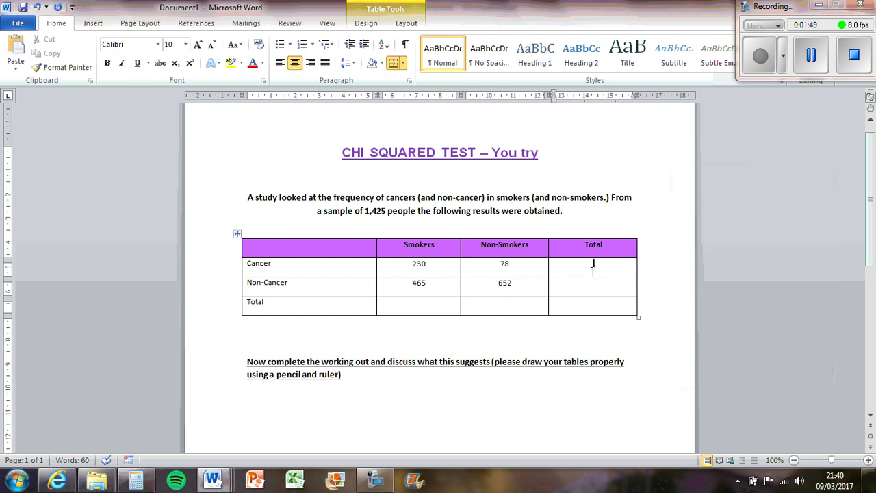
pyautogui.write('308')
pyautogui.hotkey('alt', 'Tab')
pyautogui.write('465')
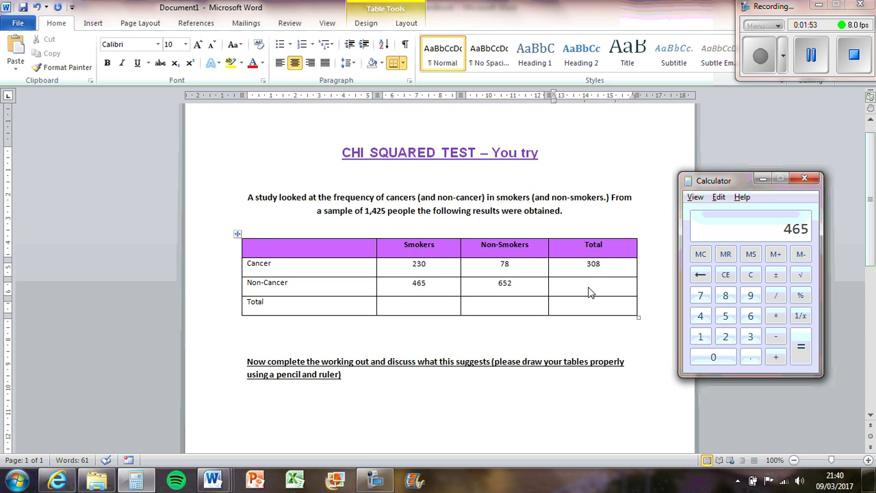
pyautogui.write('+652')
pyautogui.press('Return')
pyautogui.click(608, 288)
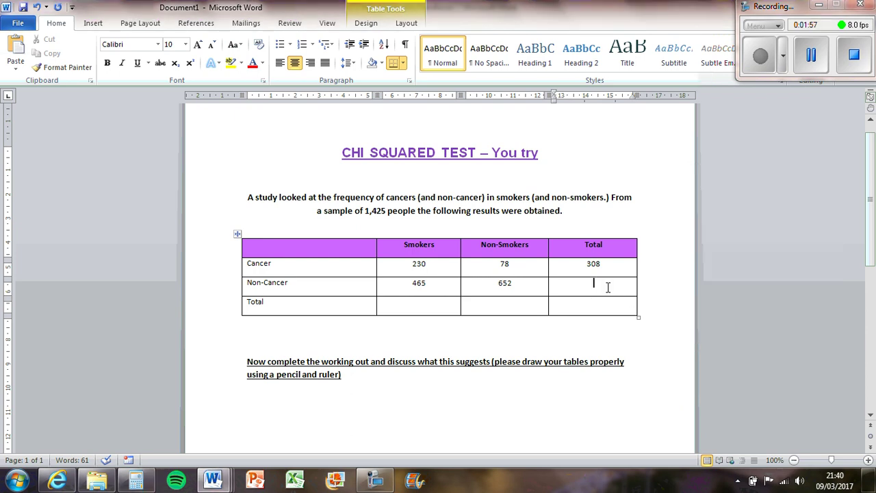
pyautogui.write('1171')
# Compute and enter the Smokers and Non-Smokers column totals, 695 and 730.
pyautogui.hotkey('alt', 'Tab')
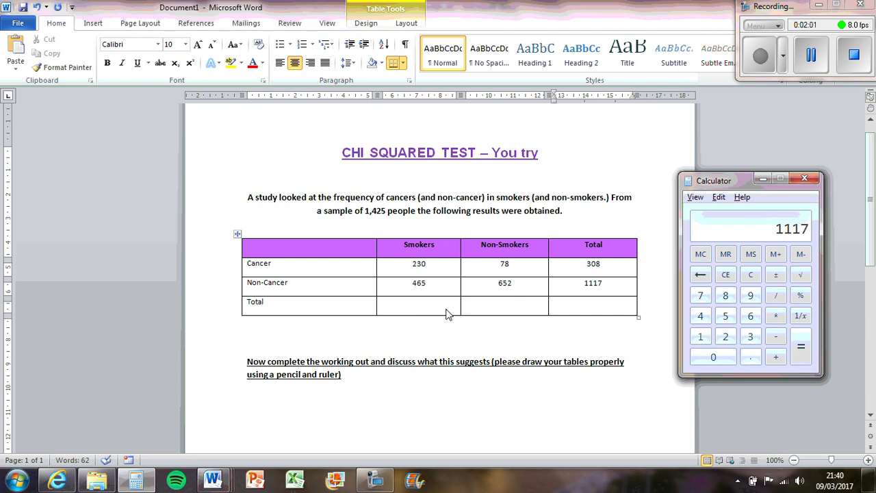
pyautogui.write('230')
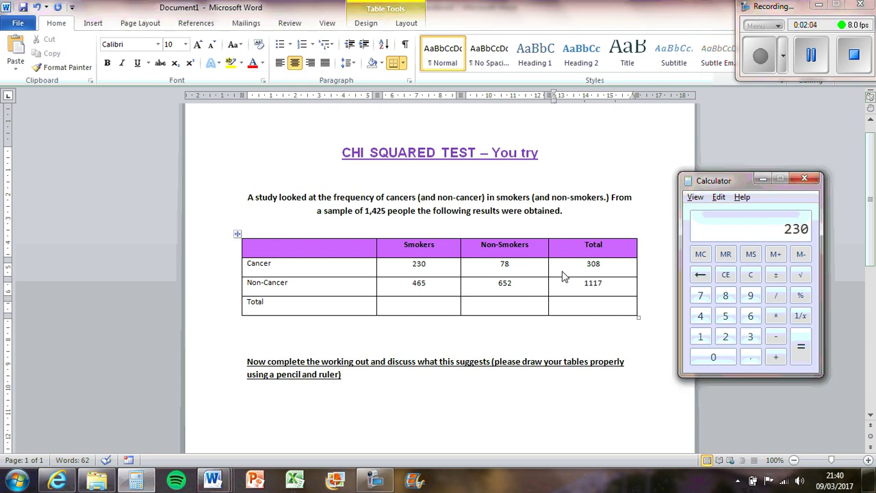
pyautogui.press('+')
pyautogui.write('465')
pyautogui.press('Return')
pyautogui.click(421, 310)
pyautogui.write('69')
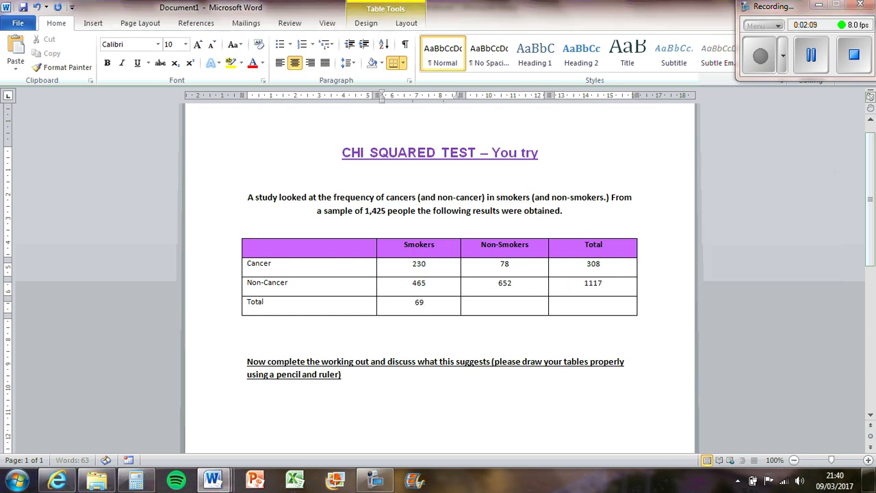
pyautogui.write('5')
pyautogui.hotkey('alt', 'Tab')
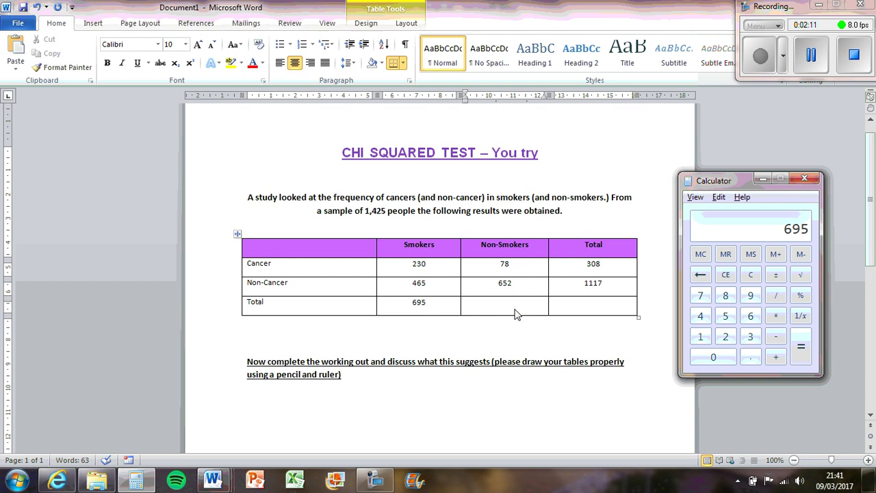
pyautogui.write('78+')
pyautogui.write('652')
pyautogui.press('Return')
pyautogui.click(532, 309)
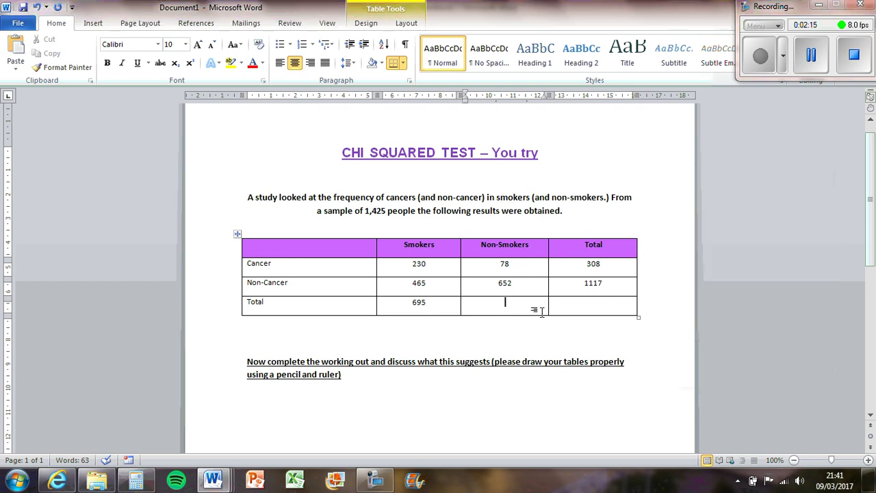
pyautogui.write('730')
# Enter the grand total 1425 and verify that 695 + 730 gives 1425.
pyautogui.click(591, 309)
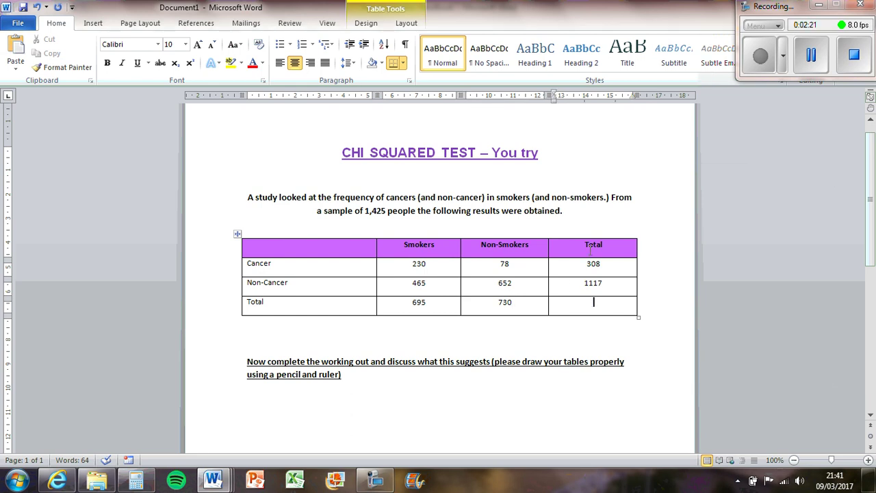
pyautogui.hotkey('alt', 'Tab')
pyautogui.write('308')
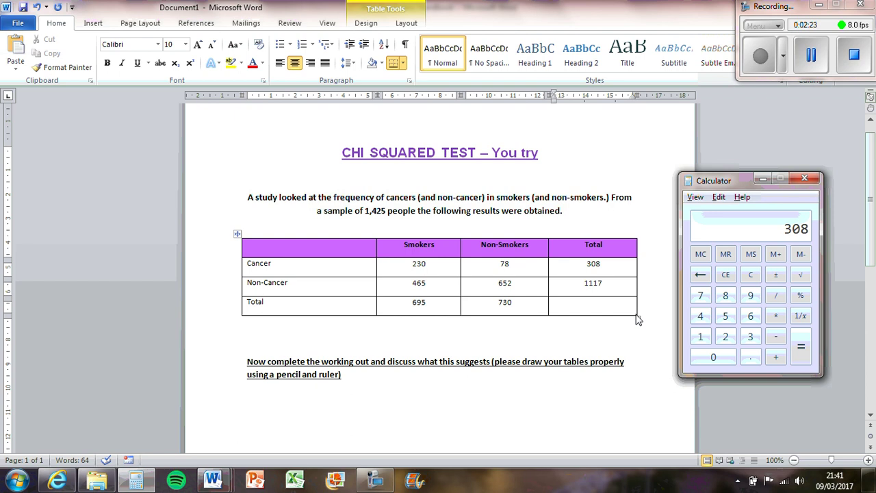
pyautogui.press('+')
pyautogui.write('117')
pyautogui.press('Return')
pyautogui.click(610, 307)
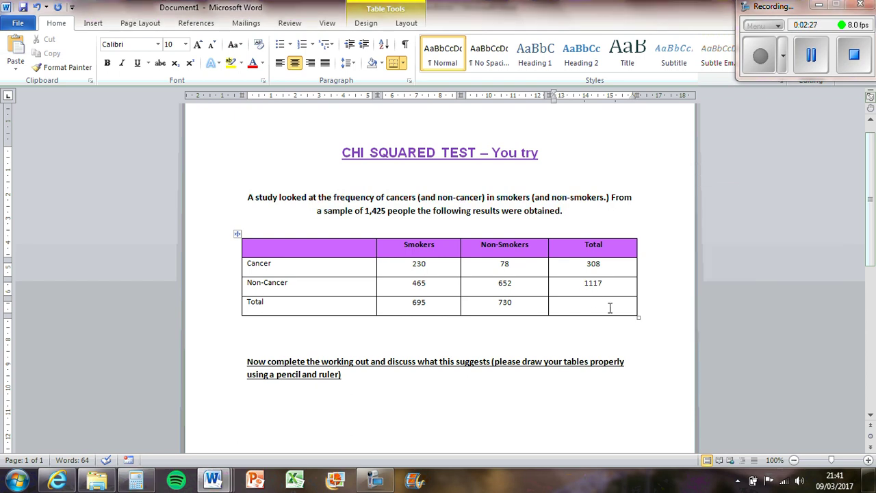
pyautogui.write('1425')
pyautogui.hotkey('alt', 'Tab')
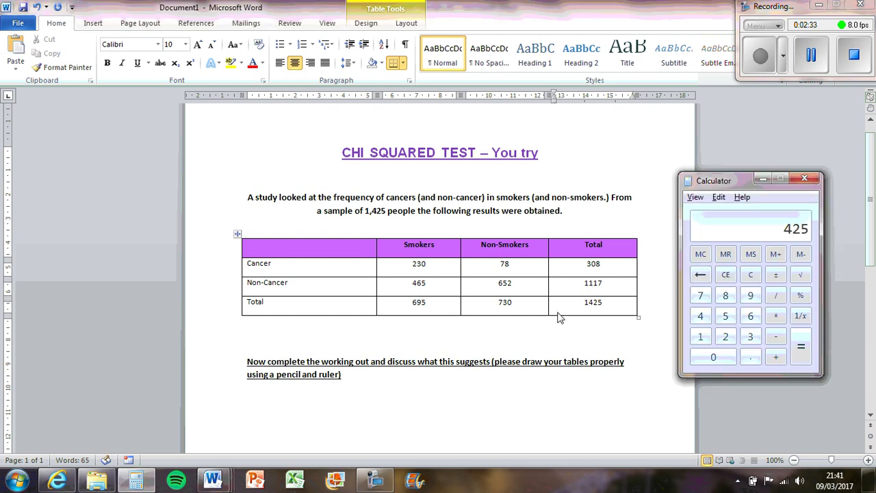
pyautogui.write('695')
pyautogui.press('+')
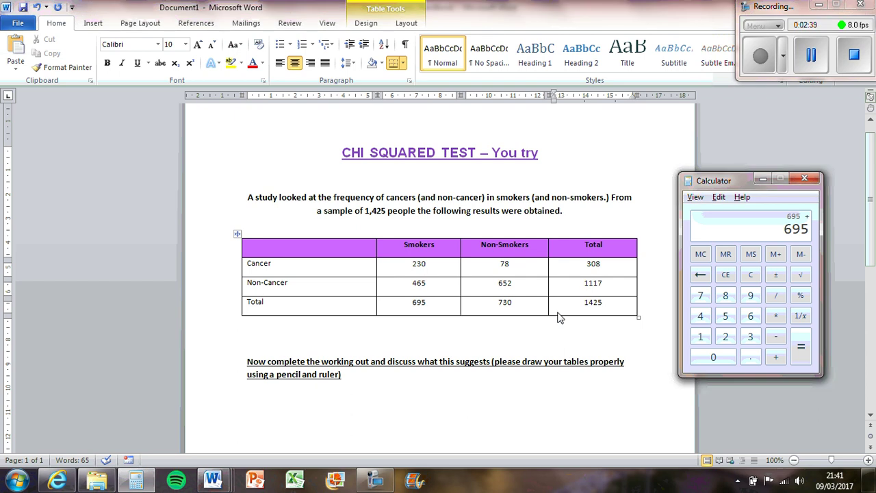
pyautogui.write('730')
pyautogui.press('Return')
pyautogui.click(624, 309)
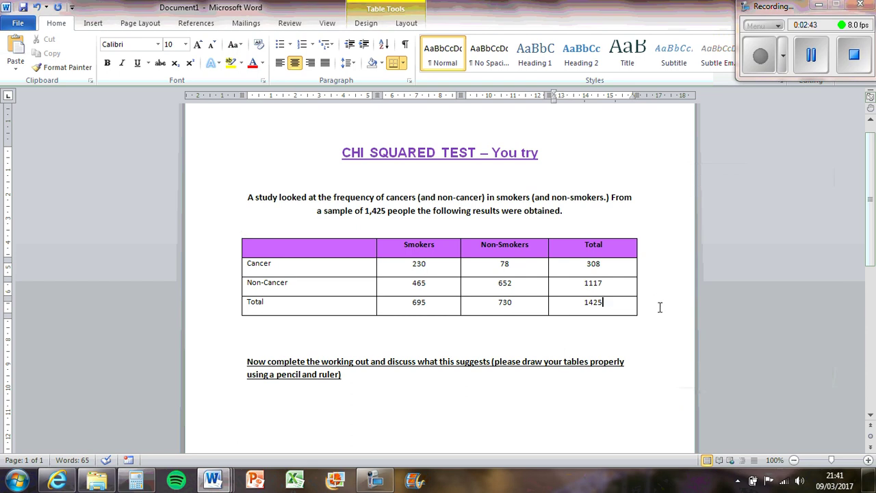
# Bring up the Non-Parametric Handbook and review its expected-values equation.
pyautogui.moveTo(212, 479)
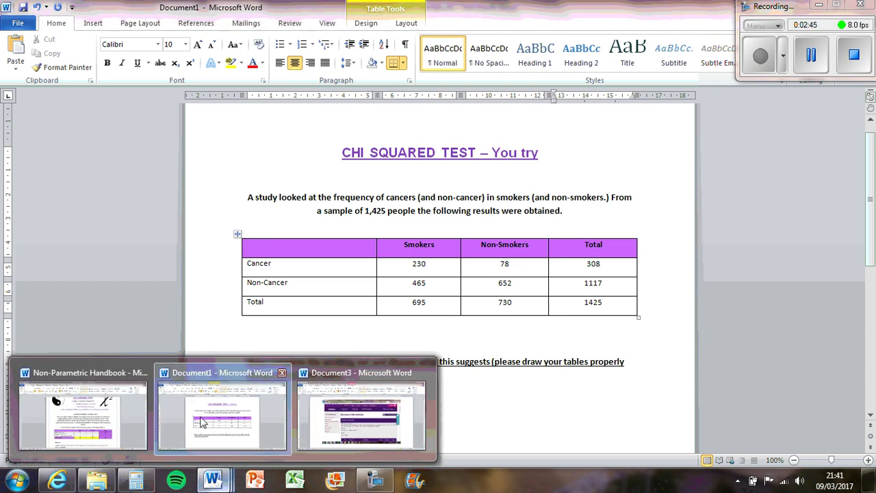
pyautogui.click(91, 419)
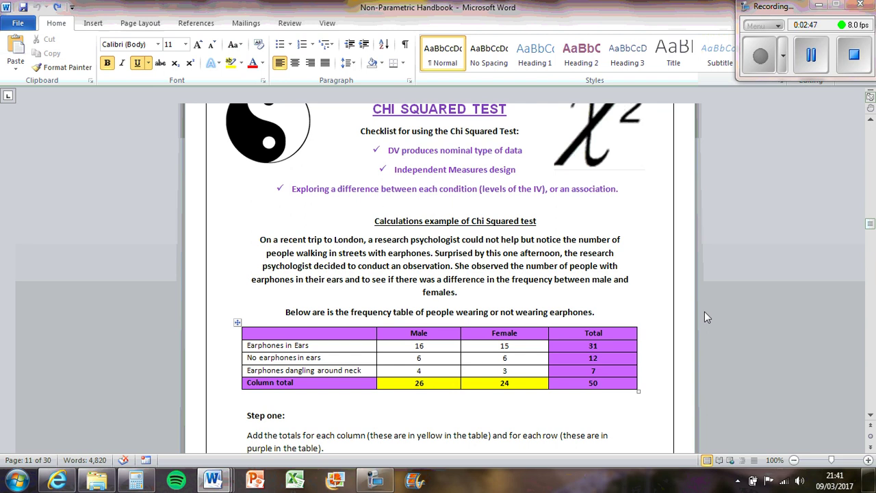
pyautogui.scroll(-2, 704, 311)
pyautogui.scroll(-7, 704, 316)
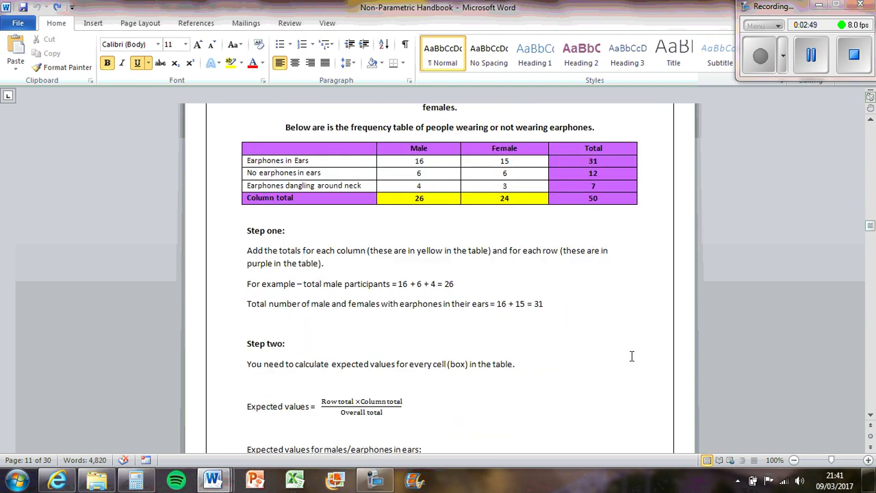
pyautogui.scroll(-1, 632, 356)
pyautogui.click(358, 288)
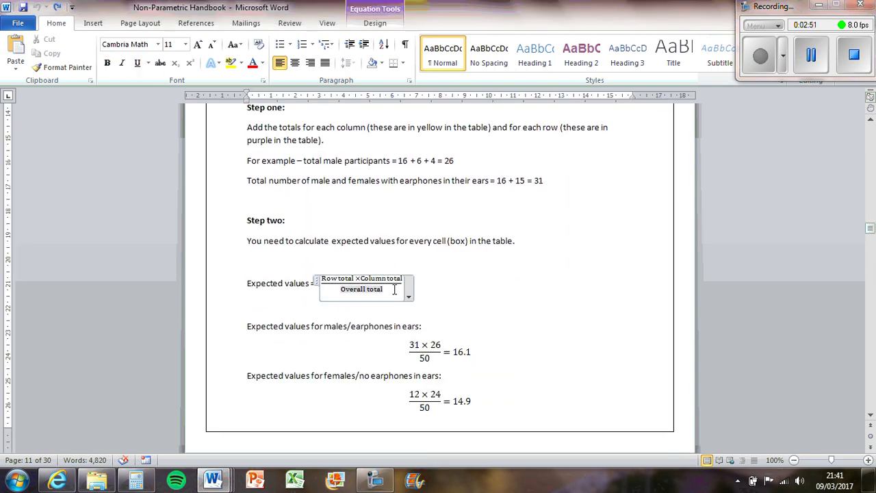
pyautogui.click(473, 285)
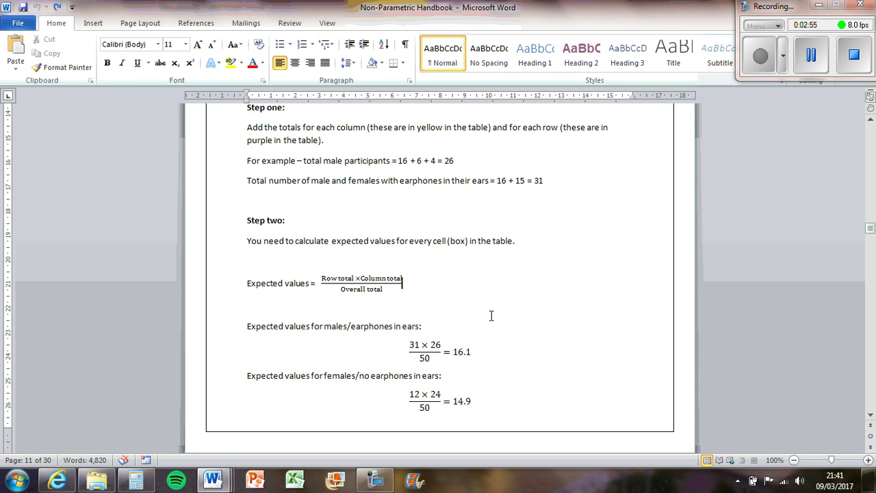
pyautogui.scroll(5, 491, 316)
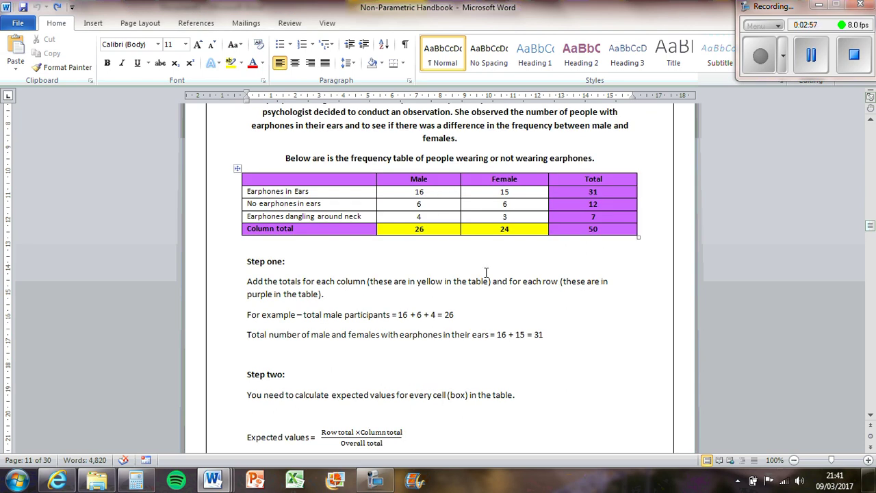
# Re-check the handbook's worked example, ending on the chi-squared worksheet window.
pyautogui.hotkey('alt', 'Tab')
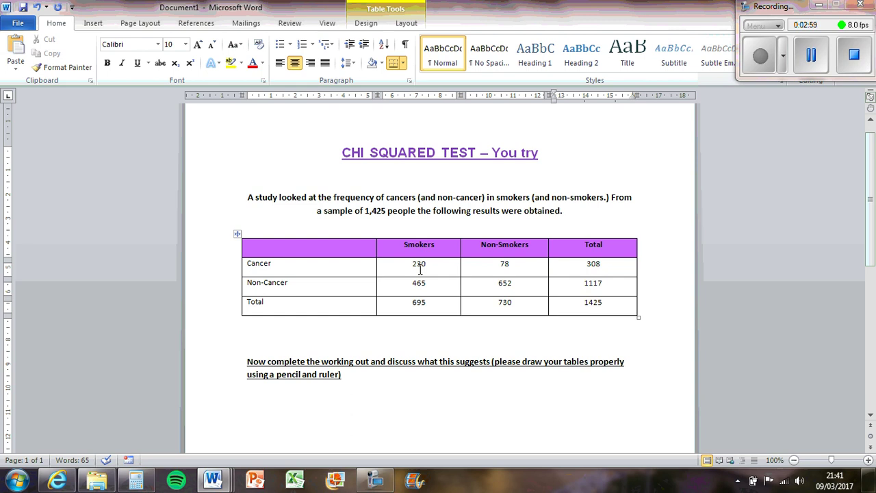
pyautogui.hotkey('alt', 'Tab')
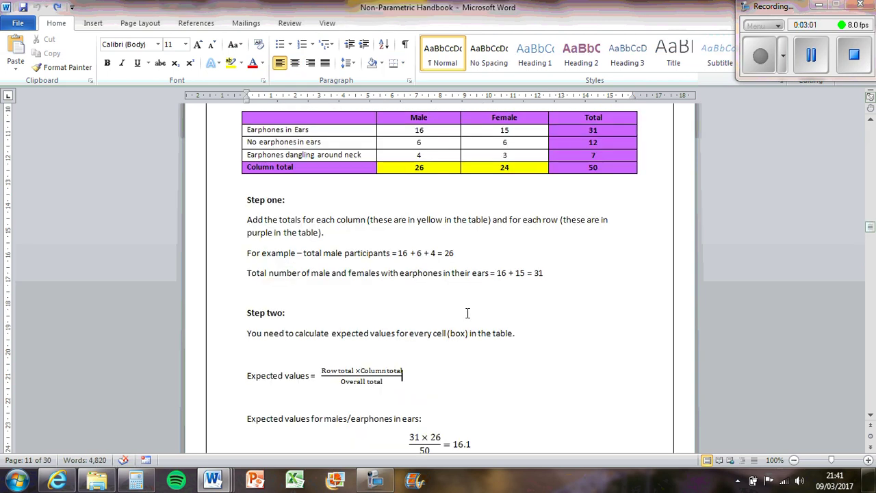
pyautogui.scroll(-2, 468, 312)
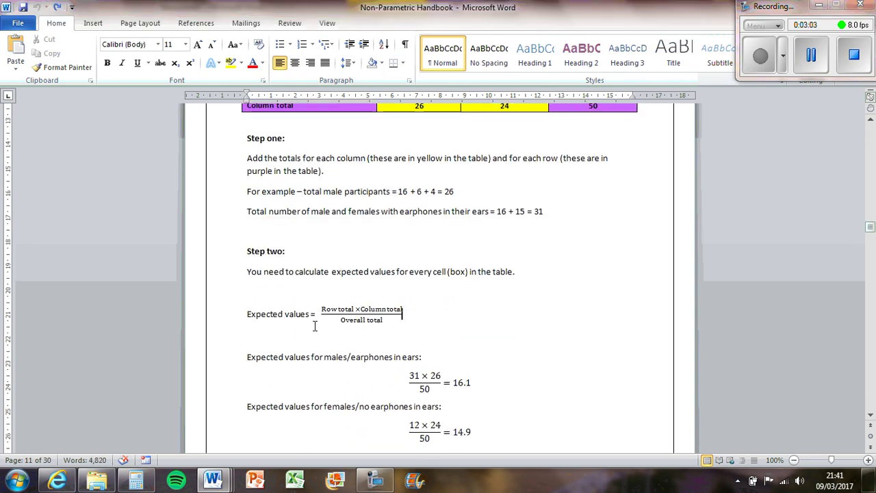
pyautogui.scroll(-12, 473, 344)
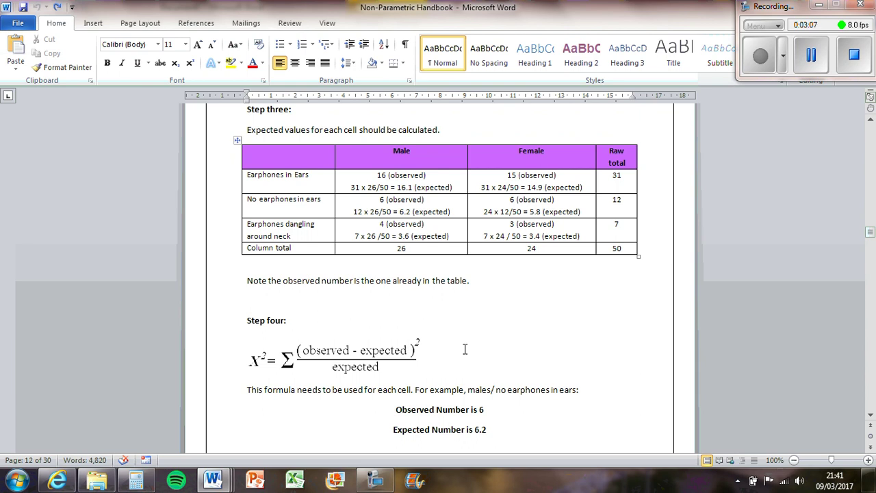
pyautogui.scroll(1, 465, 350)
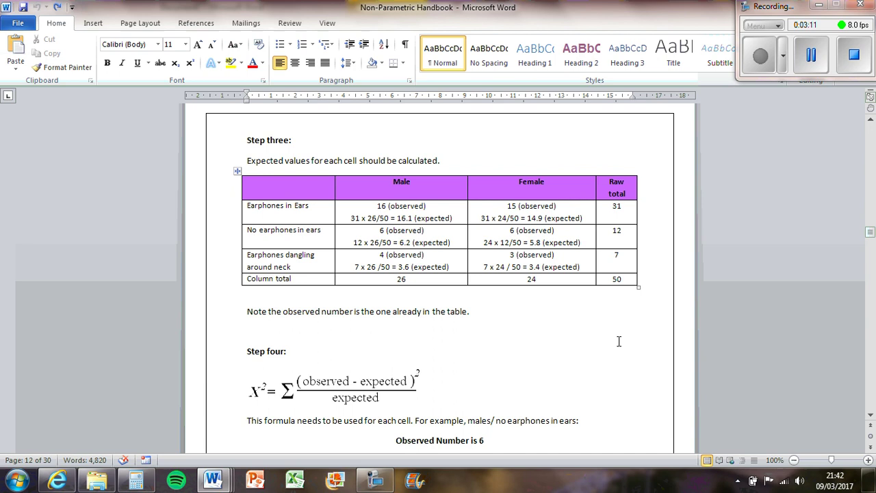
pyautogui.hotkey('alt', 'Tab')
# Label 230 as '(observed)' and paste the same label after 465.
pyautogui.click(441, 264)
pyautogui.write('(ob')
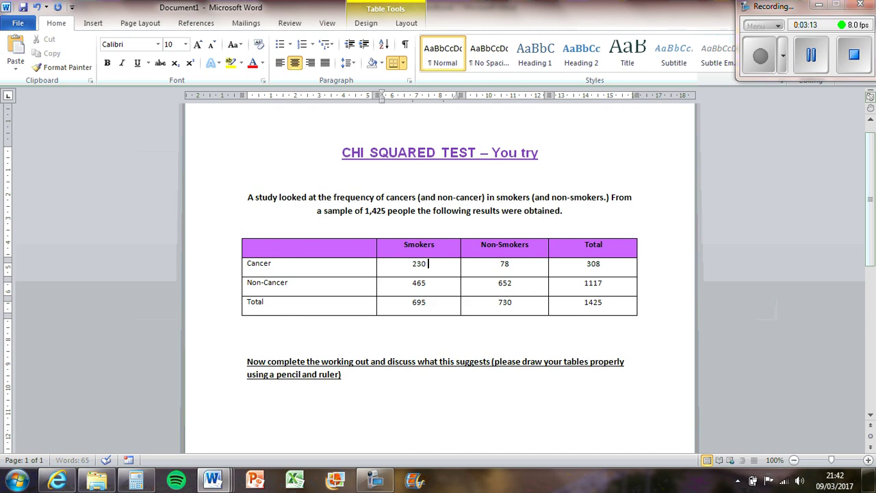
pyautogui.write('served)')
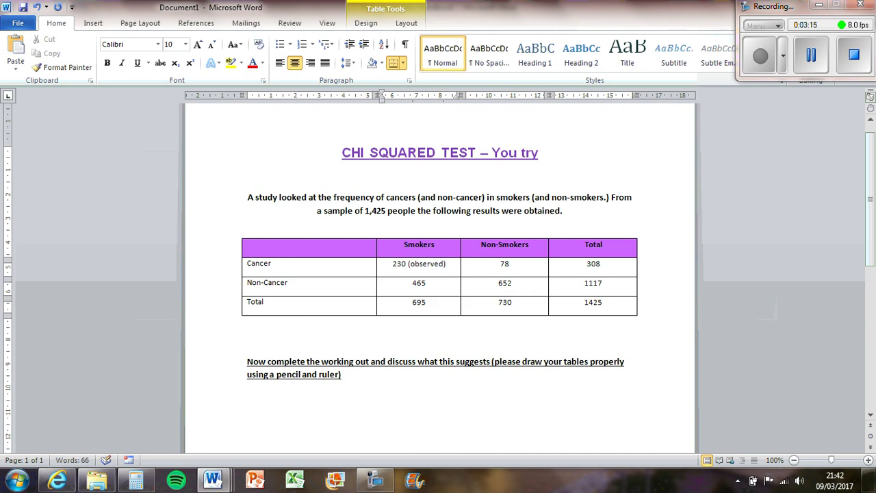
pyautogui.moveTo(445, 263); pyautogui.dragTo(408, 264)
pyautogui.hotkey('ctrl', 'c')
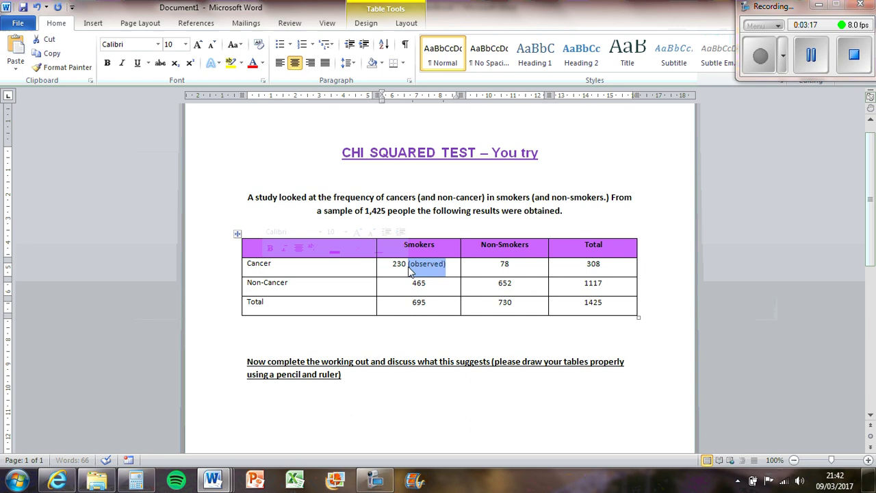
pyautogui.click(445, 284)
pyautogui.hotkey('ctrl', 'v')
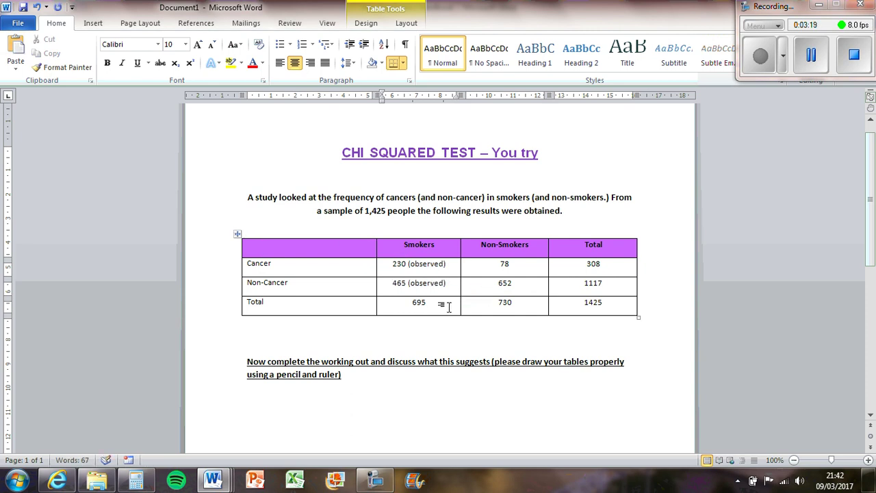
# Paste '(observed)' after 695, 78, 652 and 730, returning to the handbook's Step two.
pyautogui.hotkey('ctrl', 'v')
pyautogui.click(531, 263)
pyautogui.hotkey('ctrl', 'v')
pyautogui.click(533, 283)
pyautogui.hotkey('ctrl', 'v')
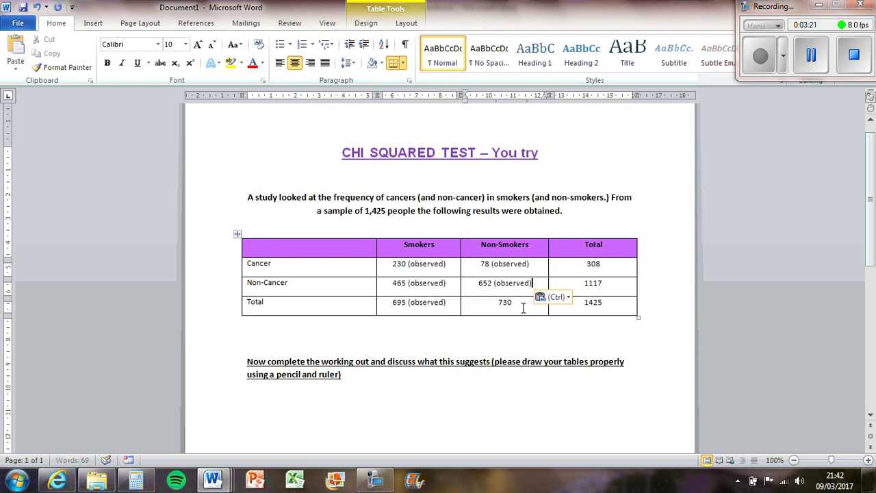
pyautogui.click(522, 308)
pyautogui.hotkey('ctrl', 'v')
pyautogui.hotkey('alt', 'Tab')
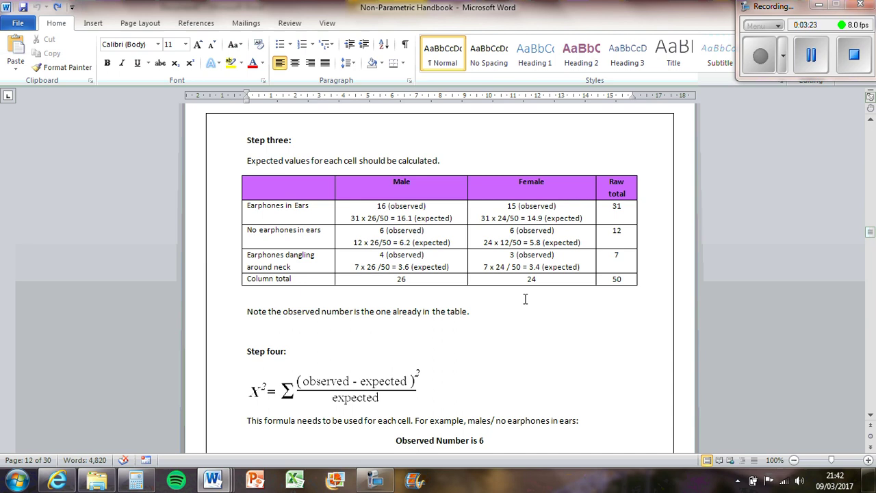
pyautogui.scroll(10, 492, 327)
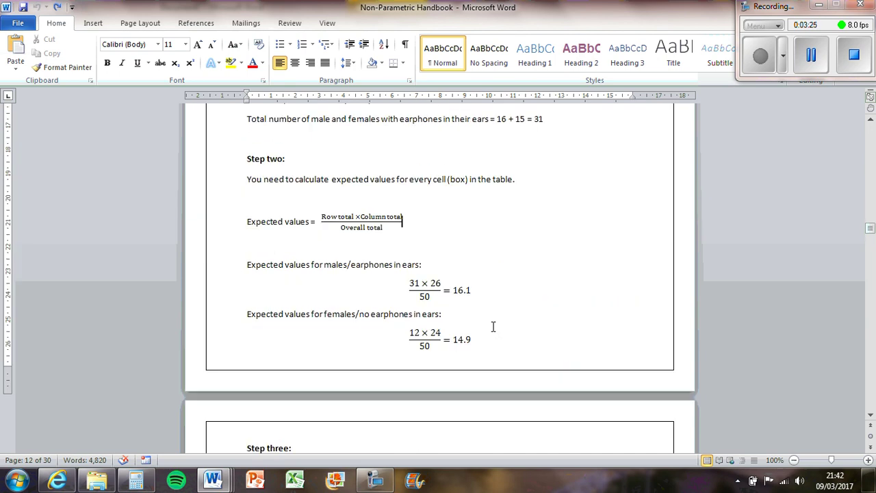
# Start a working line 'Cancer/Smokers 308 x695 =' below the worksheet instructions.
pyautogui.click(419, 285)
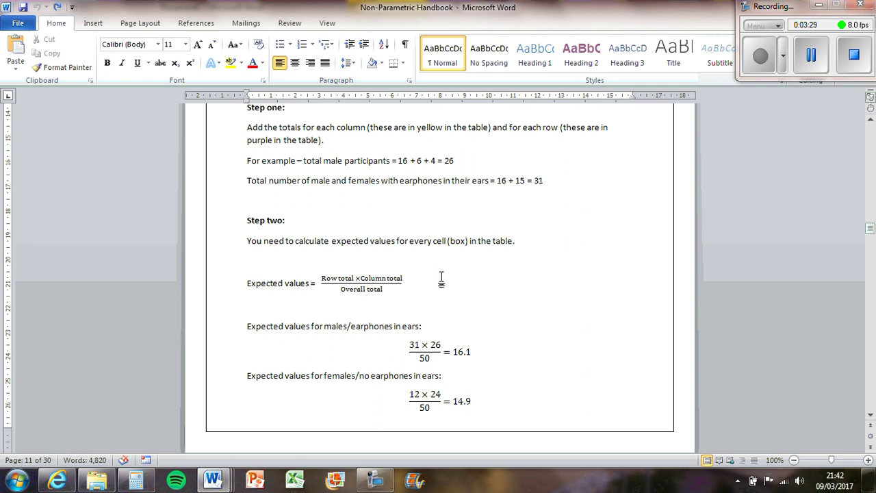
pyautogui.hotkey('alt', 'Tab')
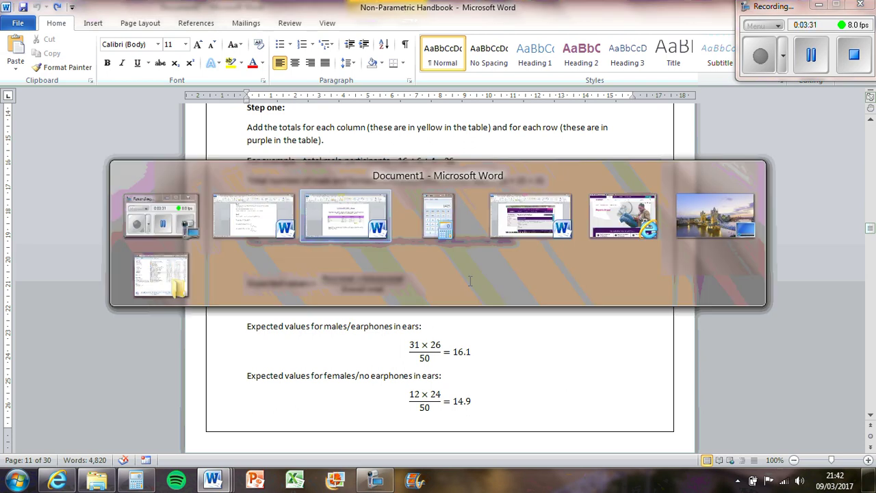
pyautogui.click(382, 365)
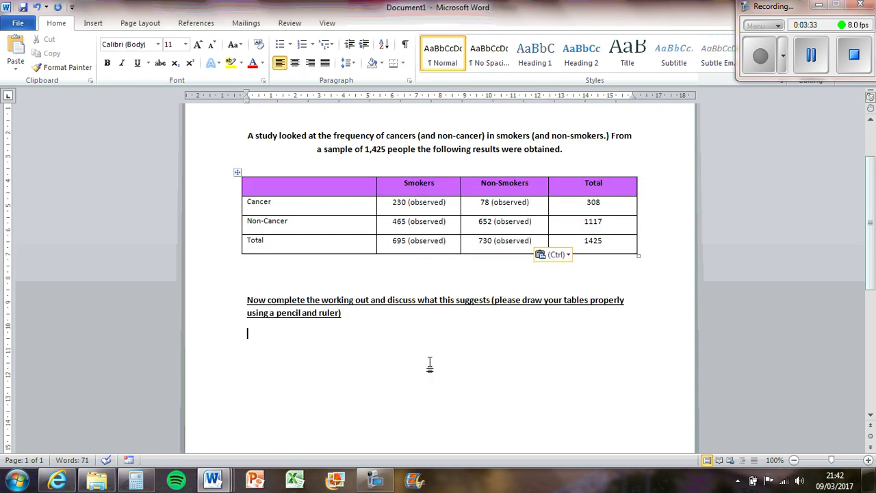
pyautogui.write('Cance')
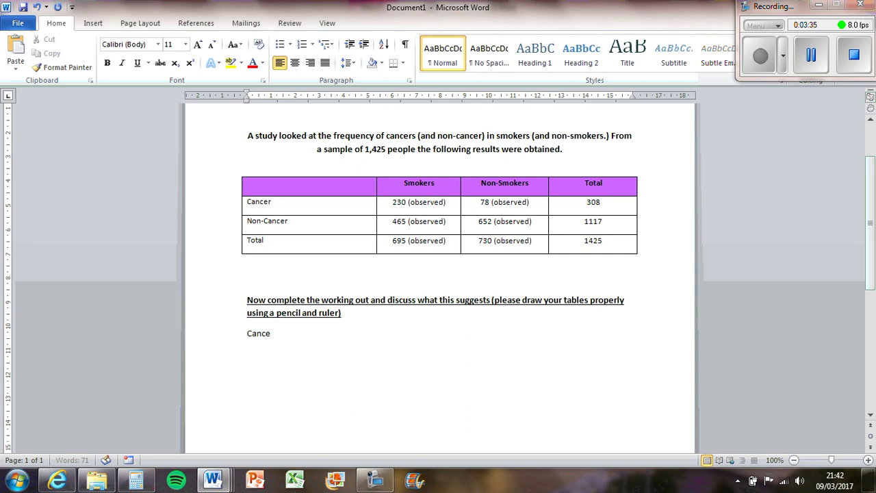
pyautogui.write('r/Smokers')
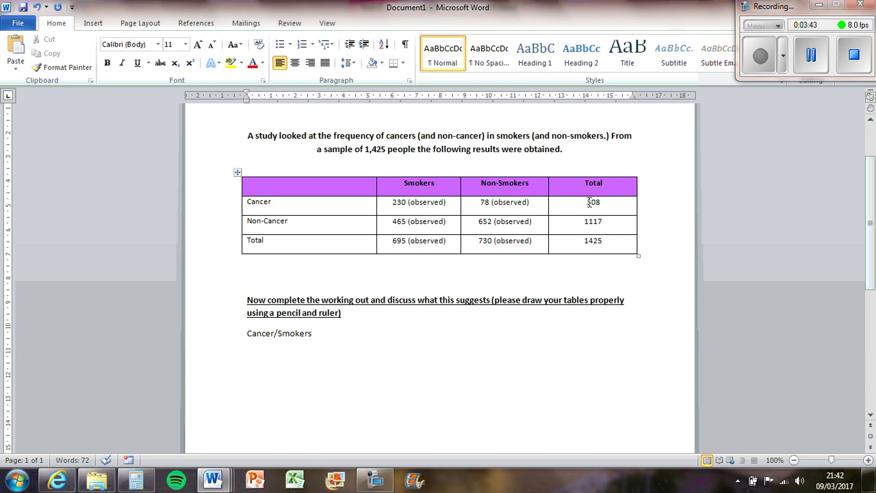
pyautogui.write(' 308 x')
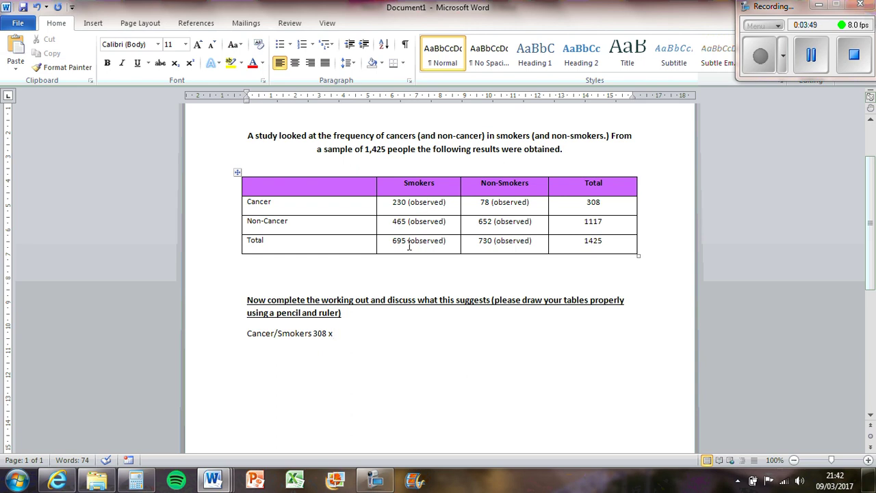
pyautogui.write('695 =')
# Calculate 308 × 695 and extend the line with '214060 / 1425 ='.
pyautogui.hotkey('alt', 'Tab')
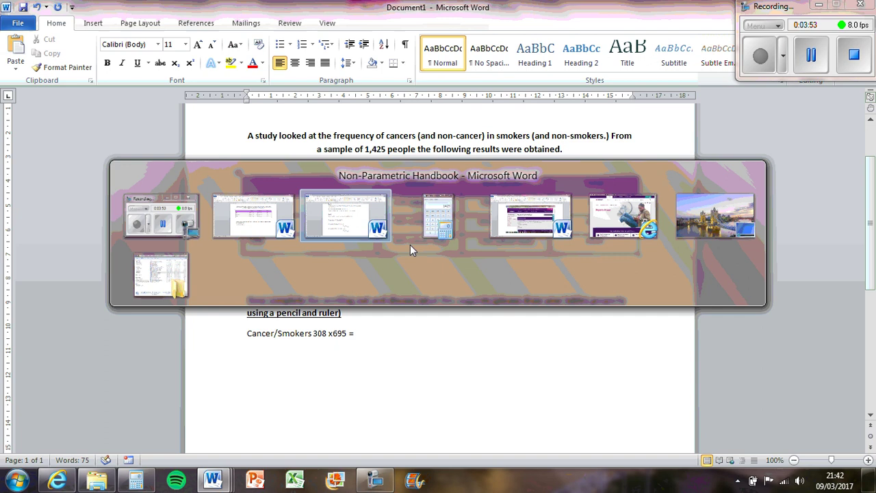
pyautogui.write('308')
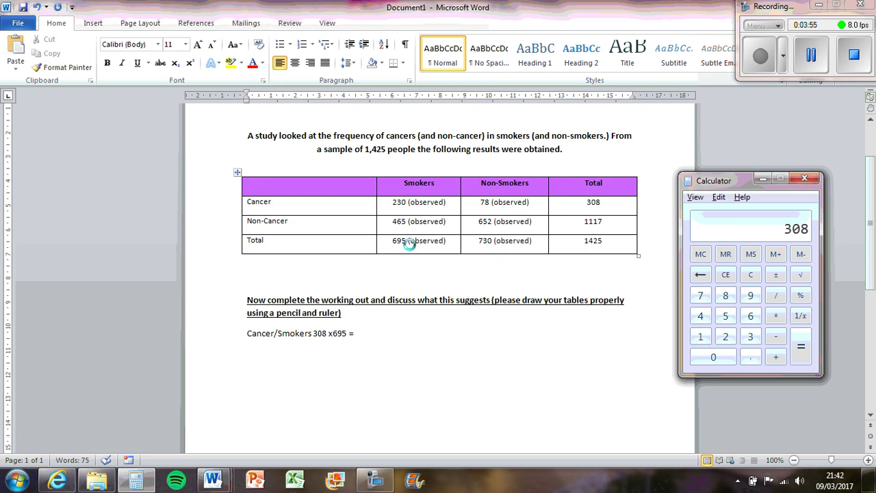
pyautogui.write(' x695')
pyautogui.press('Return')
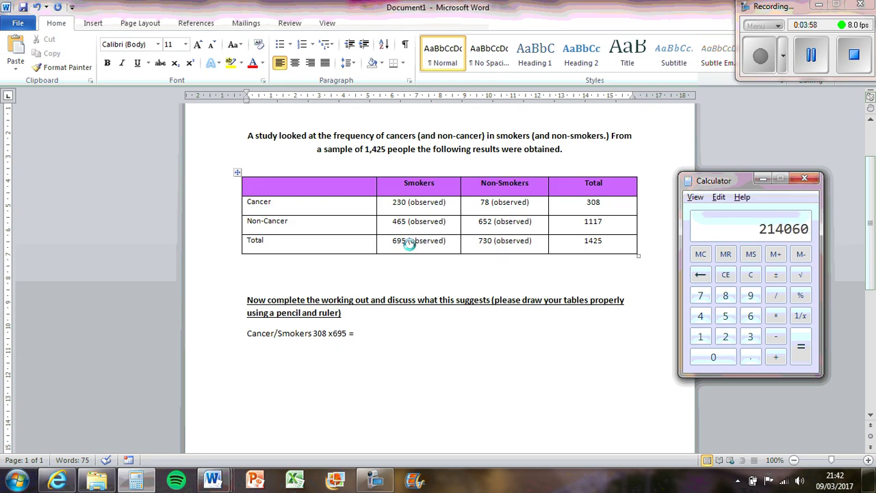
pyautogui.click(381, 335)
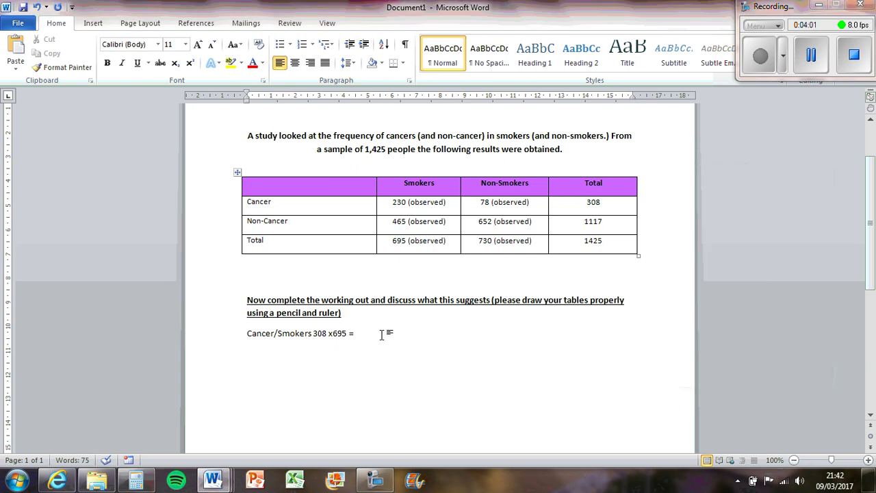
pyautogui.hotkey('alt', 'Tab')
pyautogui.hotkey('alt', 'Tab')
pyautogui.write('214')
pyautogui.press('BackSpace')
pyautogui.write('14')
pyautogui.hotkey('alt', 'Tab')
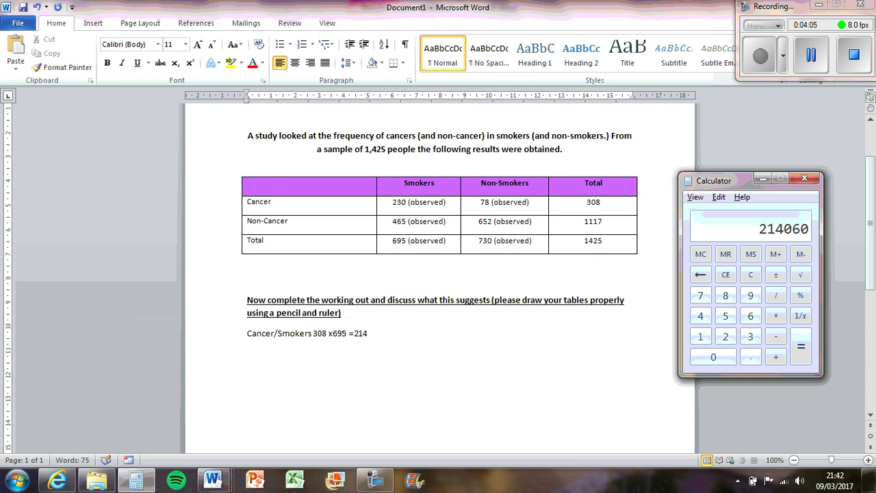
pyautogui.hotkey('alt', 'Tab')
pyautogui.write('060 /')
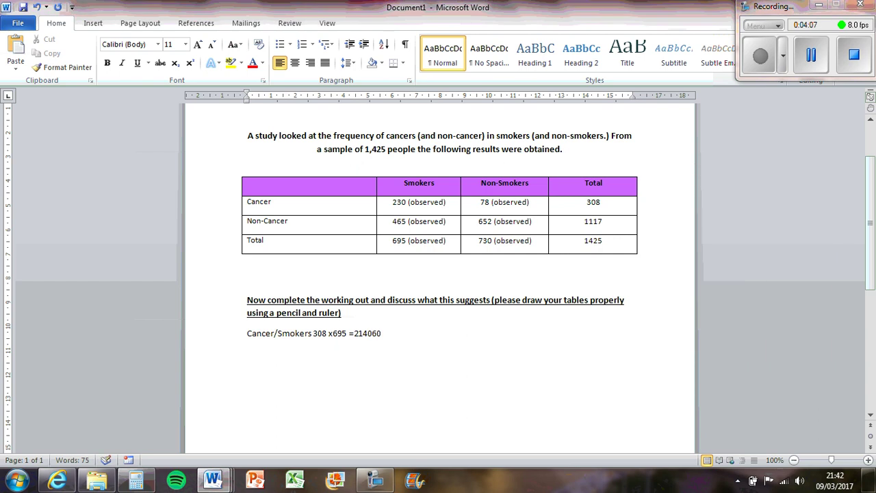
pyautogui.hotkey('alt', 'Tab')
pyautogui.hotkey('alt', 'Tab')
pyautogui.press('Tab')
pyautogui.press('Tab')
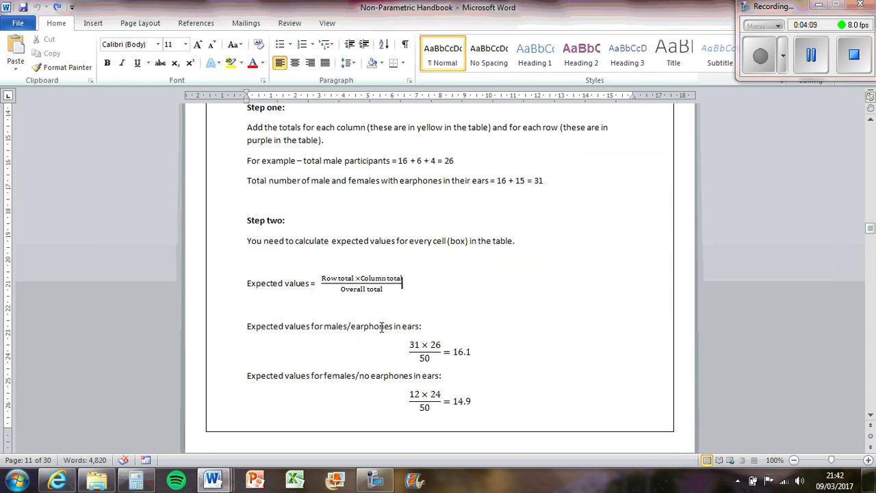
pyautogui.hotkey('alt', 'Tab')
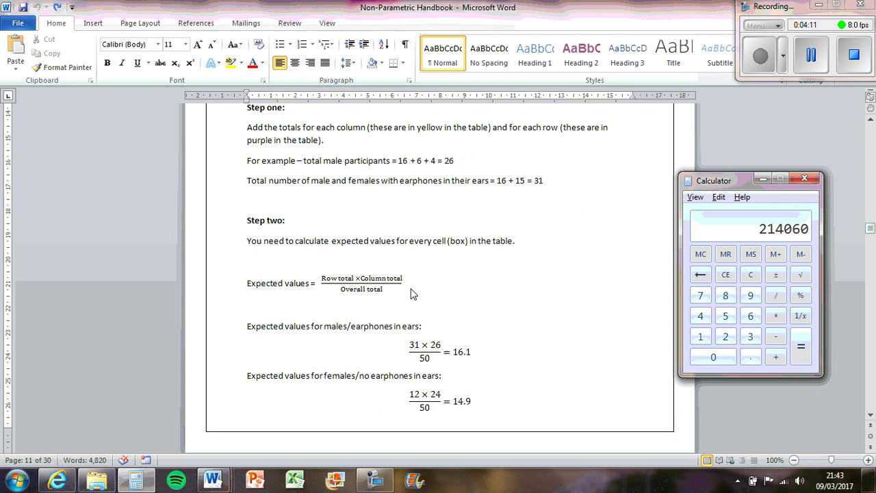
pyautogui.hotkey('alt', 'Tab')
pyautogui.press('Tab')
pyautogui.write('1')
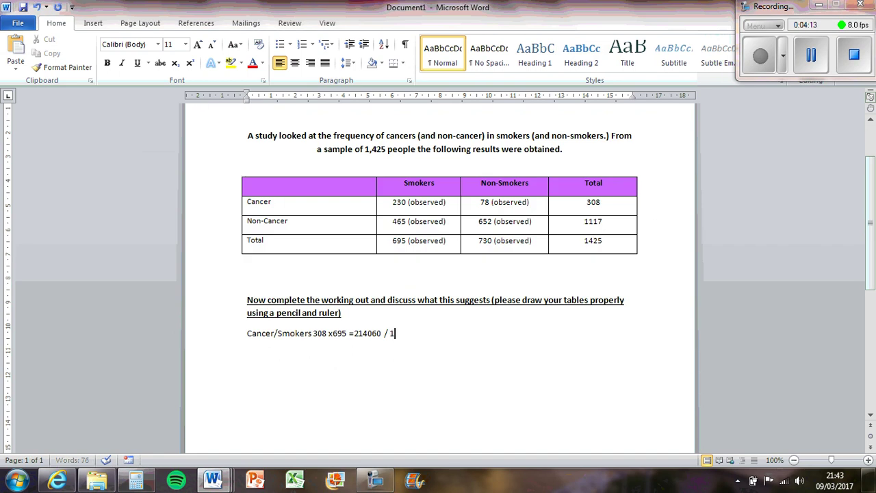
pyautogui.write('425 =')
pyautogui.hotkey('alt', 'Tab')
# Divide 214060 by 1425 and finish the line with the expected value 150.22.
pyautogui.press('/')
pyautogui.write('1425 =')
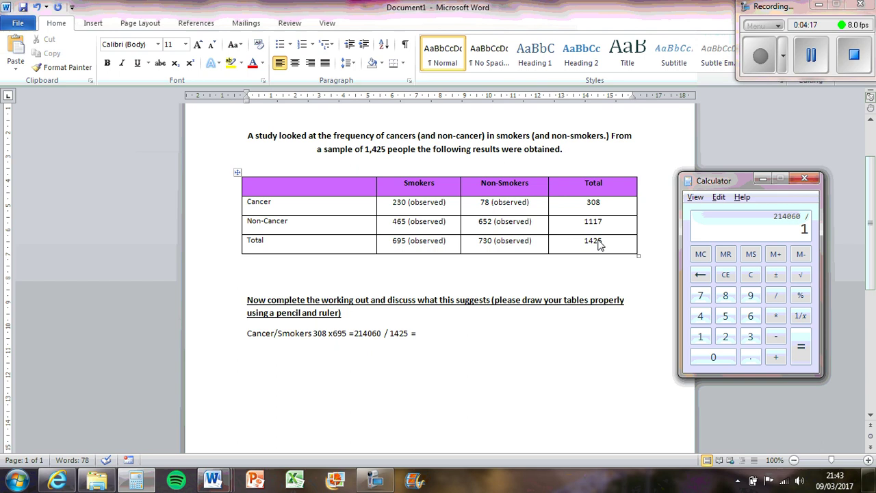
pyautogui.press('Return')
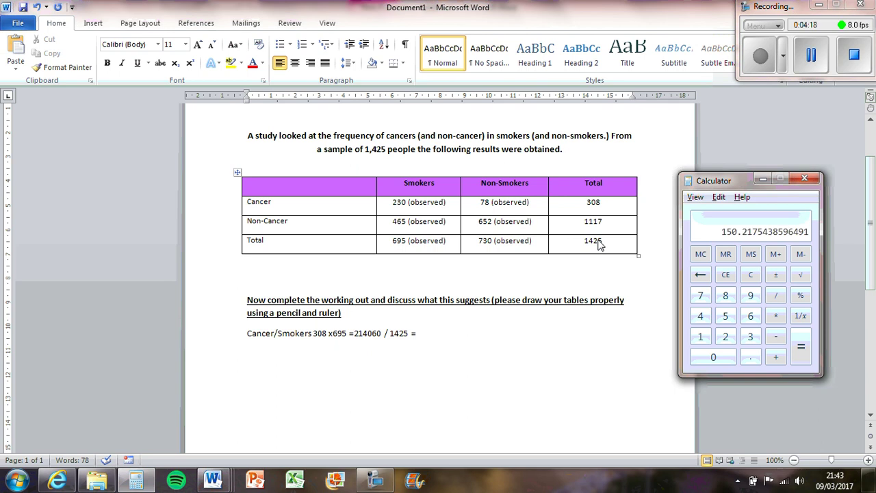
pyautogui.click(448, 337)
pyautogui.write('150.21')
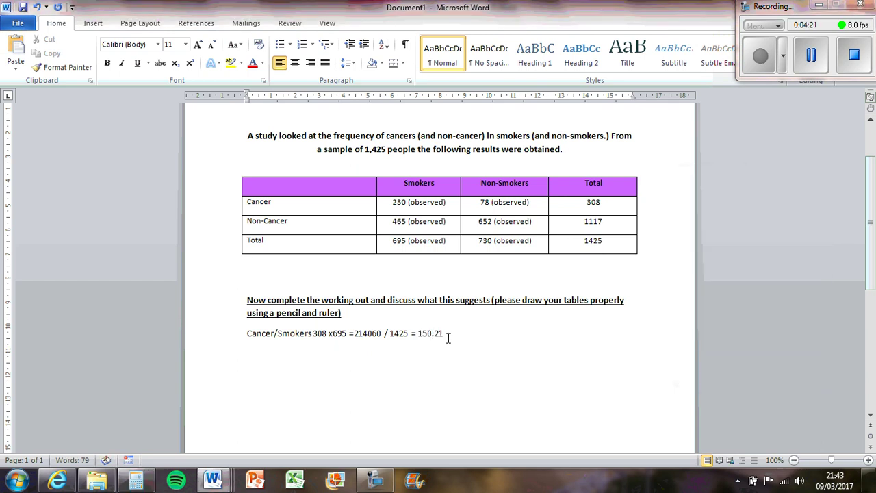
pyautogui.hotkey('alt', 'Tab')
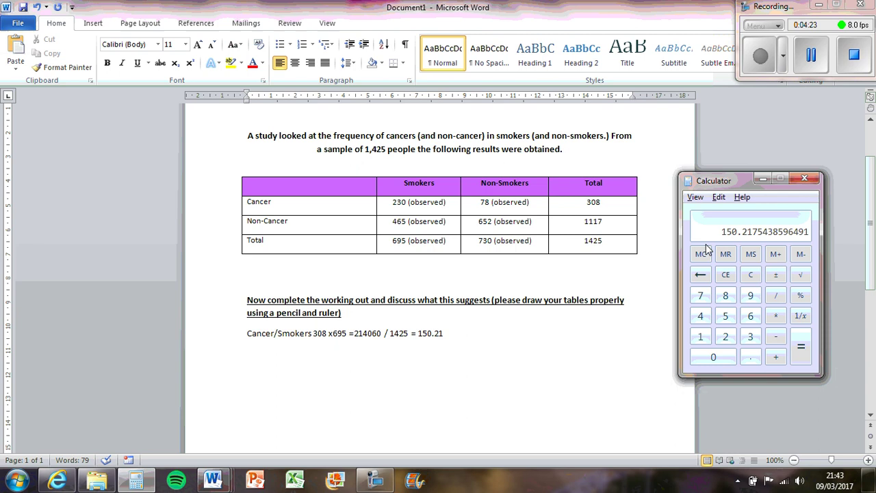
pyautogui.hotkey('alt', 'Tab')
pyautogui.press('BackSpace')
pyautogui.write('2')
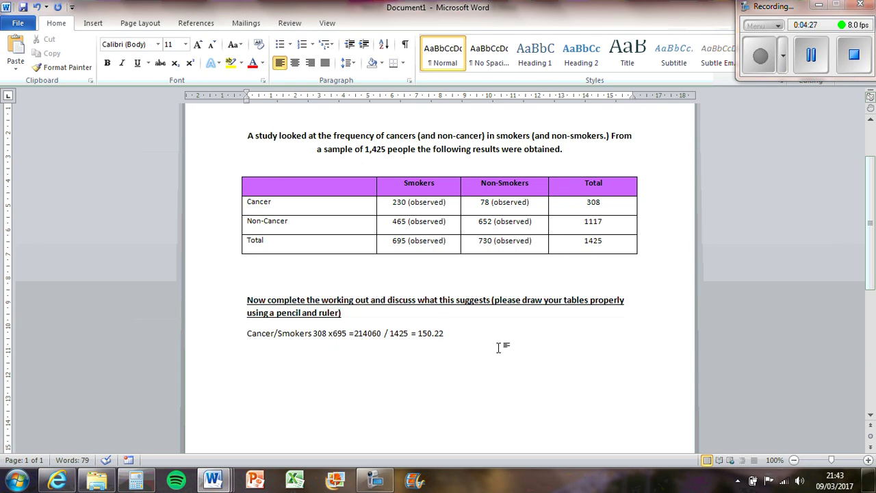
pyautogui.press('Return')
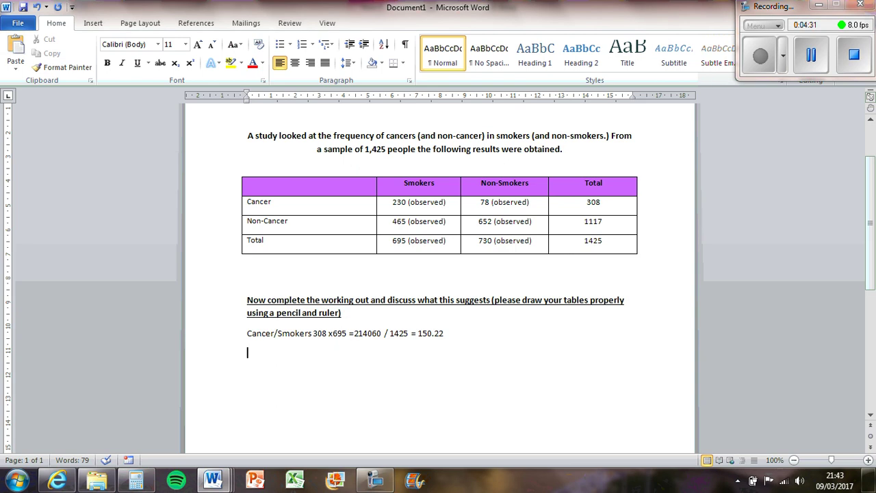
# Begin the next line with 'Non-' and add '150.22 (expected)' under 230 in the Smokers/Cancer cell.
pyautogui.write('Non-')
pyautogui.click(452, 202)
pyautogui.press('Return')
pyautogui.write('1')
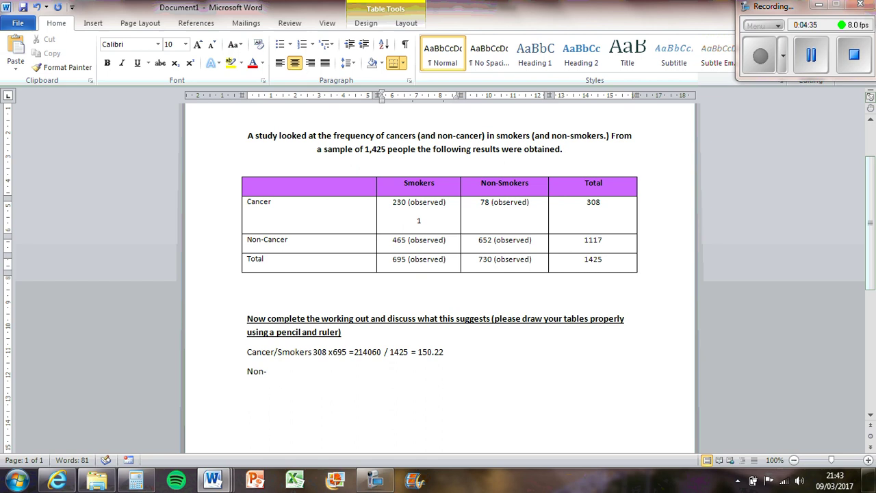
pyautogui.write('50.22')
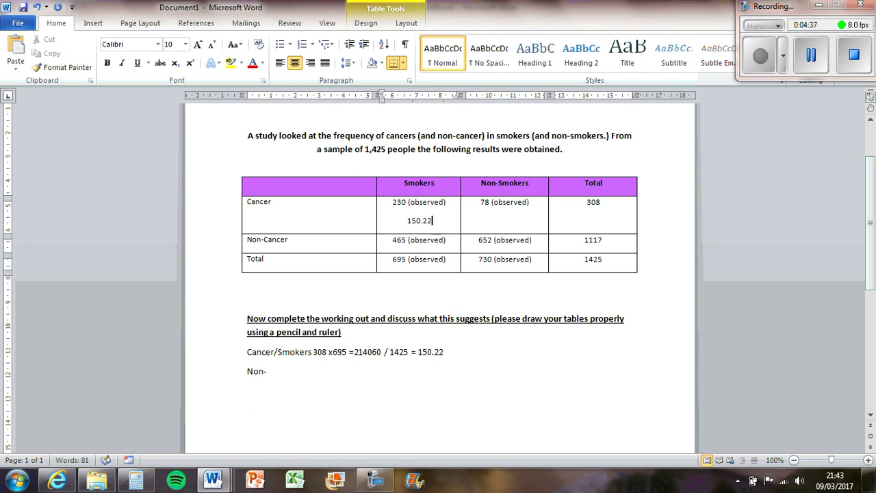
pyautogui.hotkey('alt', 'Tab')
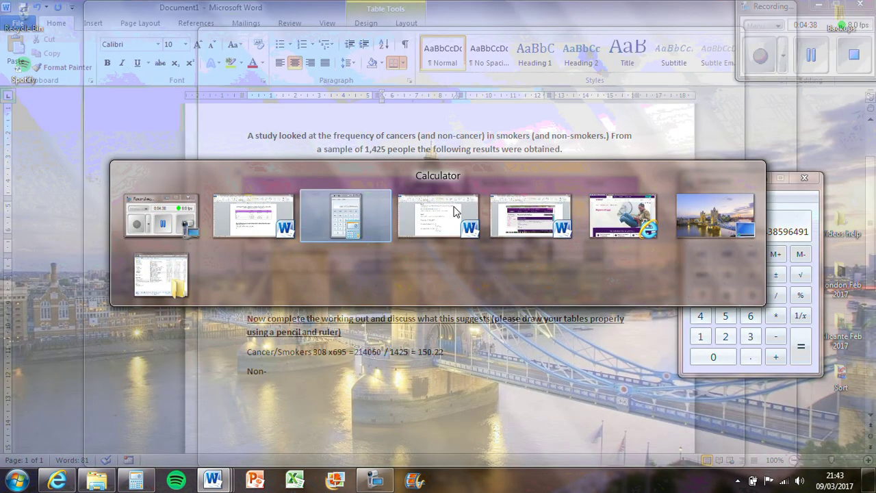
pyautogui.press('Tab')
pyautogui.press('Tab')
pyautogui.press('Tab')
pyautogui.press('Tab')
pyautogui.press('Tab')
pyautogui.press('Tab')
pyautogui.press('Tab')
pyautogui.press('Tab')
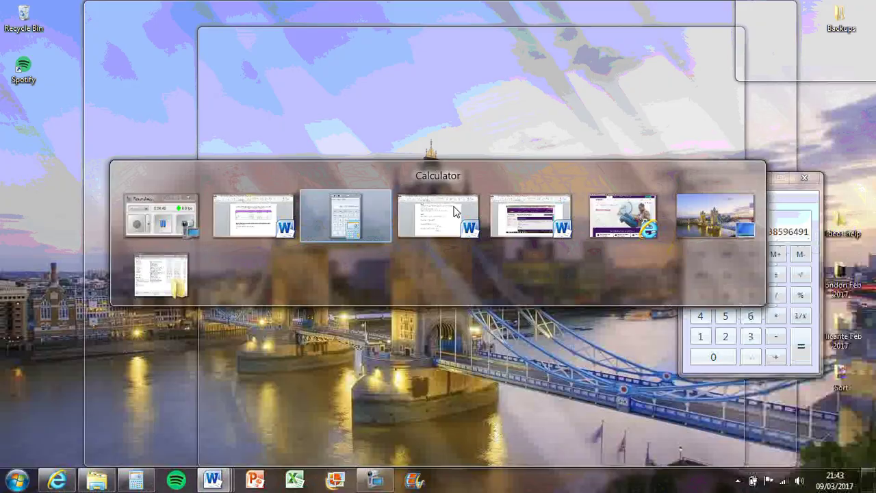
pyautogui.click(456, 211)
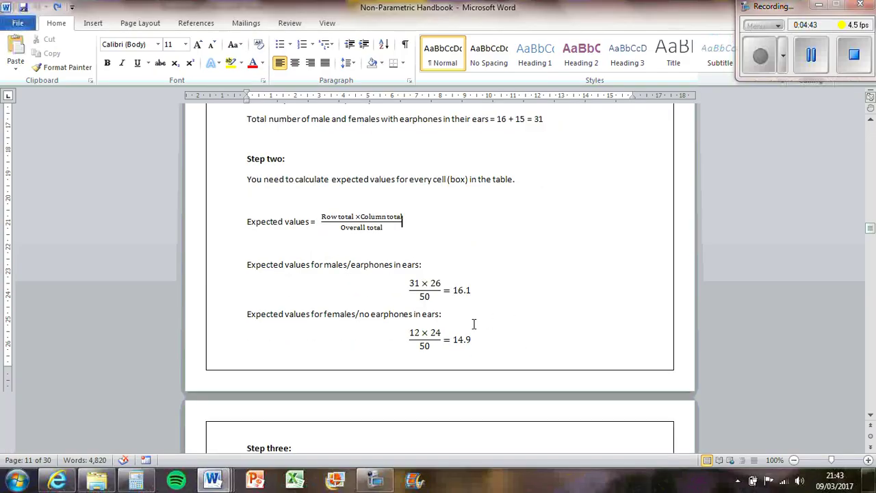
pyautogui.hotkey('alt', 'Tab')
pyautogui.hotkey('alt', 'Tab')
pyautogui.hotkey('alt', 'Tab')
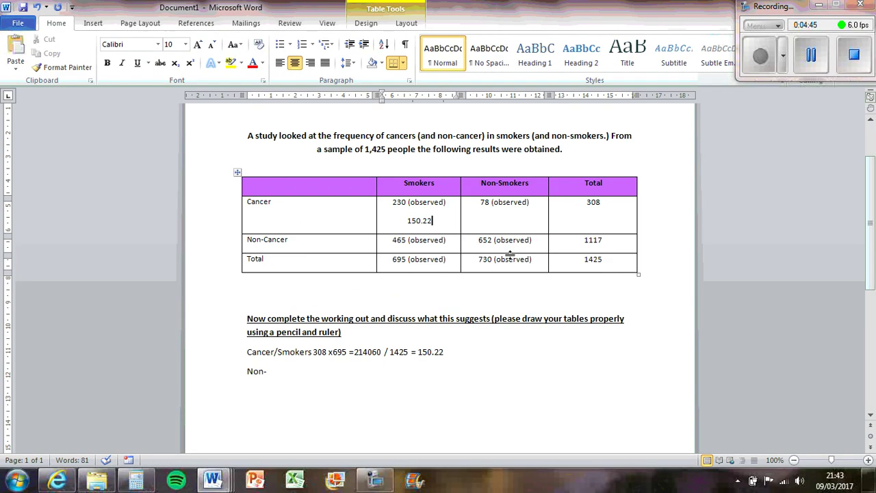
pyautogui.write('(expected)')
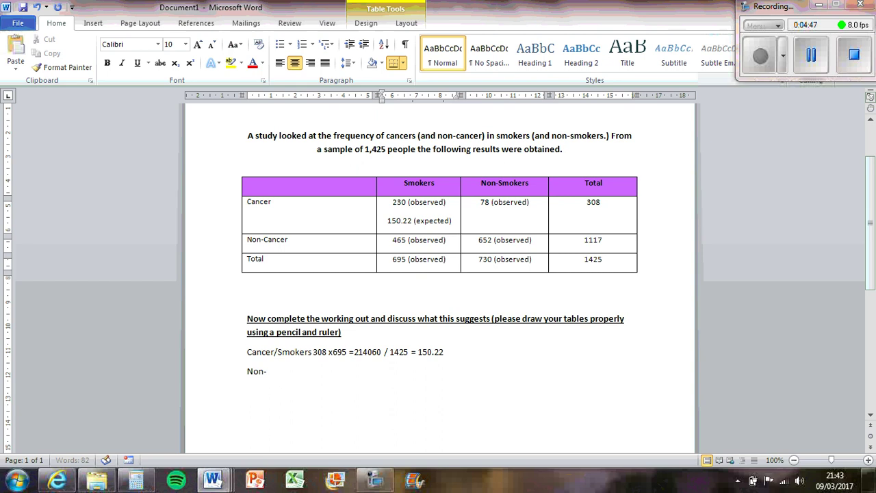
# Type the working line 'Non-cancer/smokers 1117 x 695 =' below the table.
pyautogui.click(402, 371)
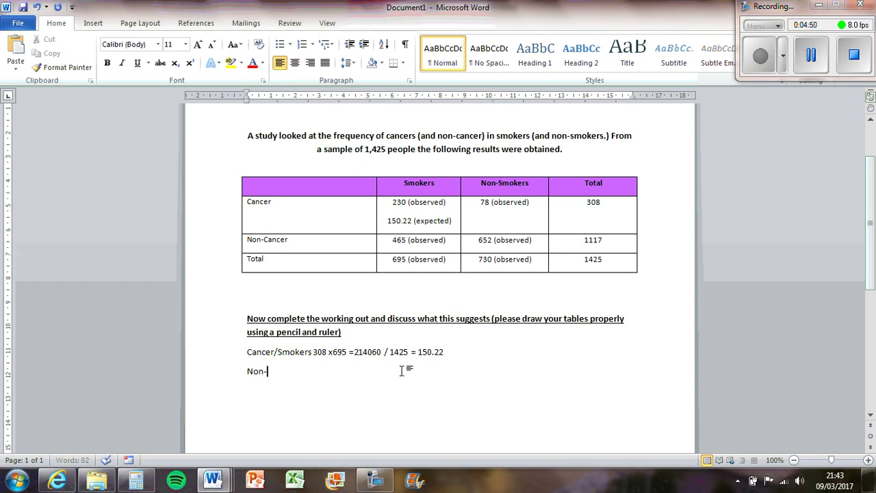
pyautogui.write('cancer/smokers')
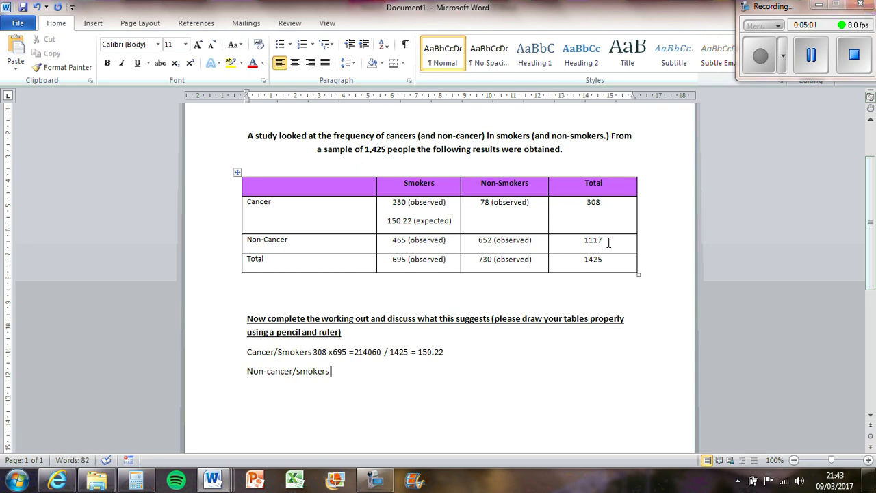
pyautogui.write('1117 x 695 =')
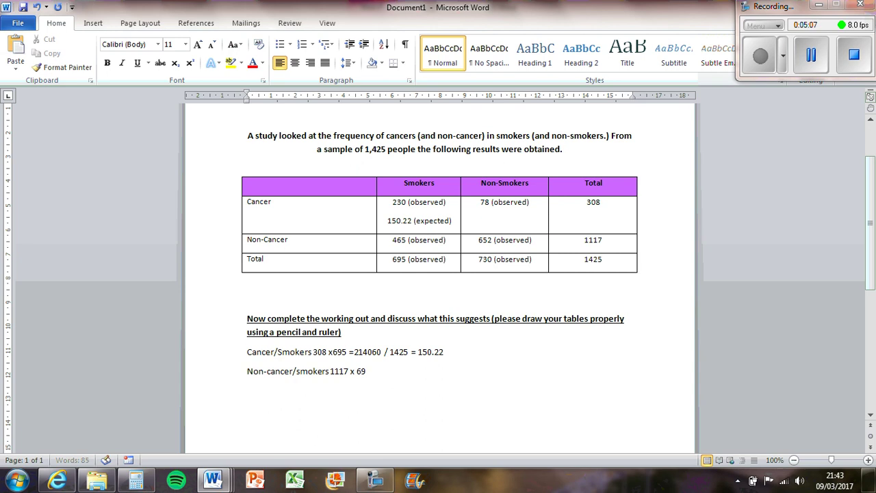
pyautogui.press('BackSpace')
pyautogui.write('=')
# Multiply 1117 by 695 in Calculator and enter the product 776315 on the line.
pyautogui.hotkey('alt', 'Tab')
pyautogui.press('Escape')
pyautogui.hotkey('alt', 'Tab')
pyautogui.hotkey('alt', 'Tab')
pyautogui.hotkey('alt', 'Tab')
pyautogui.press('Tab')
pyautogui.press('Tab')
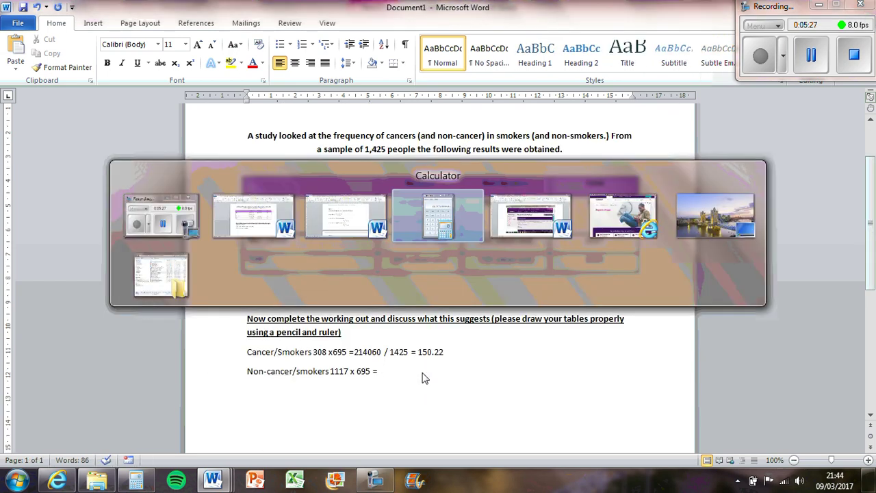
pyautogui.write('1117*')
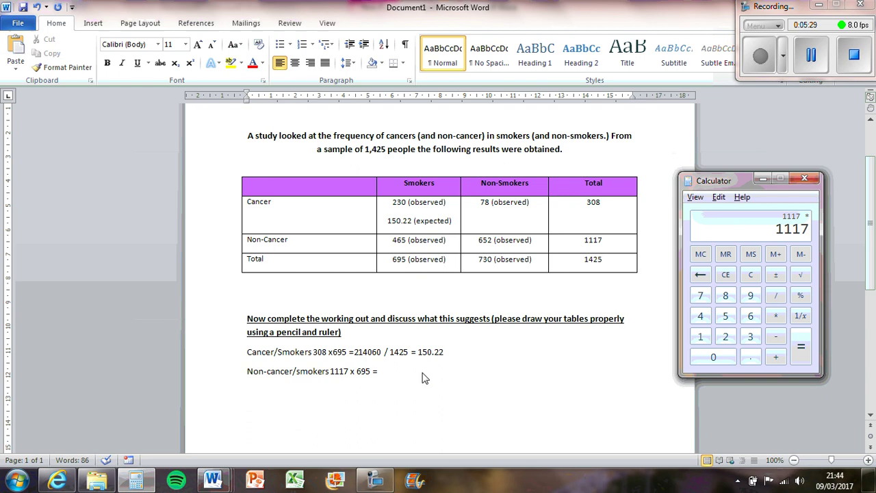
pyautogui.write('695')
pyautogui.press('Return')
pyautogui.click(423, 377)
pyautogui.write('77')
pyautogui.hotkey('alt', 'Tab')
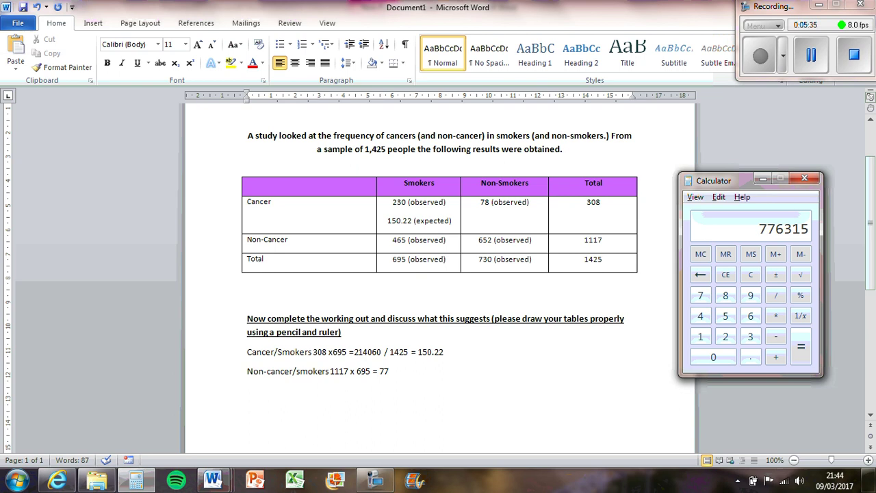
pyautogui.hotkey('alt', 'Tab')
pyautogui.write('63')
pyautogui.hotkey('alt', 'Tab')
pyautogui.hotkey('alt', 'Tab')
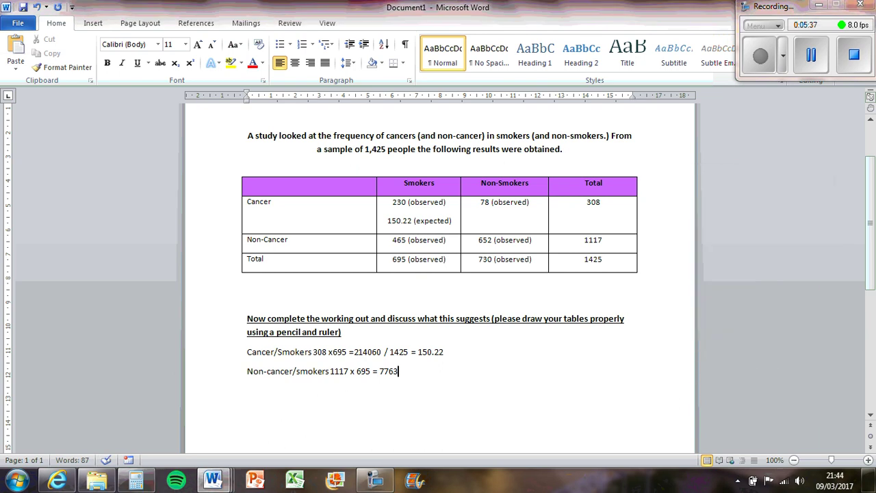
# Add '/ 1425 =', divide in Calculator, and begin entering the result 544.
pyautogui.write('15  /')
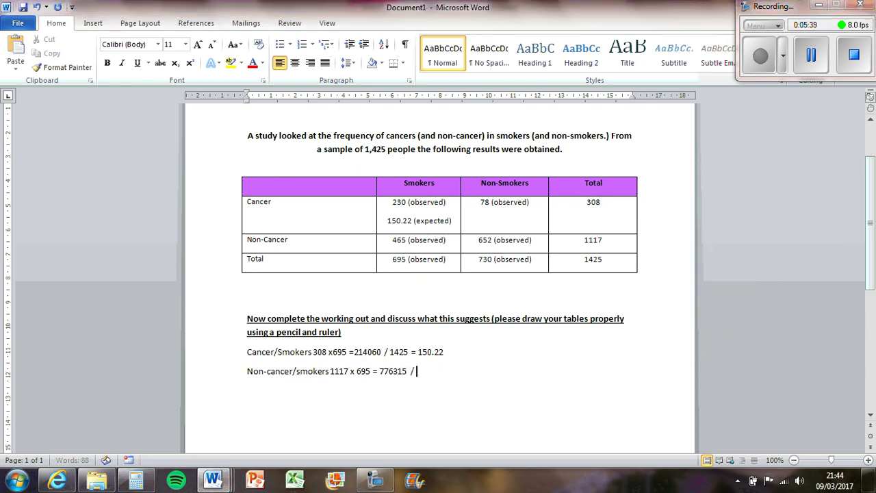
pyautogui.write(' 1425 =')
pyautogui.hotkey('alt', 'Tab')
pyautogui.write('1425')
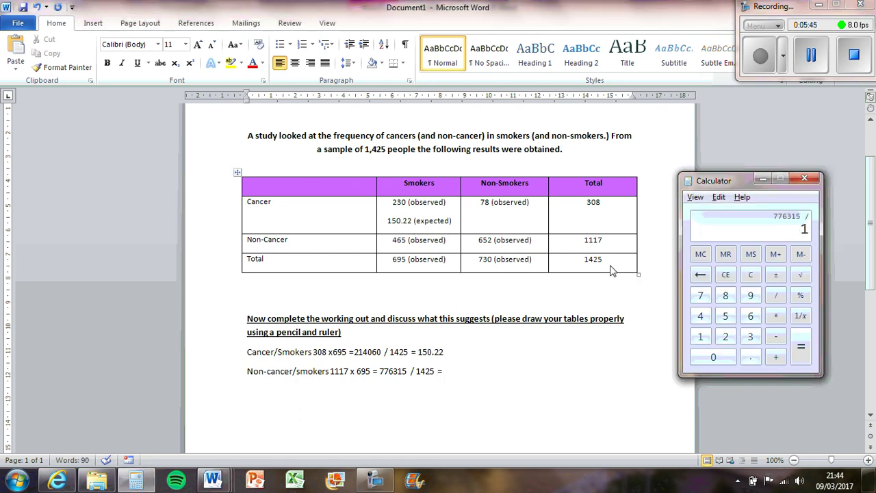
pyautogui.press('Return')
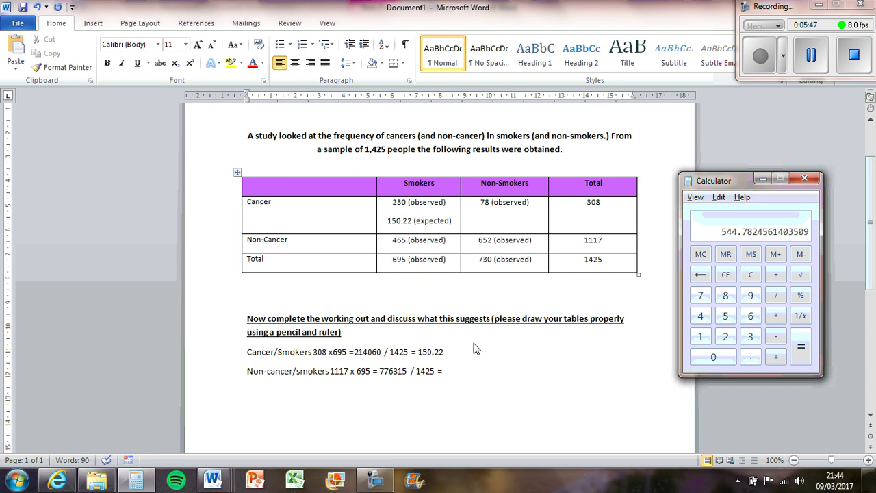
pyautogui.click(461, 371)
pyautogui.write('544')
pyautogui.hotkey('alt', 'Tab')
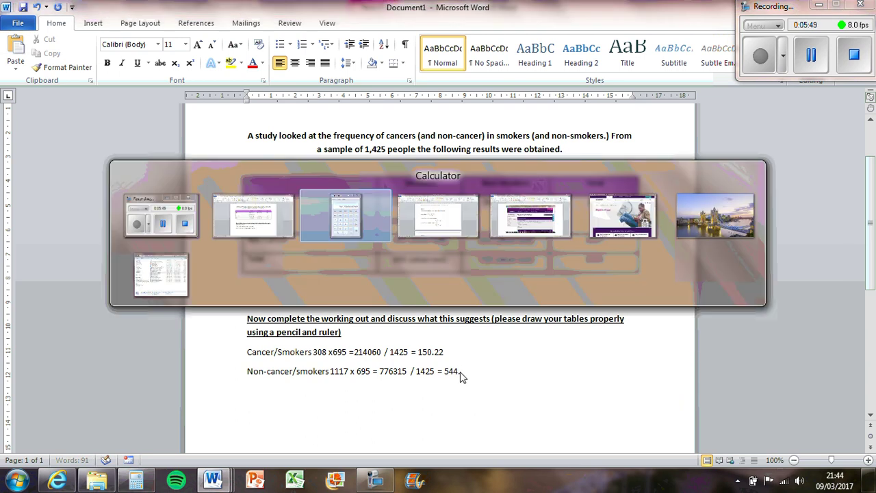
pyautogui.click(460, 377)
# Complete 544.78 on the working line and paste it on a new line under 465 (observed).
pyautogui.write('.78')
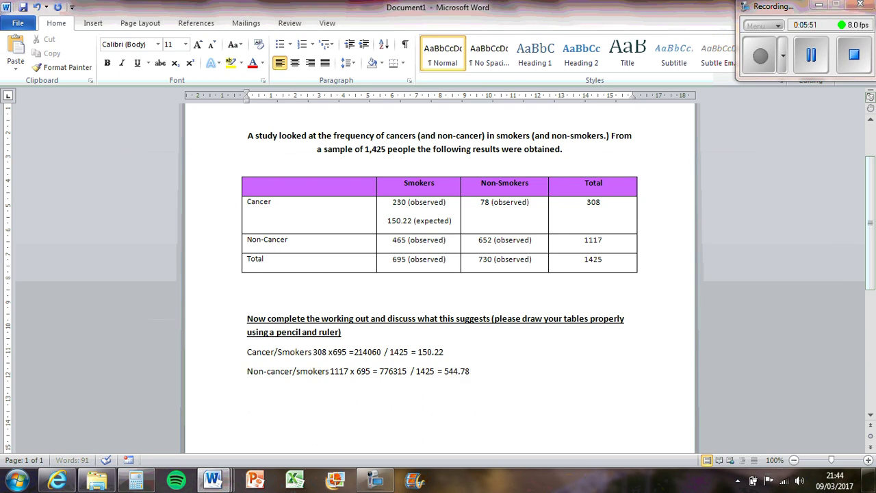
pyautogui.click(455, 244)
pyautogui.press('Return')
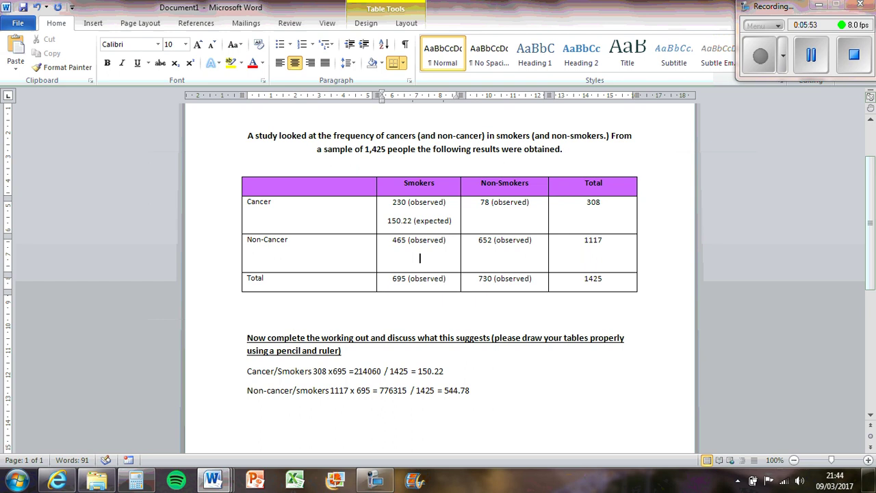
pyautogui.moveTo(438, 390); pyautogui.dragTo(470, 391)
pyautogui.click(470, 392)
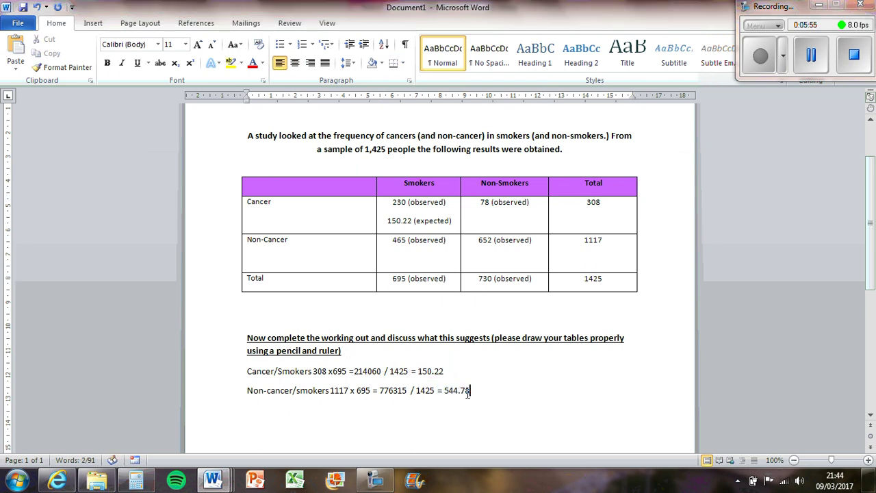
pyautogui.doubleClick(453, 391)
pyautogui.hotkey('ctrl', 'c')
pyautogui.click(425, 262)
pyautogui.hotkey('ctrl', 'v')
# Copy the '(expected)' label from the Cancer cell and paste it after 544.78.
pyautogui.moveTo(451, 221); pyautogui.dragTo(414, 221)
pyautogui.hotkey('ctrl', 'c')
pyautogui.click(449, 258)
pyautogui.hotkey('ctrl', 'v')
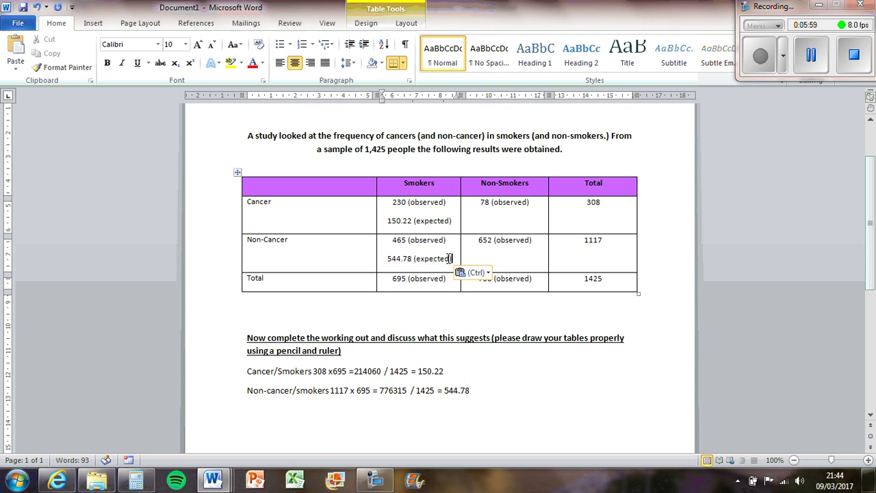
pyautogui.click(533, 219)
pyautogui.click(493, 400)
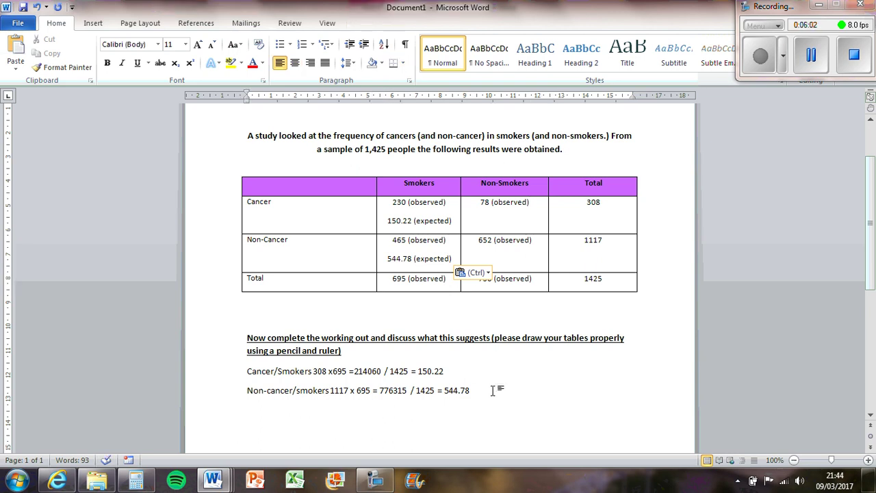
pyautogui.press('Return')
# Type the working line 'Cancer/Non-smokers 308x730 / 1425 =' below the previous calculation.
pyautogui.write('N')
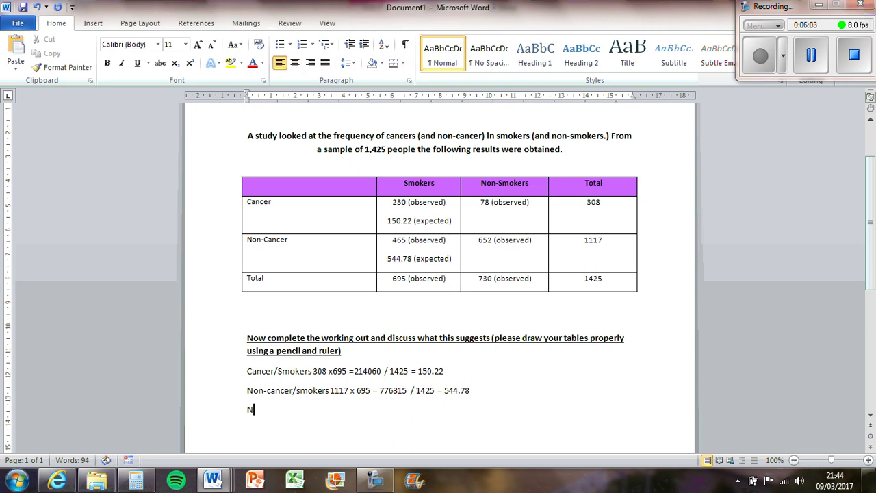
pyautogui.press('BackSpace')
pyautogui.write('Xan')
pyautogui.press('BackSpace')
pyautogui.press('BackSpace')
pyautogui.press('BackSpace')
pyautogui.write('Canse')
pyautogui.write('er')
pyautogui.write('/Non')
pyautogui.write('-smokers')
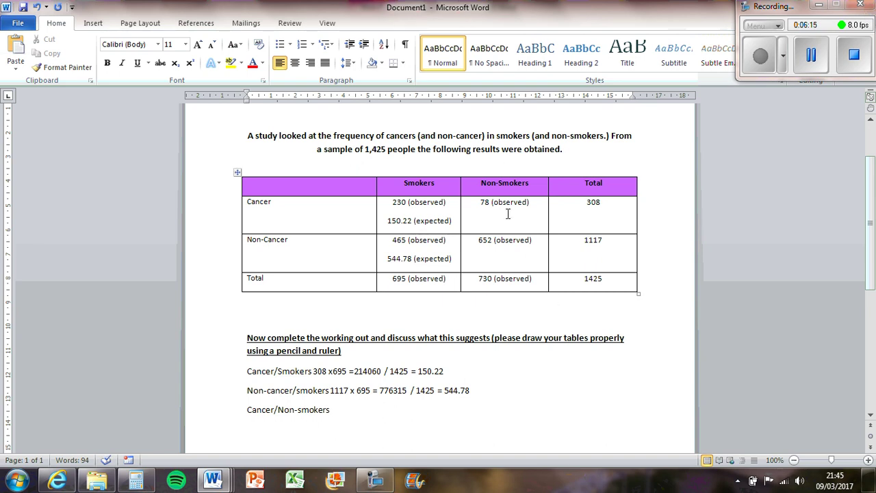
pyautogui.write('308x')
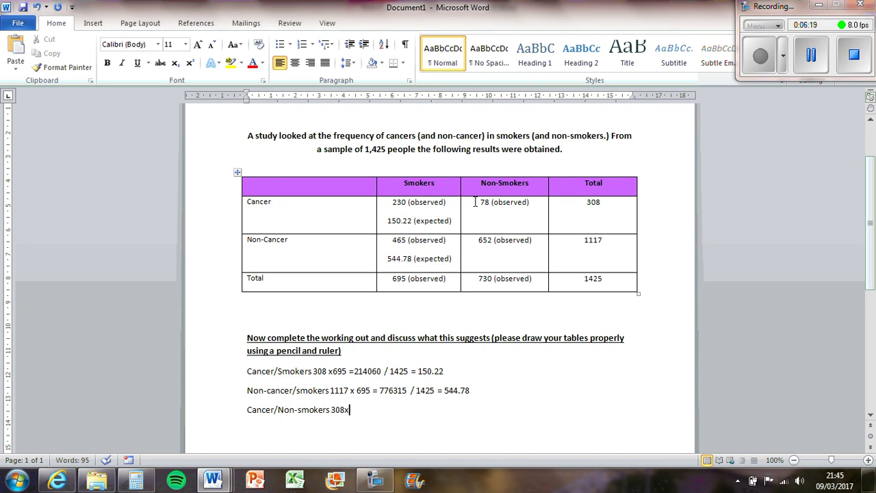
pyautogui.write('730 / 1425 =')
# Compute 308x730/1425 in Calculator and enter the result 157.78 on the line.
pyautogui.hotkey('alt', 'Tab')
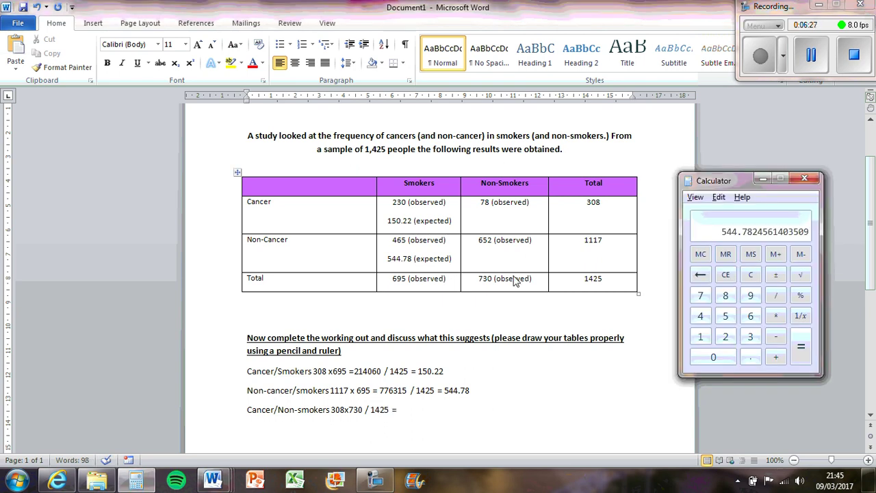
pyautogui.write('308')
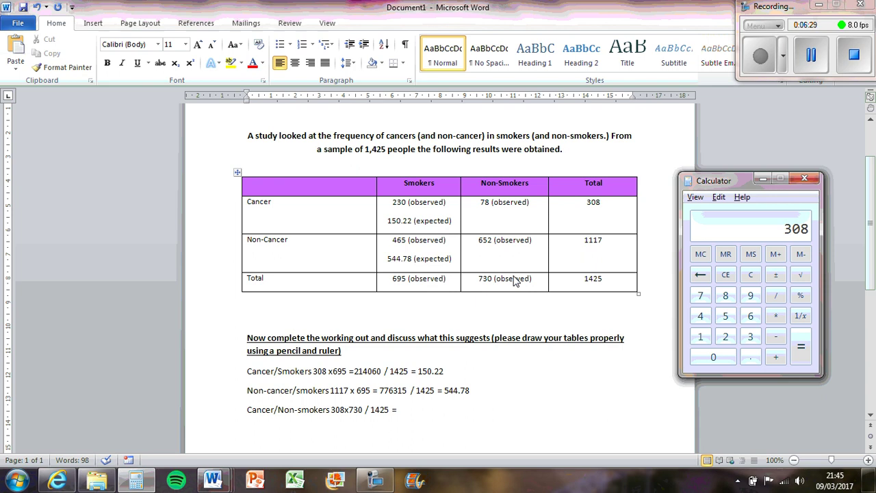
pyautogui.write('x730 / ')
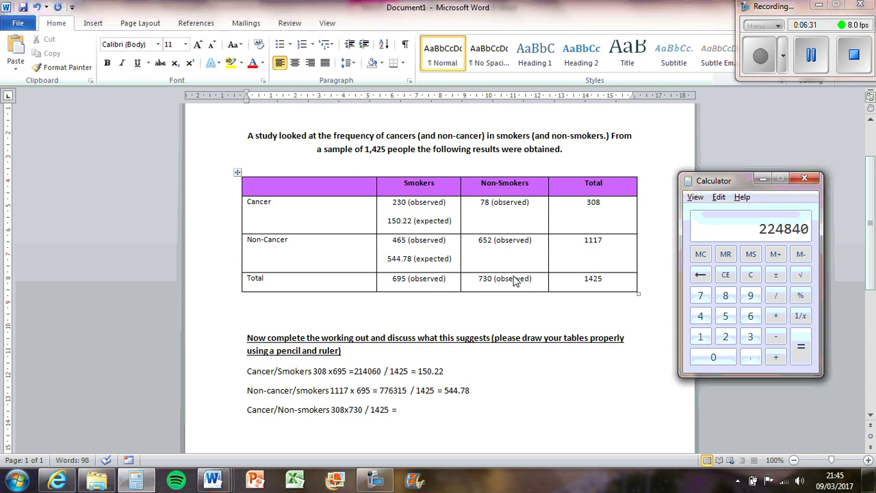
pyautogui.write('1425')
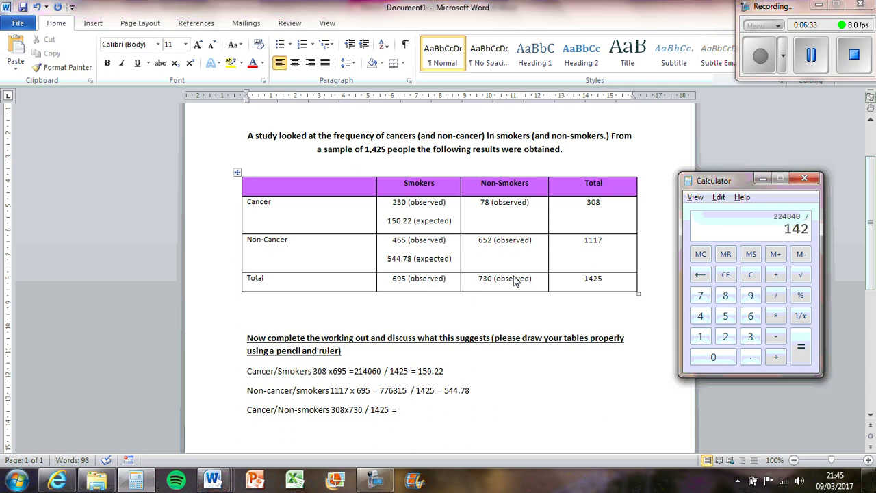
pyautogui.press('Return')
pyautogui.click(414, 407)
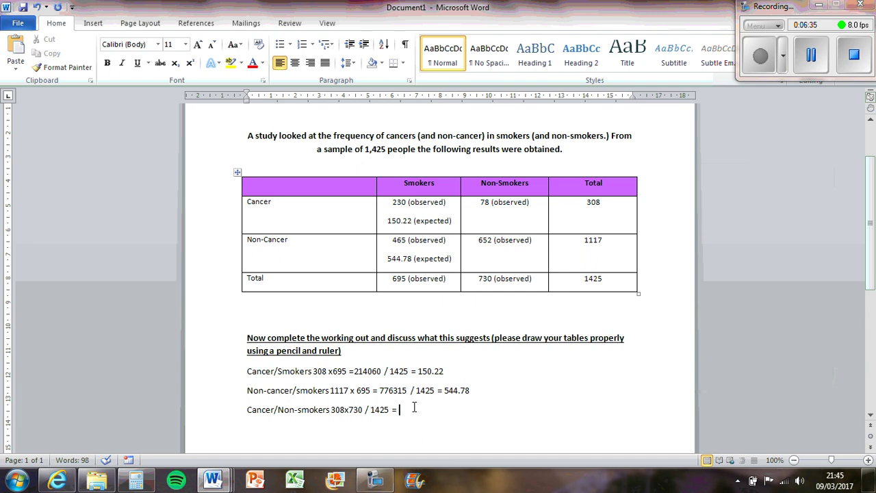
pyautogui.write('157')
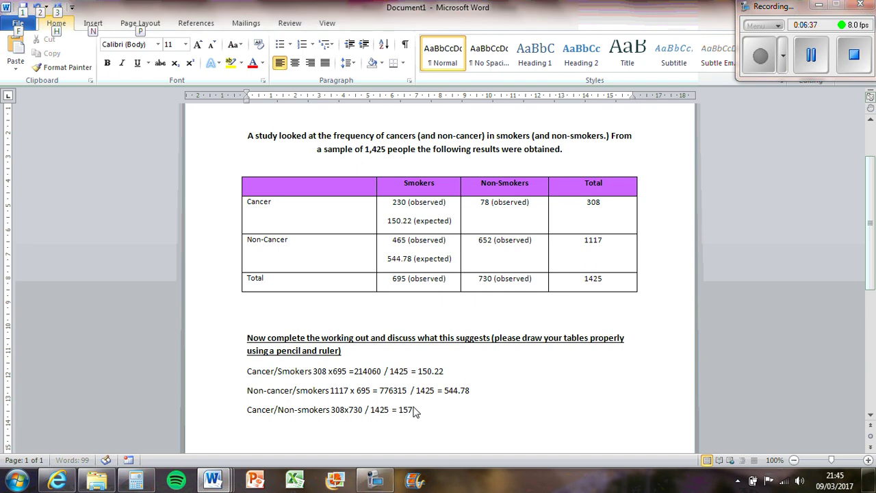
pyautogui.hotkey('alt', 'Tab')
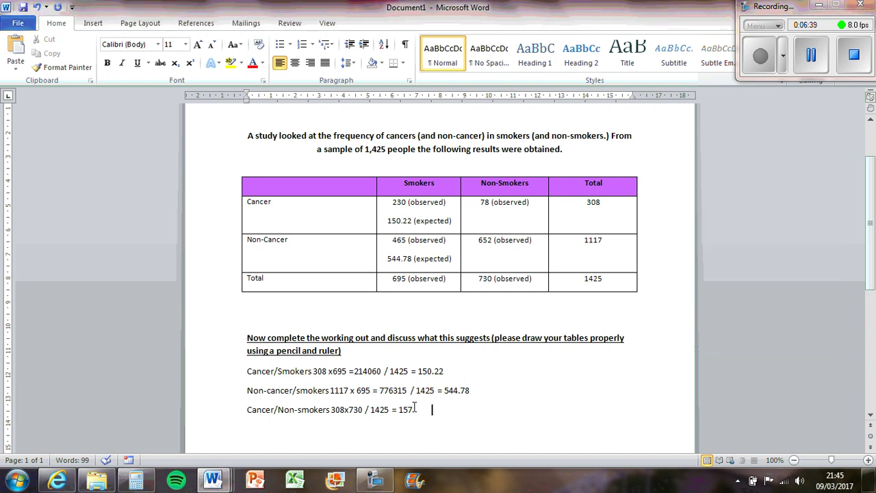
pyautogui.write('.7')
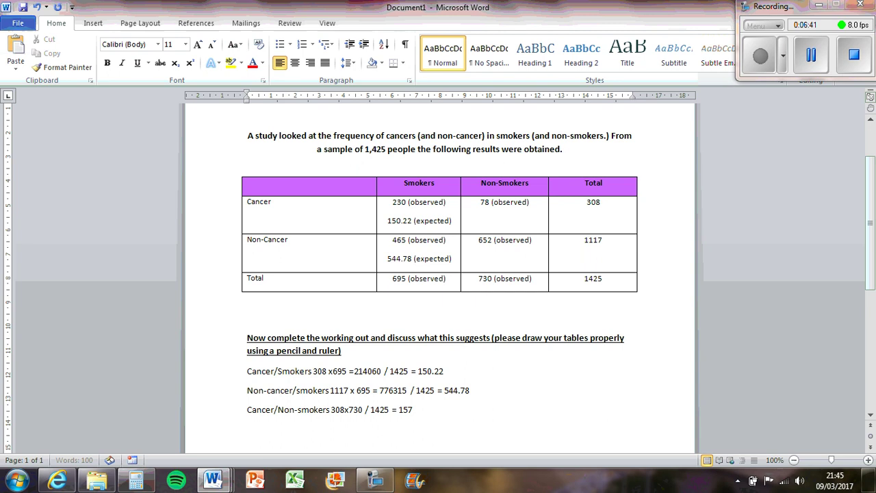
pyautogui.write('78')
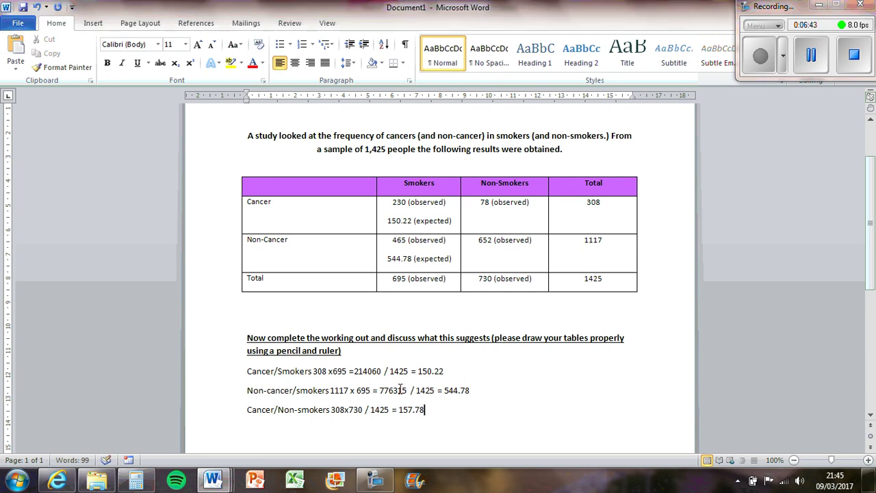
# Copy 157.78 onto a new line in the 78 (observed) cell and add '(expected)'.
pyautogui.doubleClick(405, 411)
pyautogui.hotkey('ctrl', 'c')
pyautogui.click(529, 225)
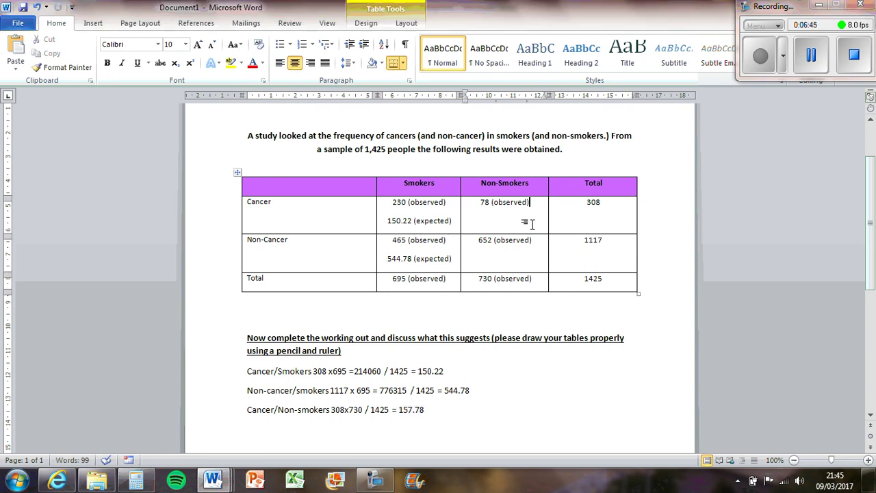
pyautogui.press('Return')
pyautogui.hotkey('ctrl', 'v')
pyautogui.write('(expected)')
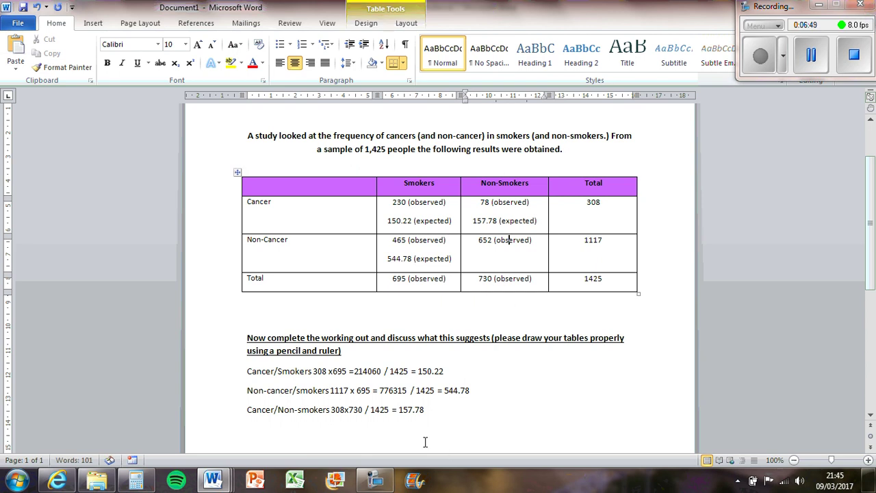
# Type the working line 'Non-Cancer/Non-smokers 1117 x 730 /1425' on a new line.
pyautogui.click(444, 415)
pyautogui.press('Return')
pyautogui.write('Non-C')
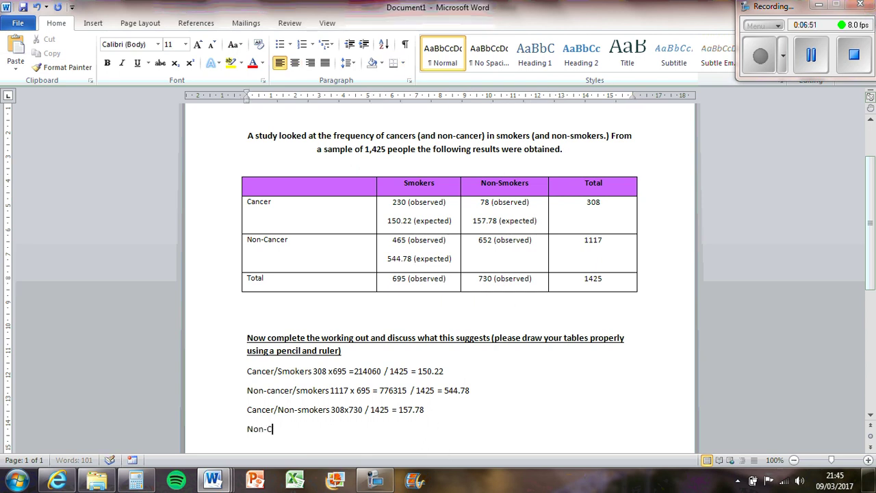
pyautogui.write('ancer/Non-smokers')
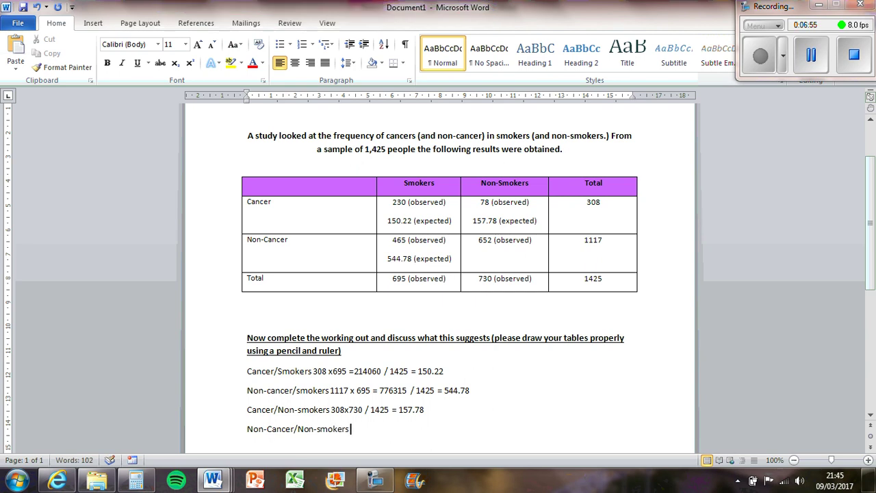
pyautogui.click(136, 480)
pyautogui.write('on-smokers')
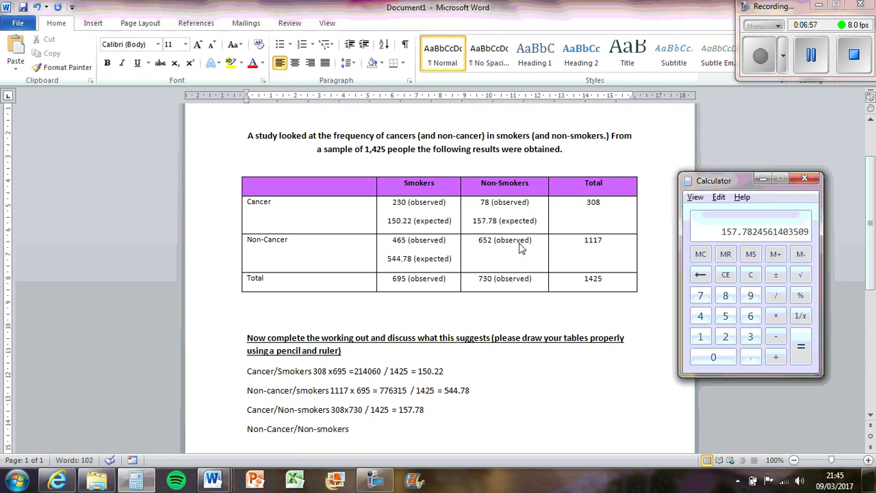
pyautogui.hotkey('alt', 'Tab')
pyautogui.write('1117')
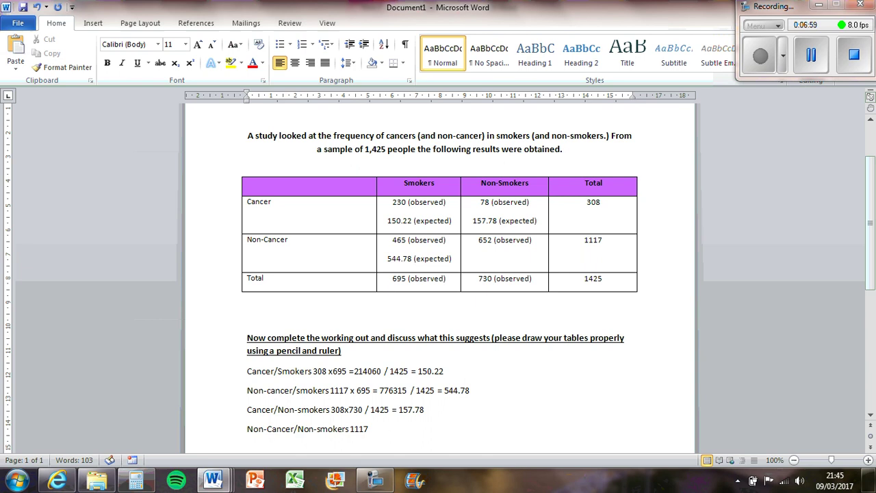
pyautogui.write(' x')
pyautogui.hotkey('alt', 'Tab')
pyautogui.hotkey('alt', 'Tab')
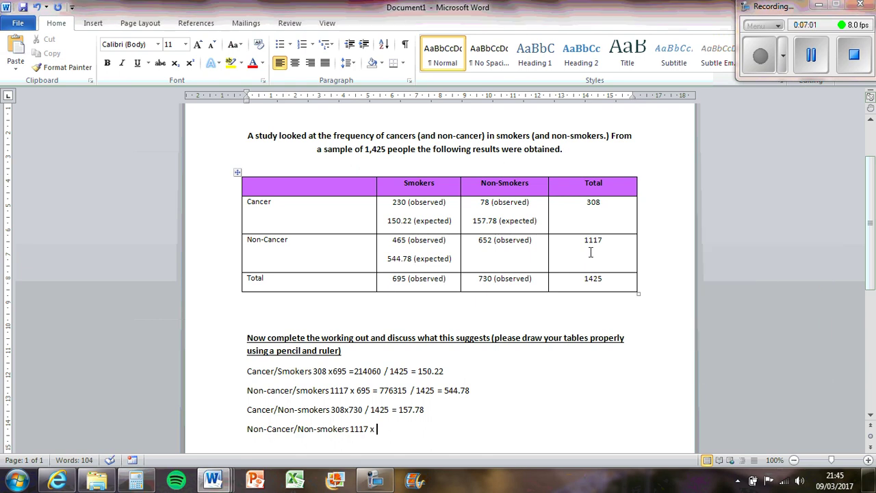
pyautogui.write('73')
pyautogui.write('0')
pyautogui.write(' .')
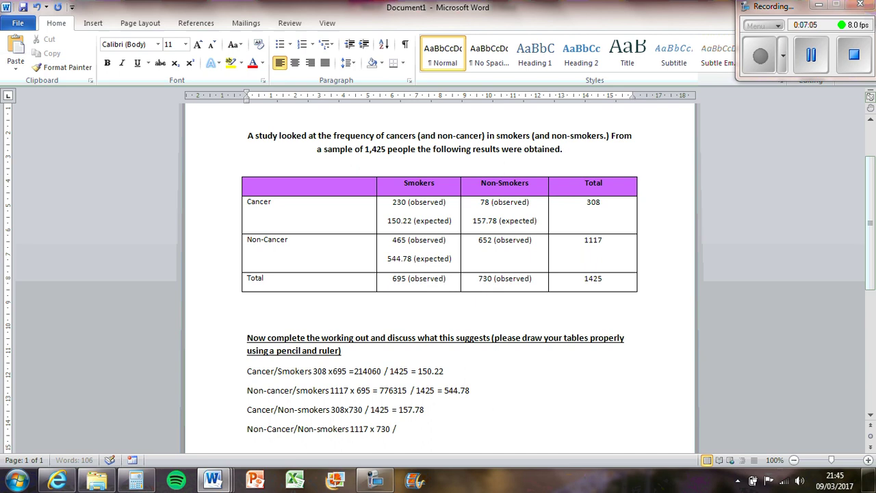
pyautogui.write('1425 =')
# Calculate 1117 x 730 / 1425 in Calculator and enter 572.22 on the line.
pyautogui.hotkey('alt', 'Tab')
pyautogui.write('11')
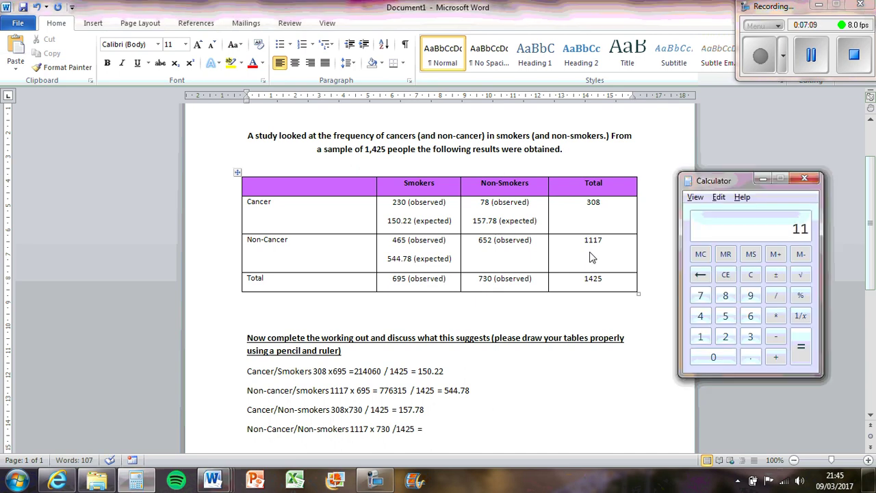
pyautogui.press('/')
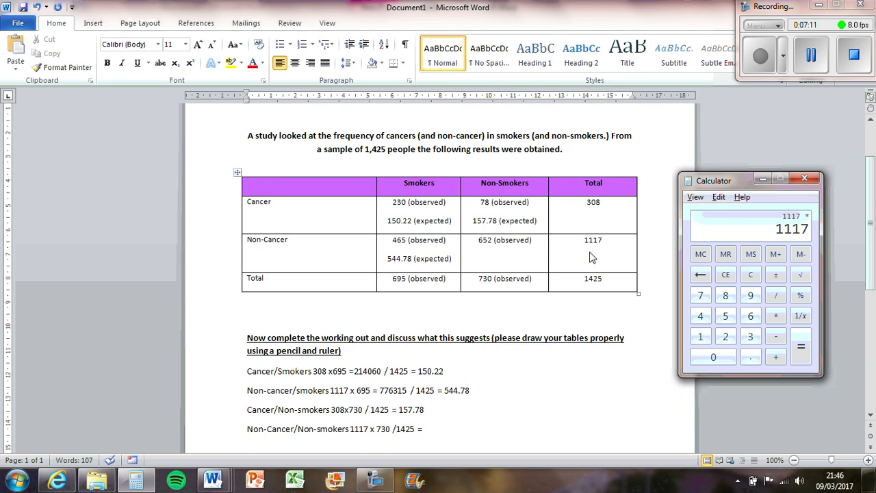
pyautogui.write('730')
pyautogui.press('Return')
pyautogui.press('/')
pyautogui.write('1425')
pyautogui.press('Return')
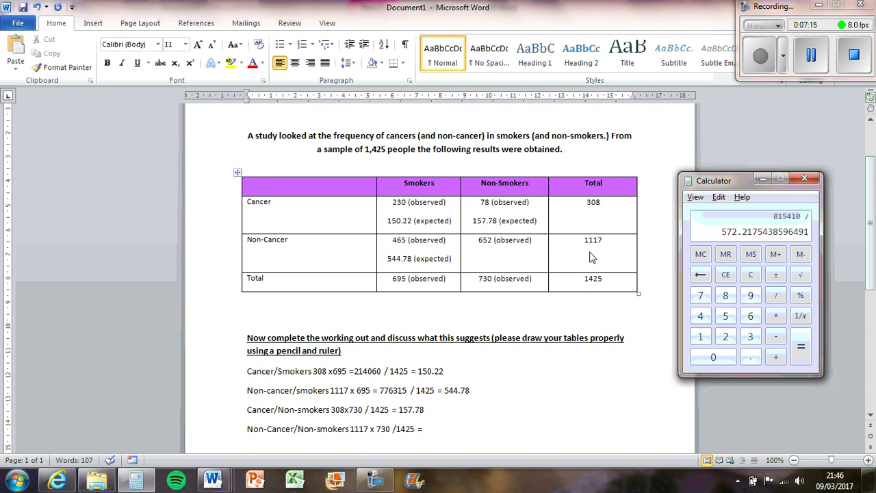
pyautogui.click(445, 430)
pyautogui.write('572.21')
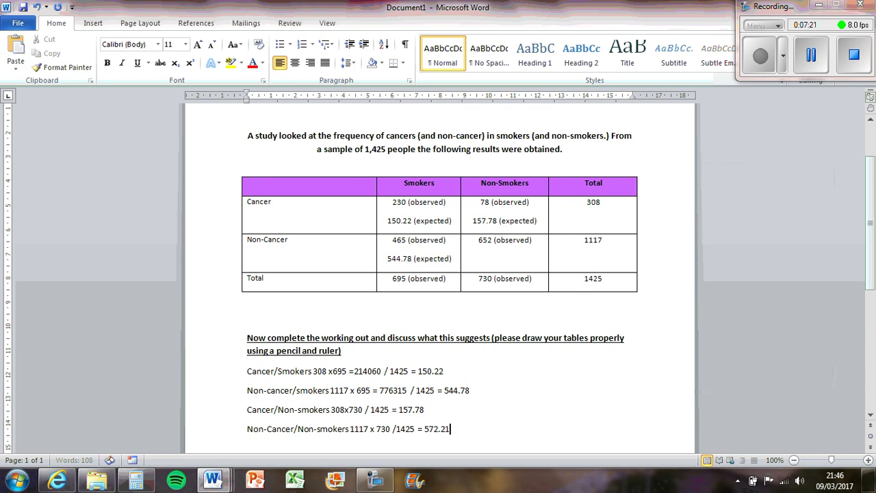
pyautogui.hotkey('alt', 'Tab')
pyautogui.hotkey('alt', 'Tab')
pyautogui.write('2')
pyautogui.hotkey('alt', 'Tab')
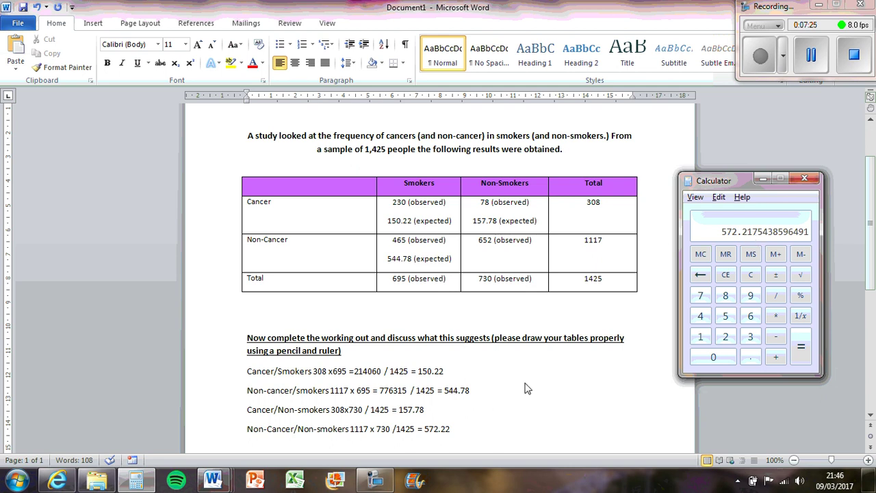
# Paste 572.22 on a new line under 652 (observed) and add '(expected)'.
pyautogui.click(453, 431)
pyautogui.moveTo(451, 430); pyautogui.dragTo(427, 436)
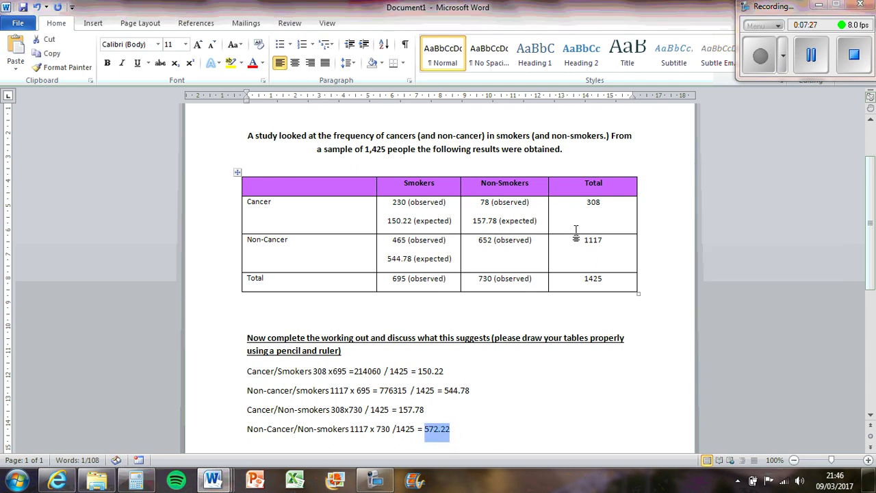
pyautogui.click(525, 267)
pyautogui.press('Return')
pyautogui.hotkey('ctrl', 'v')
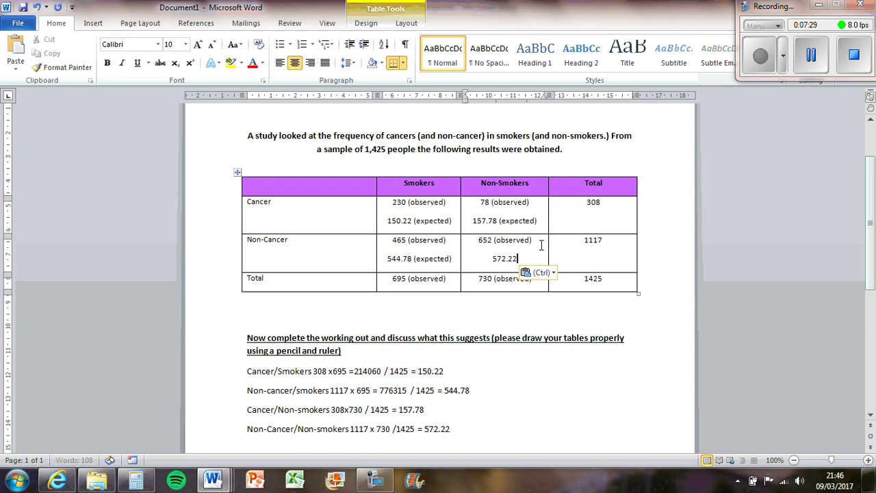
pyautogui.write('(expected)')
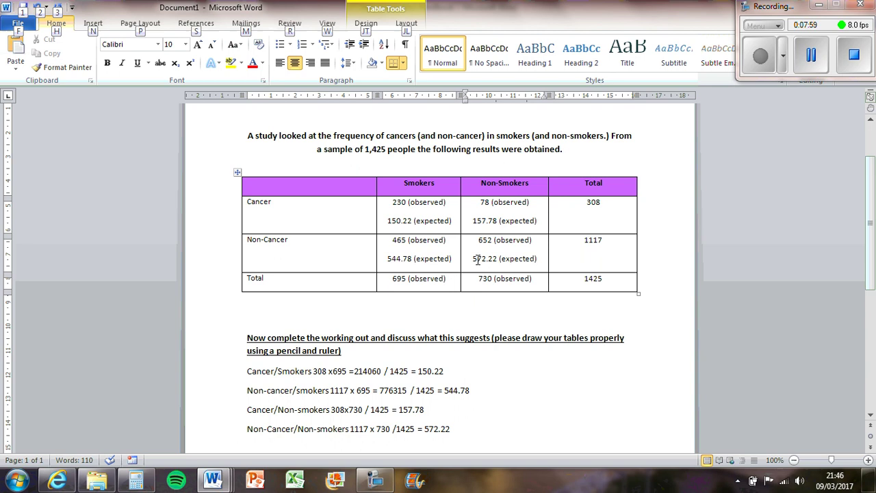
# Add the underlined heading 'Row total x column total / overall total' above the Cancer/Smokers line.
pyautogui.moveTo(450, 256); pyautogui.dragTo(483, 313)
pyautogui.click(530, 315)
pyautogui.scroll(-1, 531, 314)
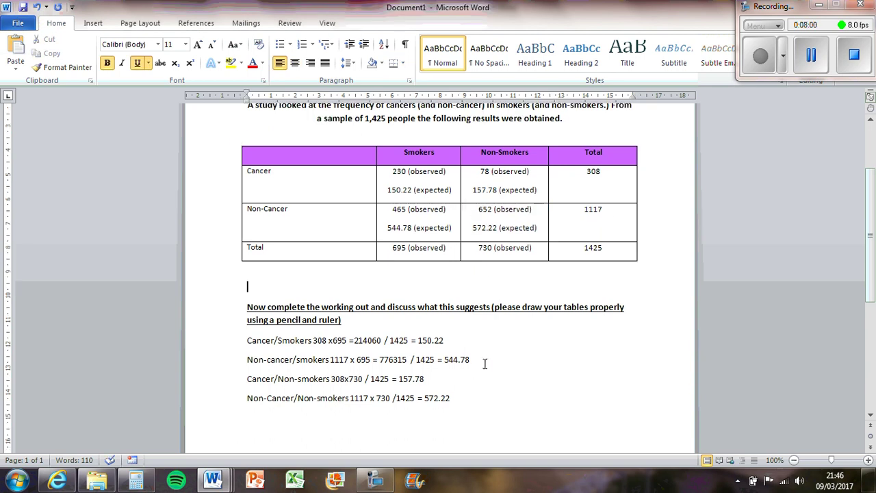
pyautogui.click(247, 342)
pyautogui.write('Row')
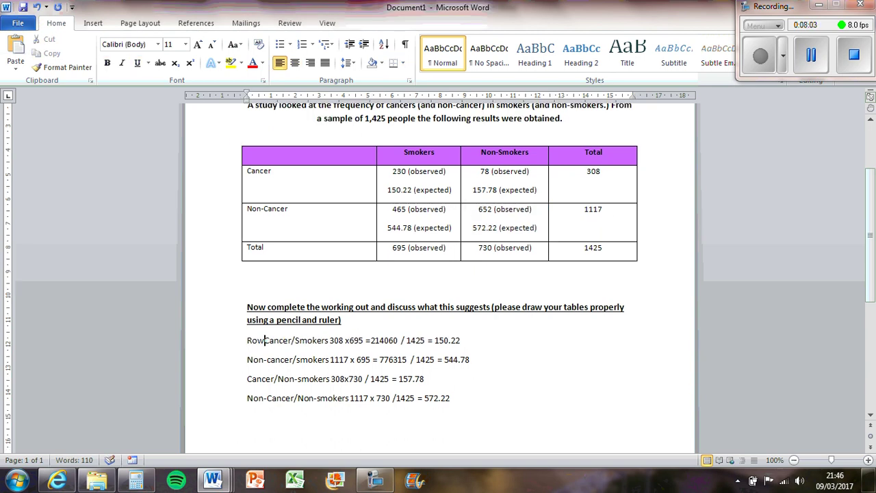
pyautogui.write(' total x c')
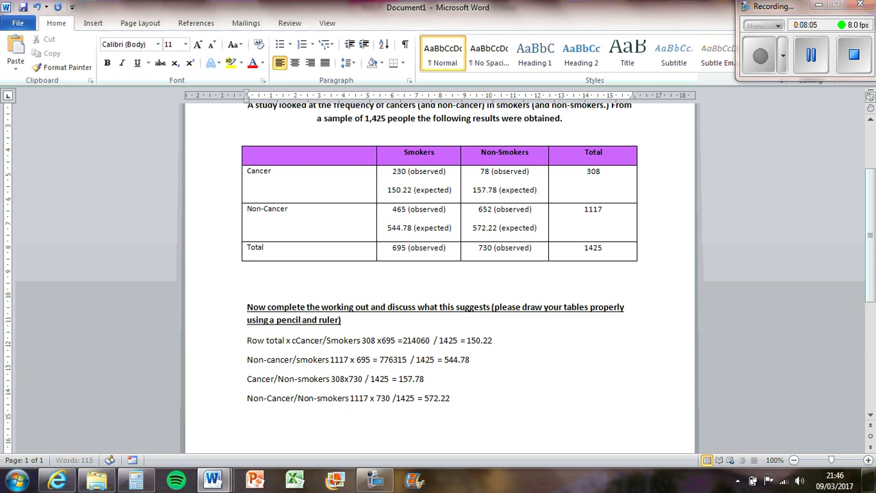
pyautogui.write('olumn tot')
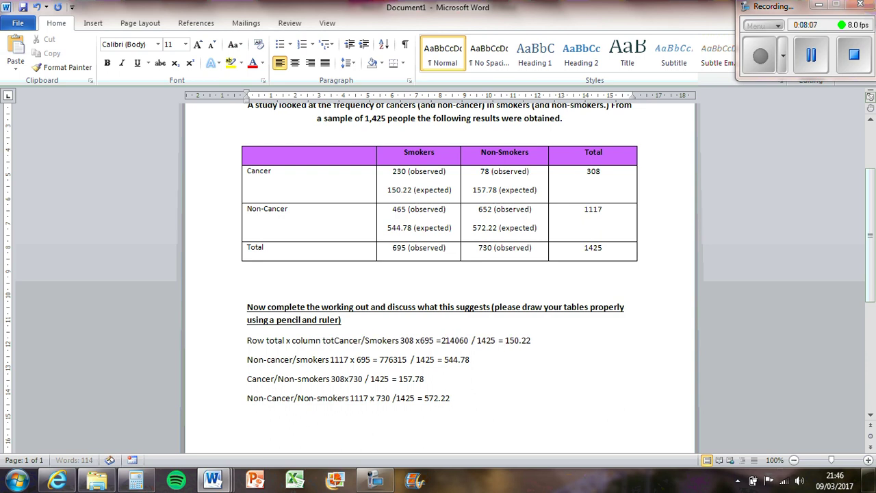
pyautogui.write('al /')
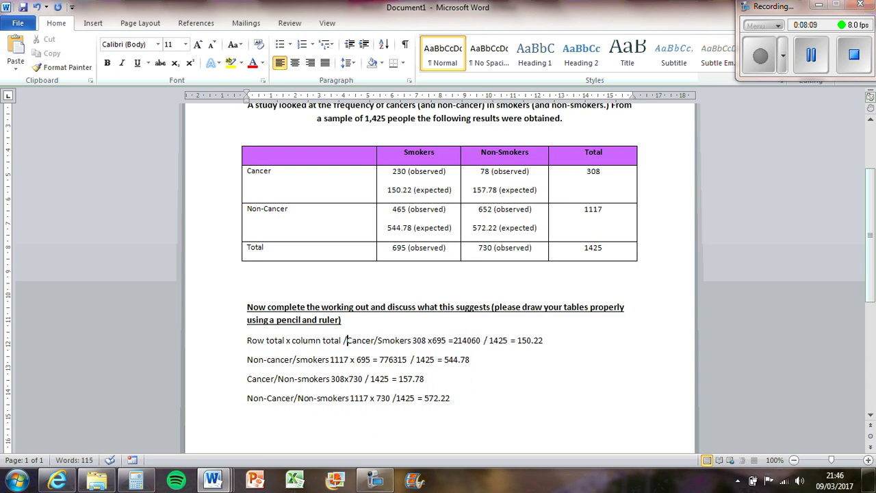
pyautogui.write(' overall total')
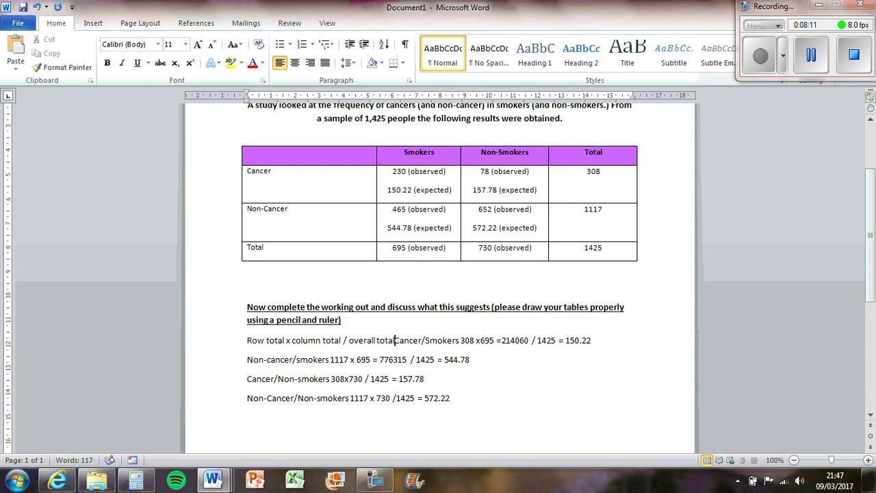
pyautogui.press('Return')
pyautogui.press('Return')
pyautogui.moveTo(419, 346); pyautogui.dragTo(259, 347)
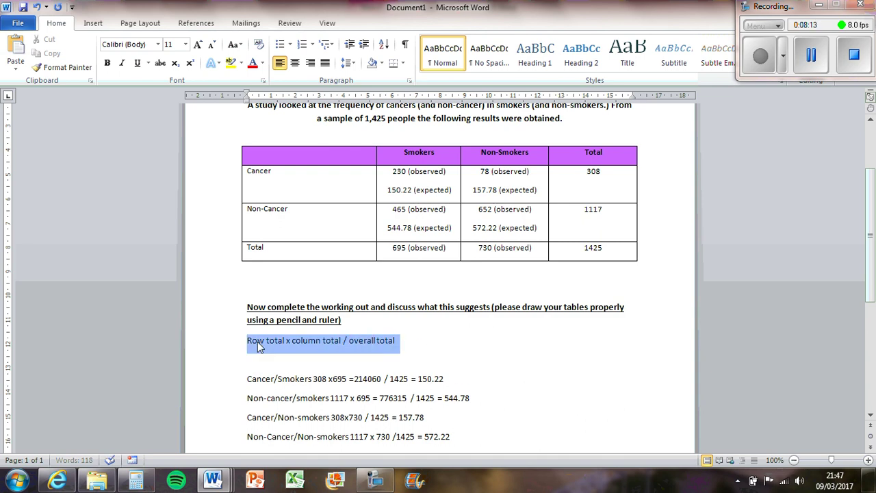
pyautogui.hotkey('ctrl', 'u')
pyautogui.click(409, 363)
pyautogui.press('BackSpace')
pyautogui.scroll(-1, 486, 371)
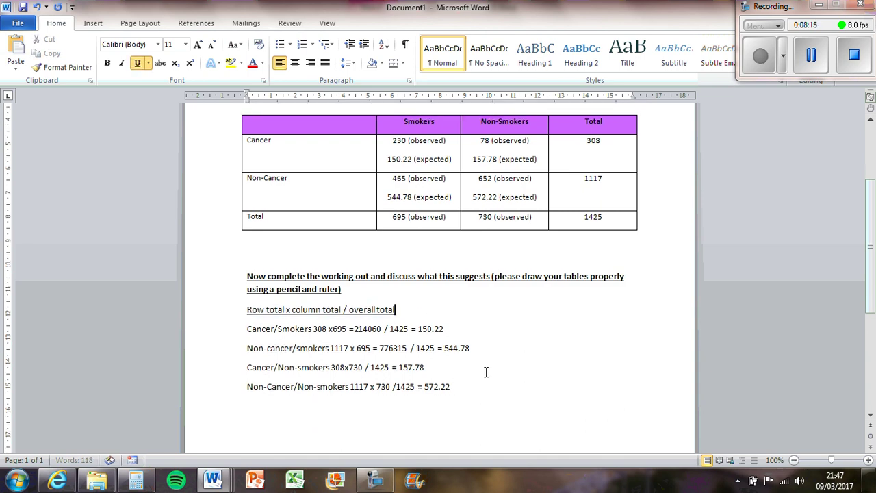
pyautogui.click(505, 388)
# Copy the chi-square formula picture from the Non-Parametric Handbook and paste it below the calculations.
pyautogui.press('Return')
pyautogui.hotkey('alt', 'Tab')
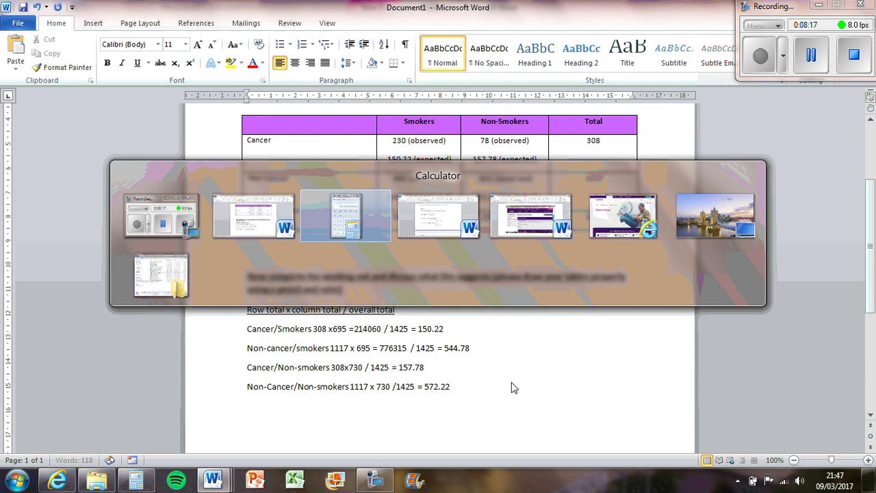
pyautogui.hotkey('alt', 'Tab')
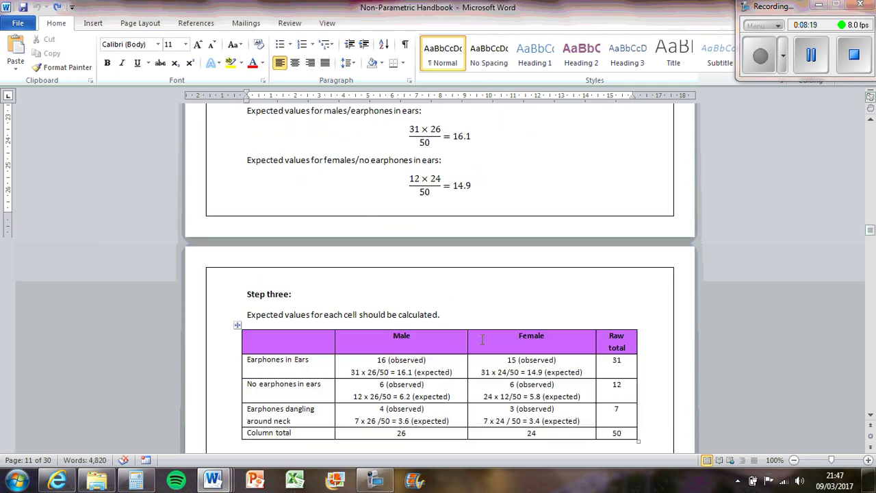
pyautogui.scroll(-8, 482, 339)
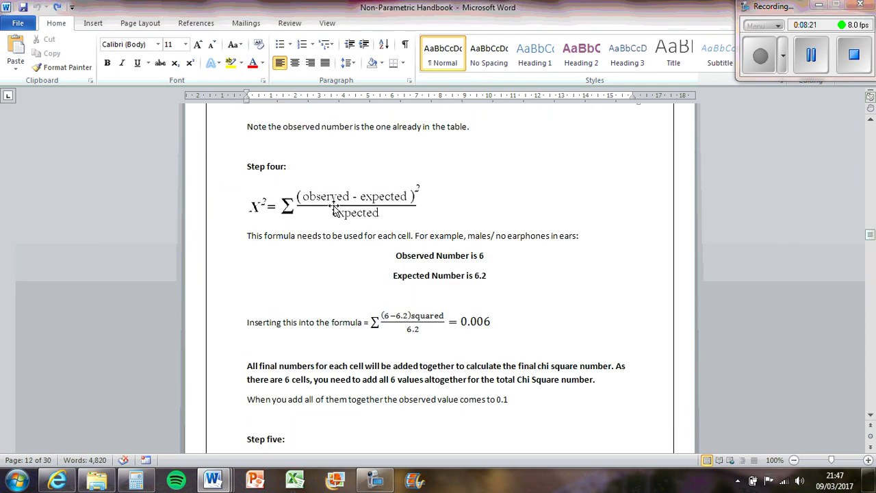
pyautogui.click(334, 207)
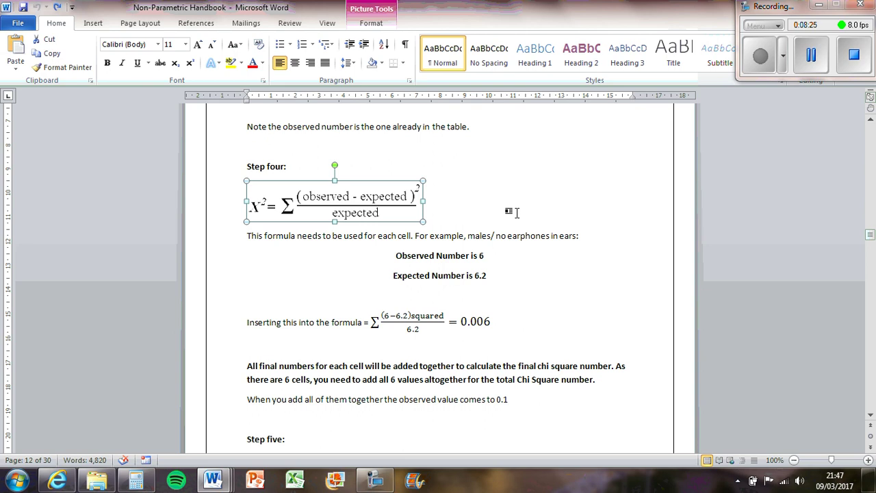
pyautogui.hotkey('ctrl', 'c')
pyautogui.hotkey('alt', 'Tab')
pyautogui.hotkey('ctrl', 'v')
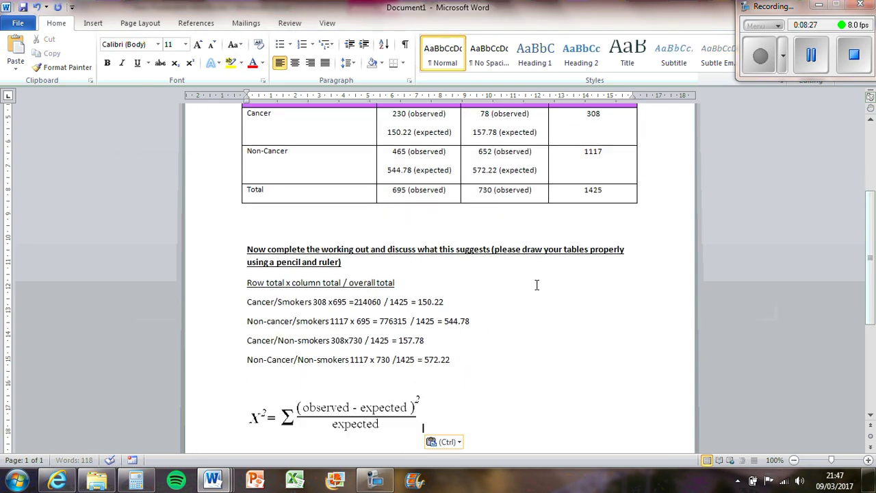
pyautogui.scroll(-2, 537, 285)
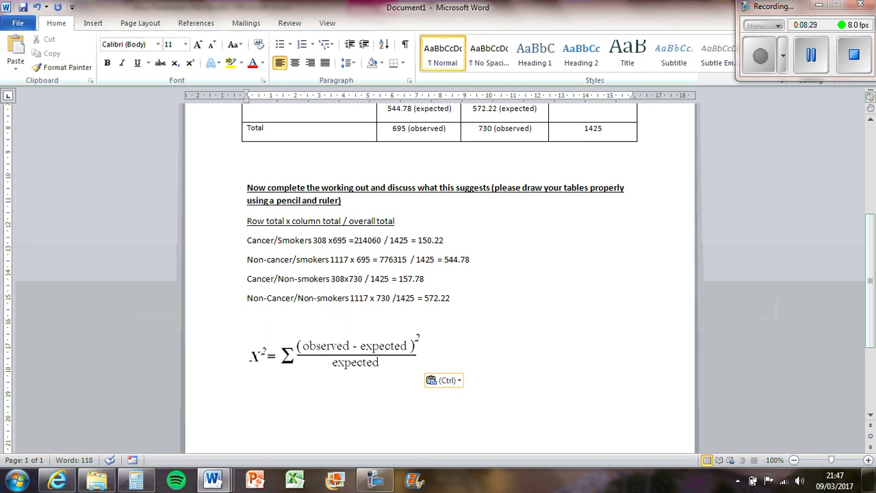
pyautogui.press('Return')
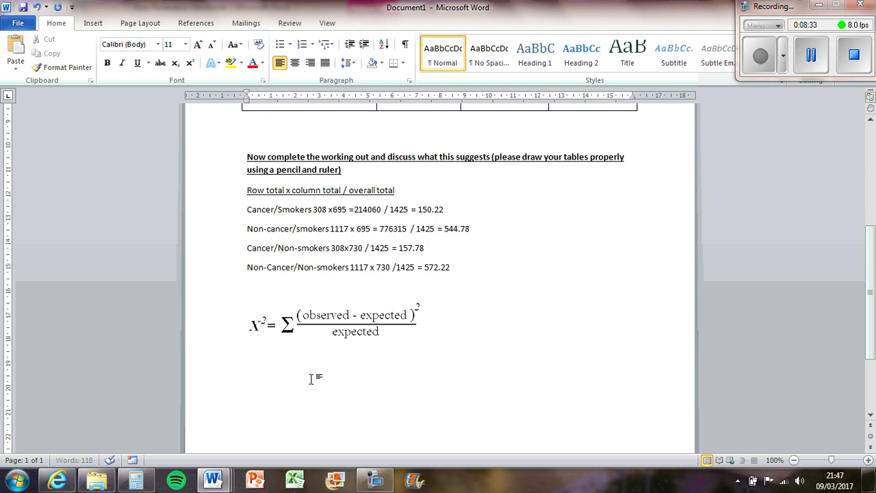
# Review the handbook's formula section again, then return to the worksheet.
pyautogui.scroll(-1, 312, 373)
pyautogui.hotkey('alt', 'Tab')
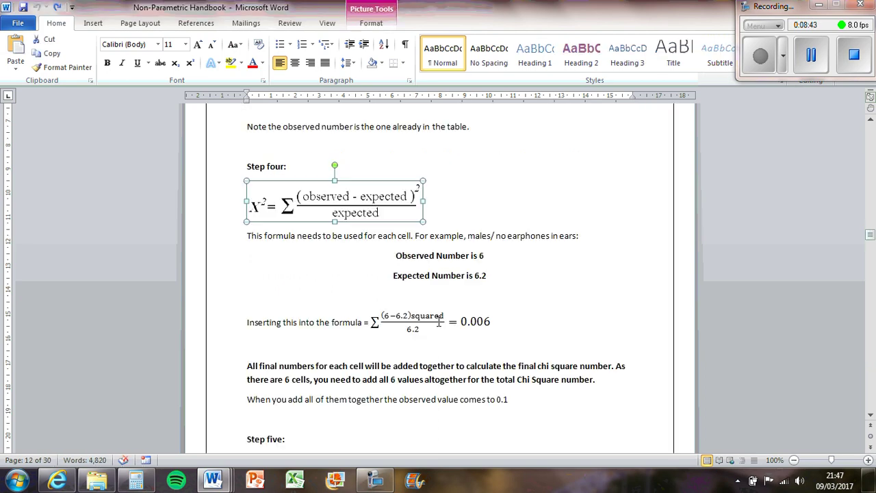
pyautogui.scroll(-1, 491, 332)
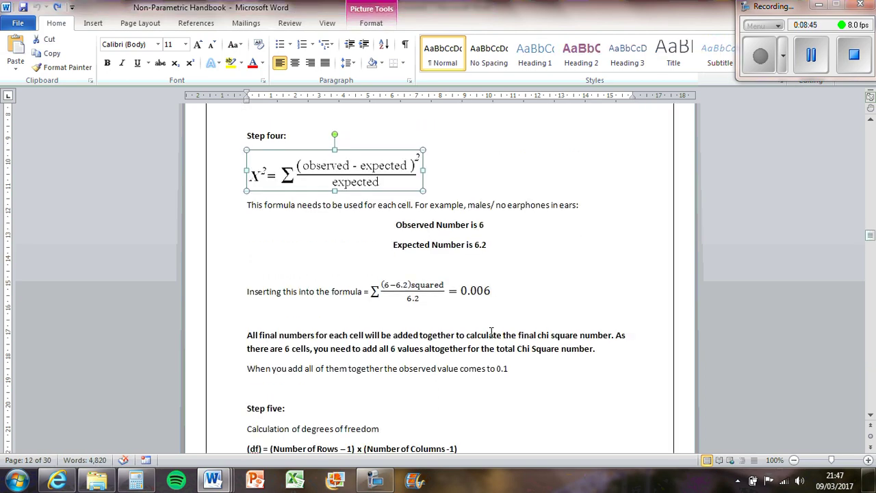
pyautogui.scroll(1, 491, 332)
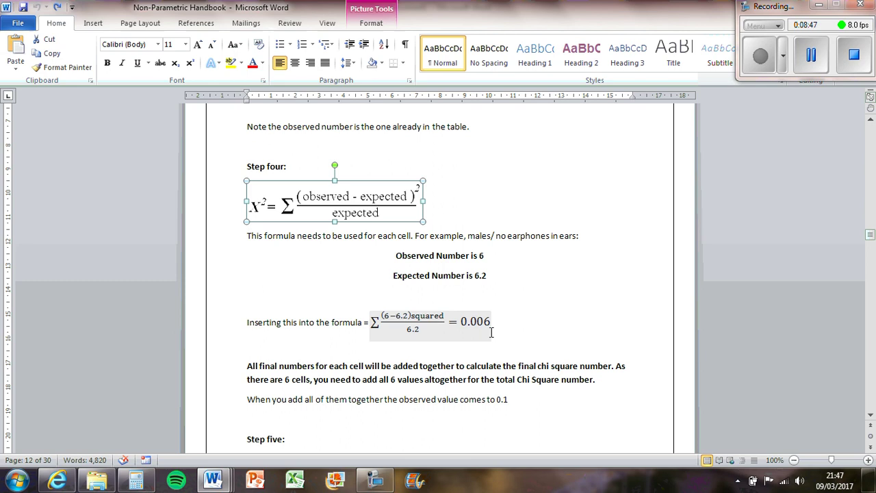
pyautogui.hotkey('alt', 'Tab')
# Place the Cancer/Smokers label and its expected value 150.22 on one line below the formula, joined by '='.
pyautogui.scroll(2, 491, 332)
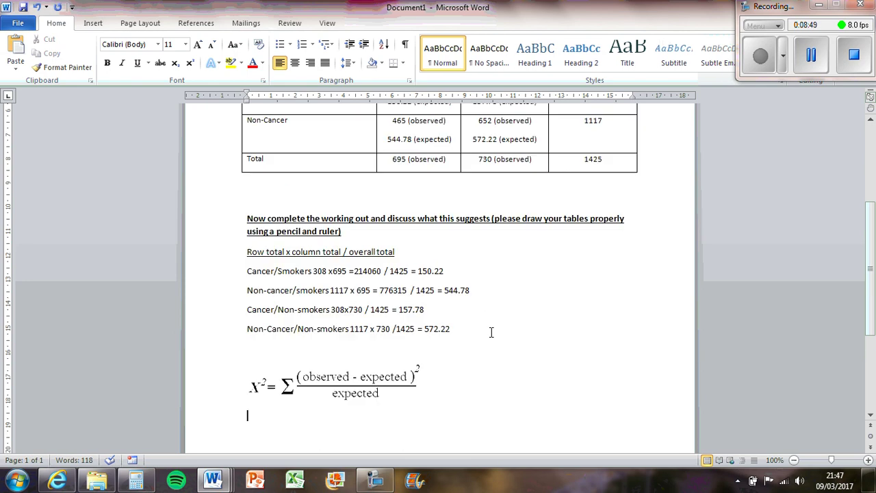
pyautogui.scroll(-1, 490, 332)
pyautogui.scroll(1, 491, 332)
pyautogui.scroll(2, 438, 274)
pyautogui.scroll(-2, 515, 200)
pyautogui.scroll(2, 505, 363)
pyautogui.scroll(-1, 505, 364)
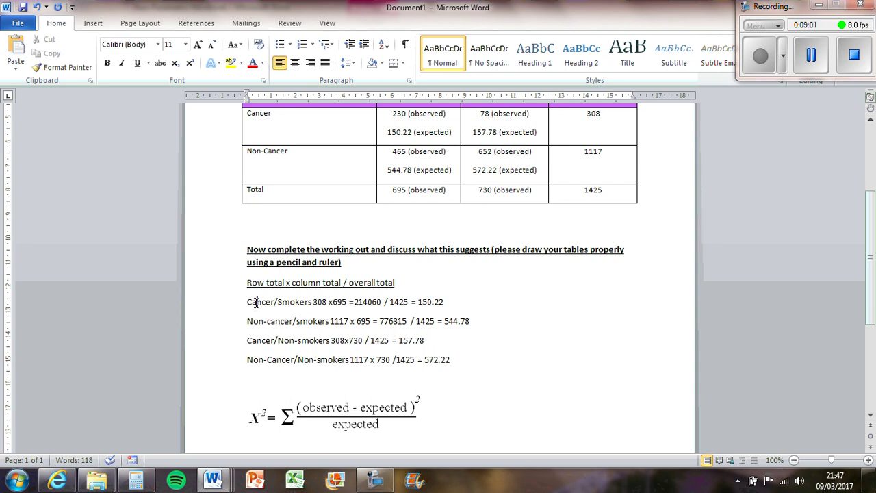
pyautogui.moveTo(253, 302); pyautogui.dragTo(313, 302)
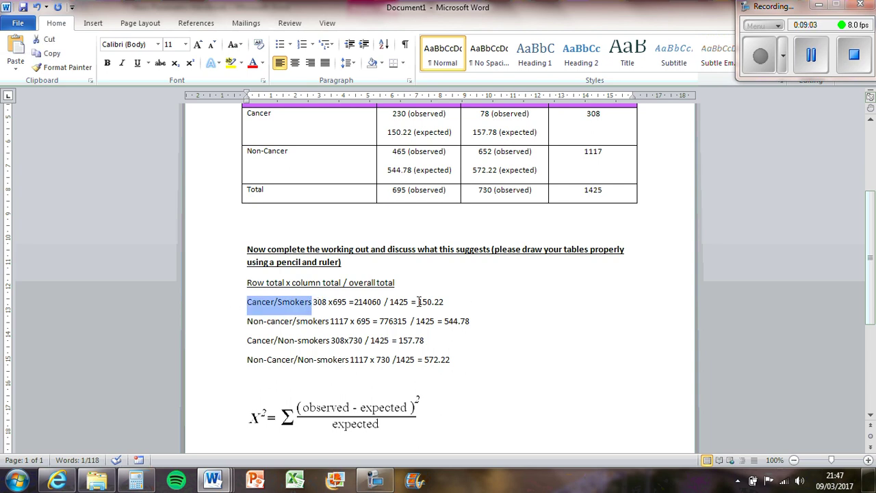
pyautogui.keyDown('ctrl'); pyautogui.moveTo(417, 302); pyautogui.dragTo(455, 302); pyautogui.keyUp('ctrl')
pyautogui.scroll(-4, 335, 370)
pyautogui.click(335, 370)
pyautogui.hotkey('ctrl', 'v')
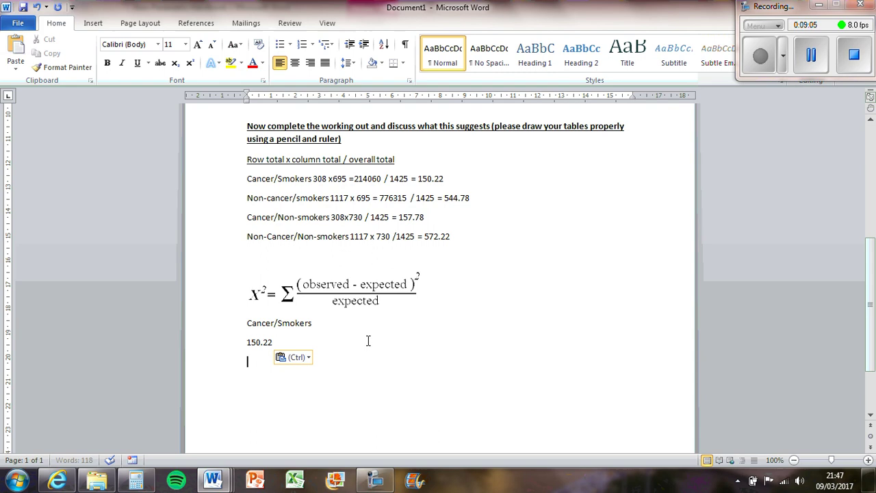
pyautogui.click(241, 345)
pyautogui.press('BackSpace')
pyautogui.write('= 150.22')
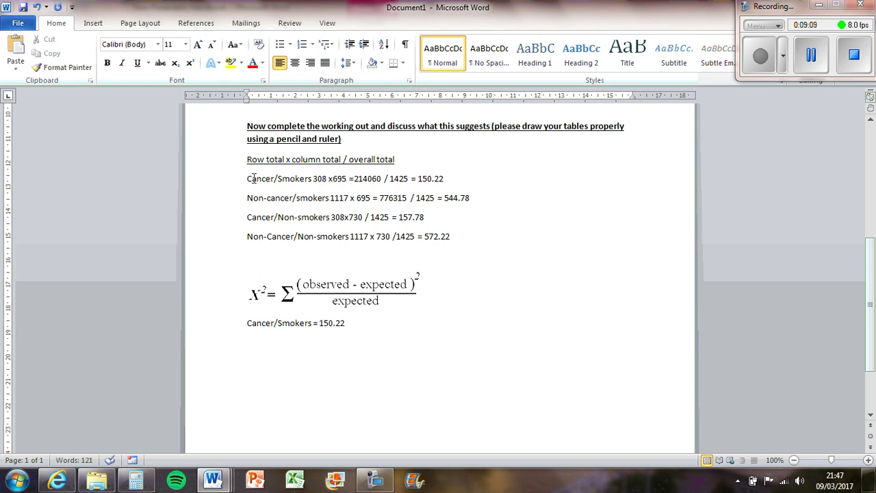
# Copy the other three labels with their expected values 544.78, 157.78 and 572.22.
pyautogui.moveTo(247, 198); pyautogui.dragTo(330, 198)
pyautogui.keyDown('ctrl'); pyautogui.moveTo(444, 197); pyautogui.dragTo(469, 198); pyautogui.keyUp('ctrl')
pyautogui.keyDown('ctrl'); pyautogui.moveTo(247, 217); pyautogui.dragTo(312, 218); pyautogui.keyUp('ctrl')
pyautogui.keyDown('ctrl'); pyautogui.moveTo(399, 217); pyautogui.dragTo(424, 217); pyautogui.keyUp('ctrl')
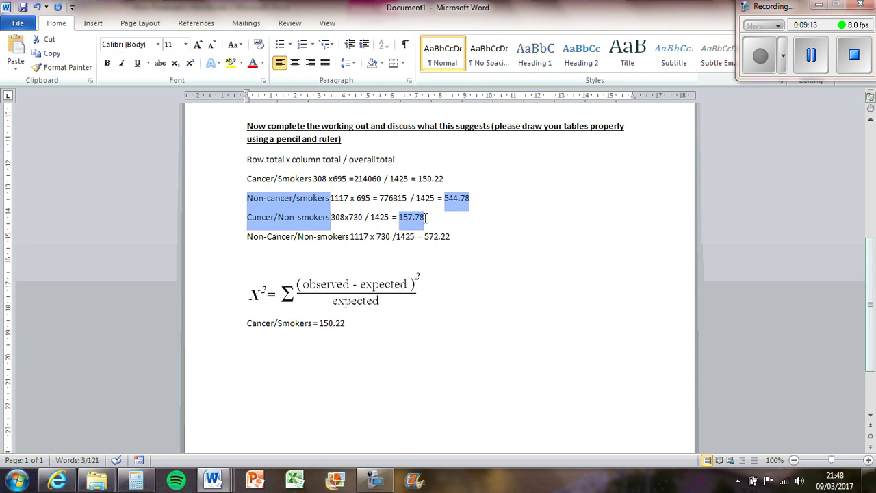
pyautogui.keyDown('ctrl'); pyautogui.moveTo(247, 237); pyautogui.dragTo(349, 238); pyautogui.keyUp('ctrl')
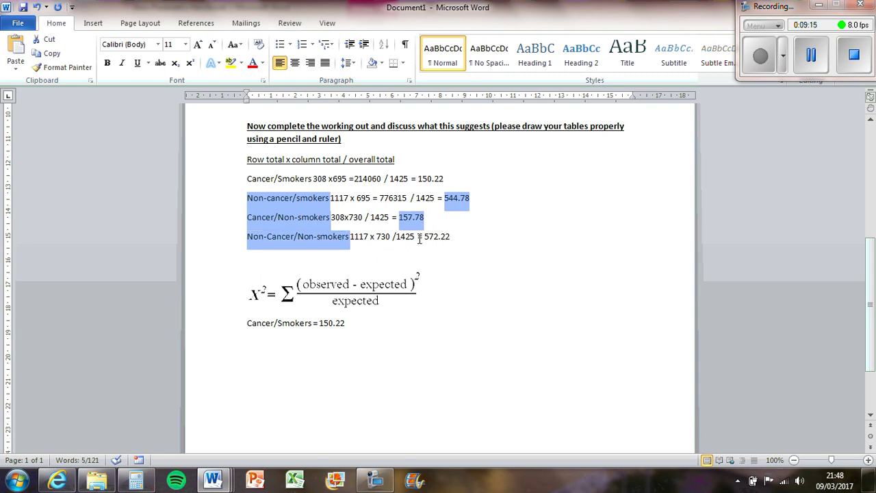
pyautogui.keyDown('ctrl'); pyautogui.moveTo(426, 237); pyautogui.dragTo(457, 245); pyautogui.keyUp('ctrl')
pyautogui.hotkey('ctrl', 'c')
# Paste them under the Cancer/Smokers line and join each value onto its label line.
pyautogui.click(313, 358)
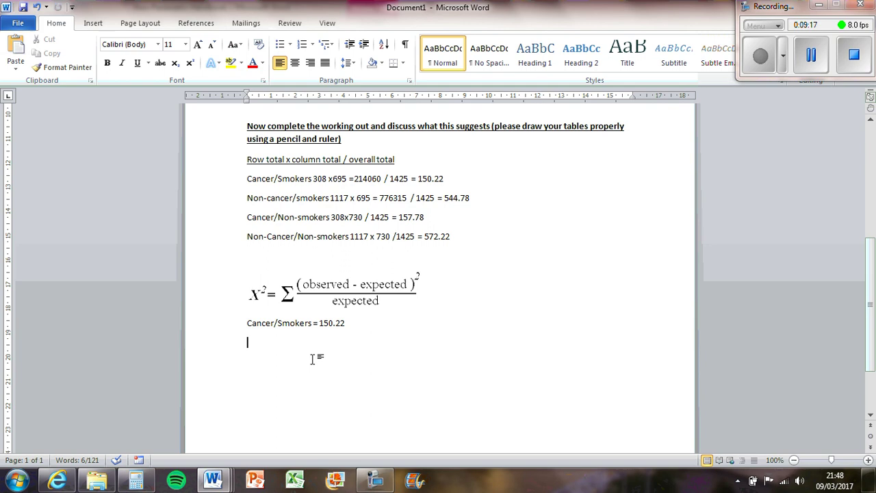
pyautogui.hotkey('ctrl', 'v')
pyautogui.click(245, 335)
pyautogui.press('BackSpace')
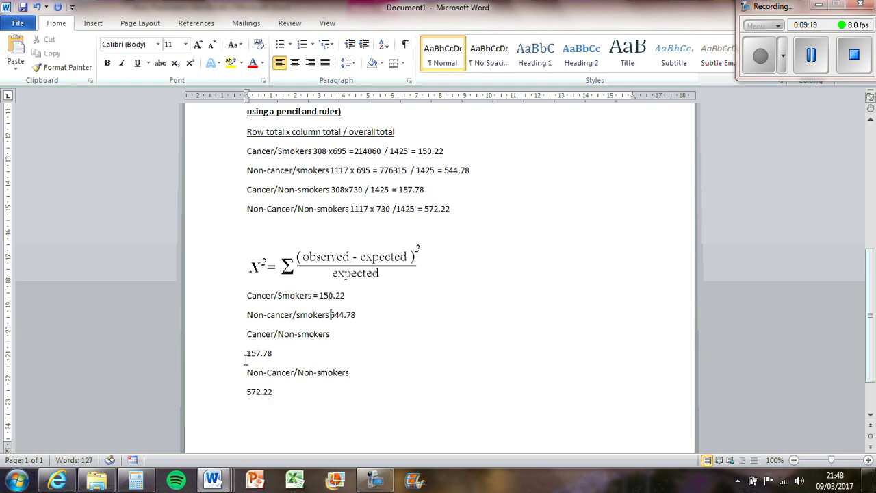
pyautogui.click(245, 354)
pyautogui.press('BackSpace')
pyautogui.click(245, 373)
pyautogui.press('BackSpace')
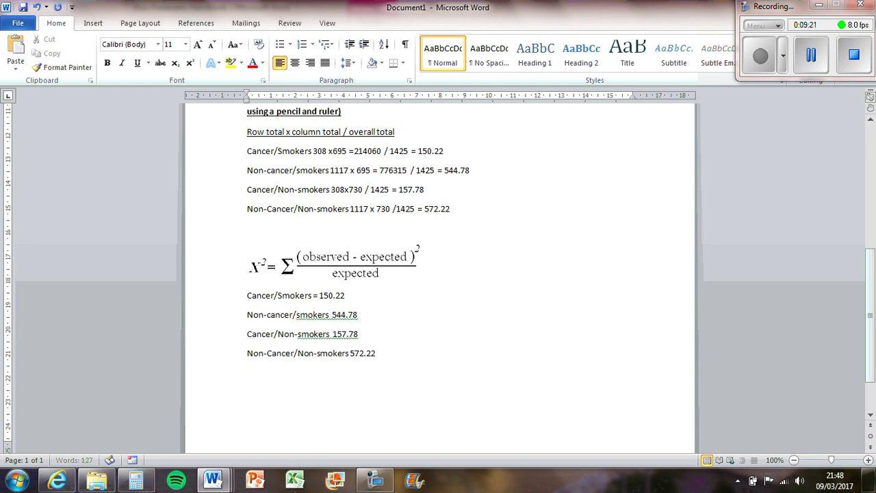
# Build the Cancer/Smokers line as '(230 - 150.22) squared /150.22 ='.
pyautogui.scroll(1, 442, 309)
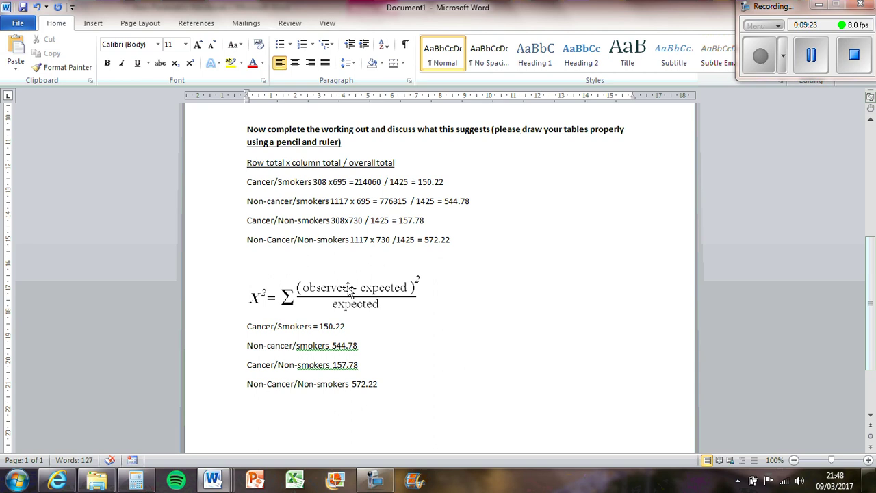
pyautogui.scroll(5, 445, 349)
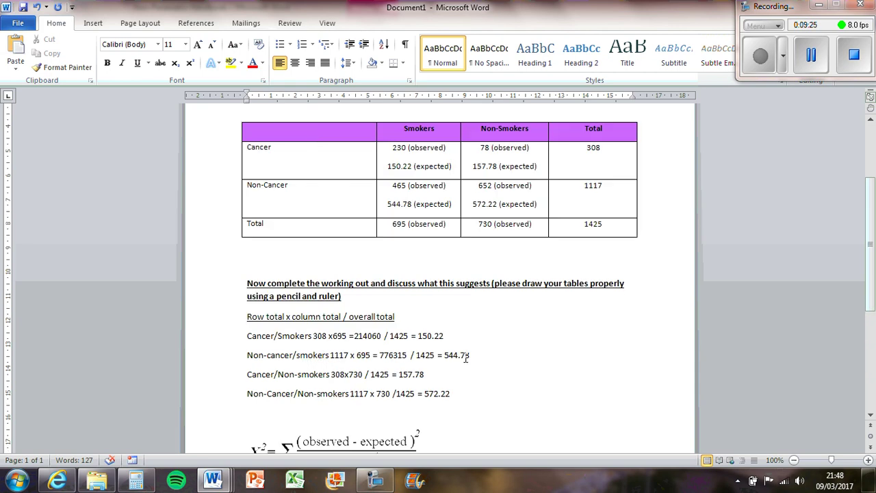
pyautogui.scroll(-4, 421, 153)
pyautogui.write('2')
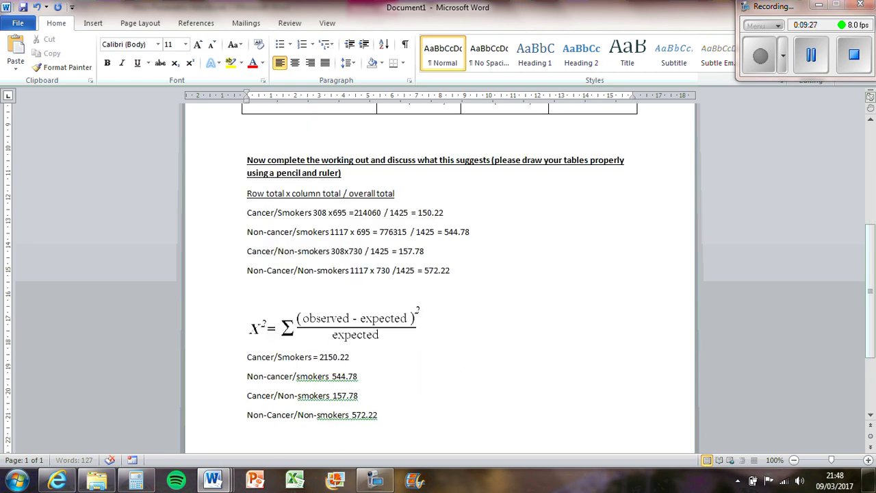
pyautogui.write('30 -')
pyautogui.click(368, 356)
pyautogui.write(')')
pyautogui.click(320, 356)
pyautogui.write('(230 - 150.22')
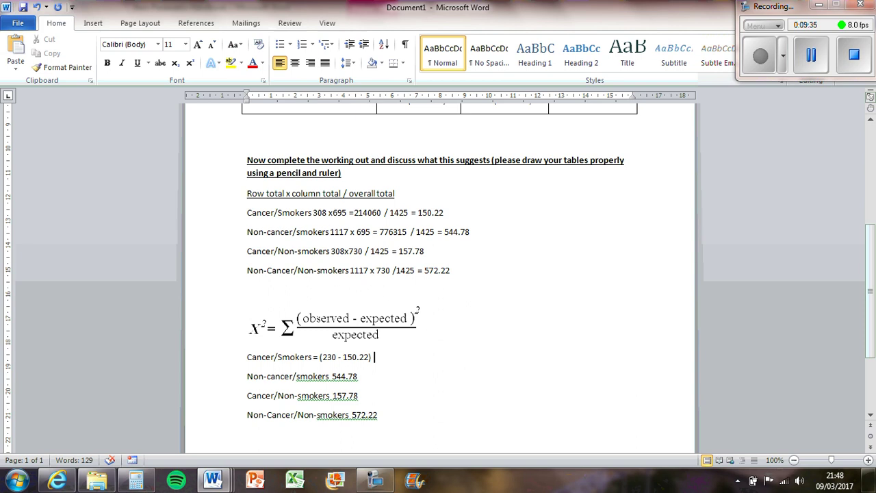
pyautogui.write(') squared /150.22 =')
pyautogui.hotkey('alt', 'Tab')
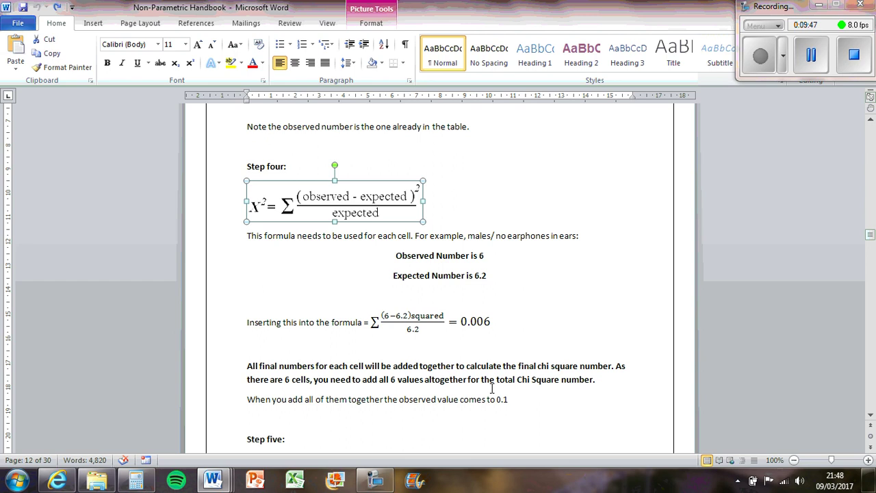
# Switch Calculator to Scientific mode and move its window up and left.
pyautogui.hotkey('alt', 'Tab')
pyautogui.click(136, 481)
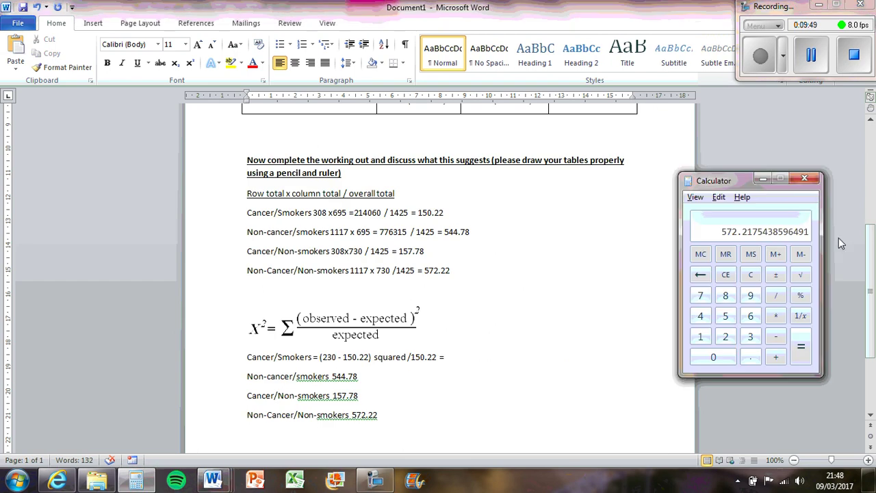
pyautogui.click(718, 197)
pyautogui.moveTo(698, 198)
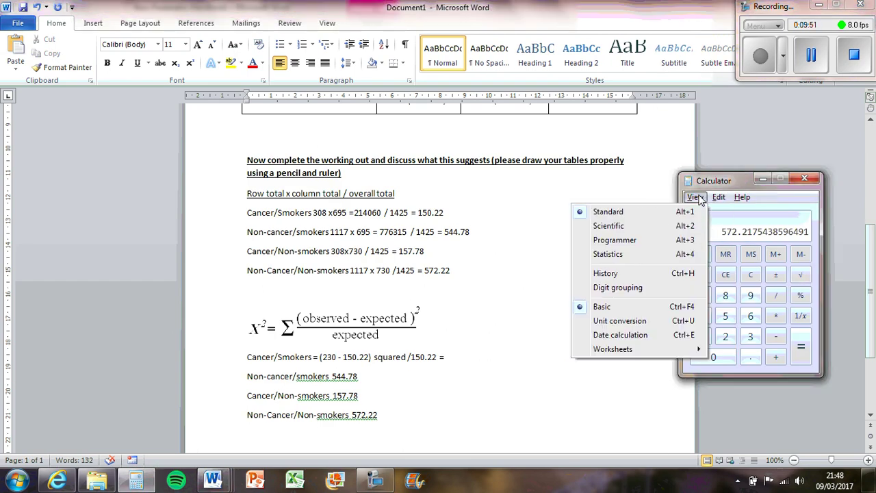
pyautogui.click(609, 226)
pyautogui.moveTo(817, 177); pyautogui.dragTo(665, 122)
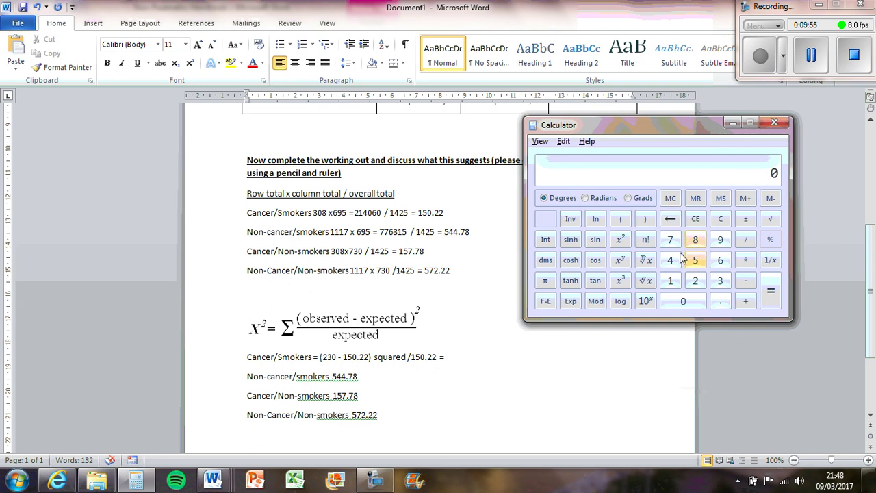
# Calculate 230 − 150.22 to get 79.78.
pyautogui.click(696, 280)
pyautogui.click(720, 281)
pyautogui.click(684, 301)
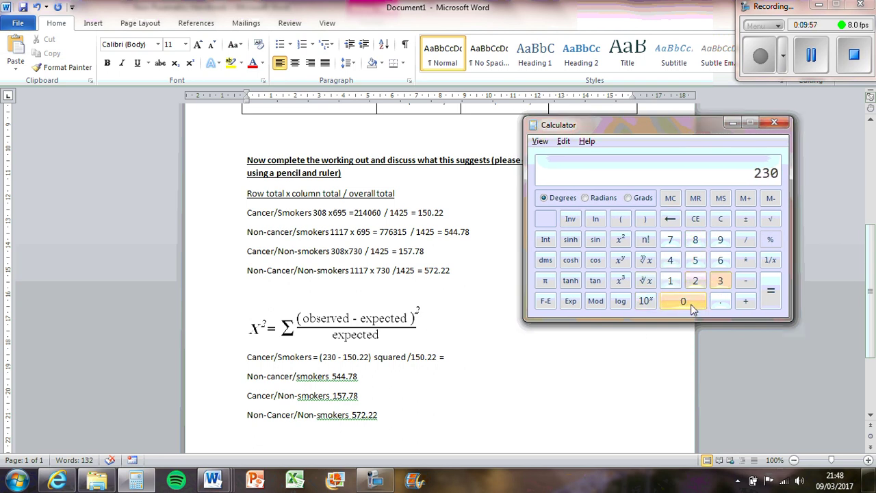
pyautogui.click(745, 281)
pyautogui.click(670, 280)
pyautogui.click(695, 301)
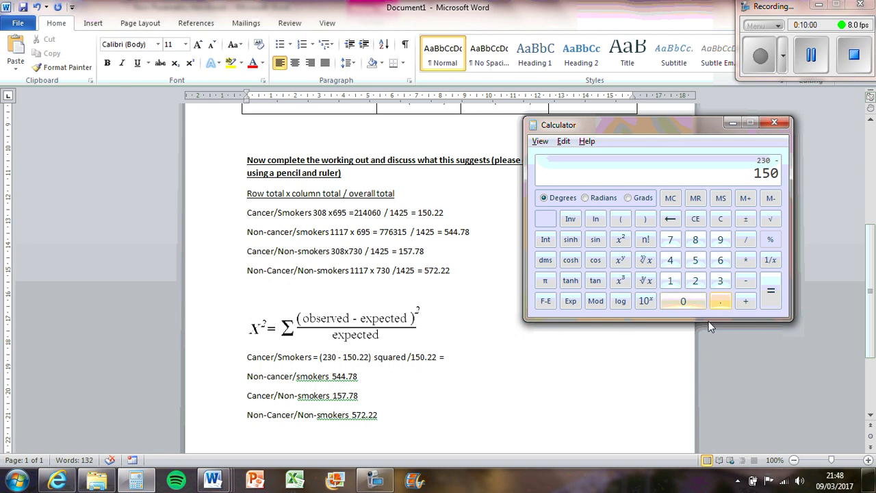
pyautogui.click(718, 304)
pyautogui.click(695, 282)
pyautogui.click(694, 282)
pyautogui.click(776, 300)
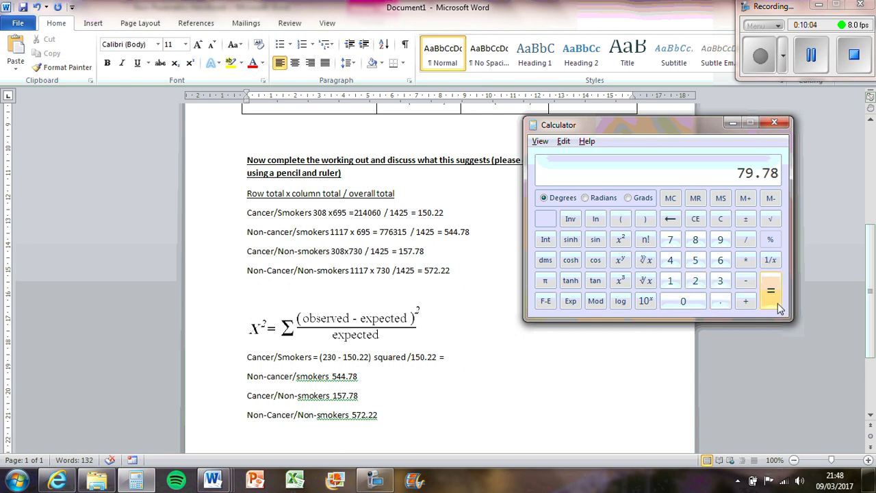
# Square 79.78 and divide by 150.22 to get the Cancer/Smokers term 42.37.
pyautogui.click(620, 240)
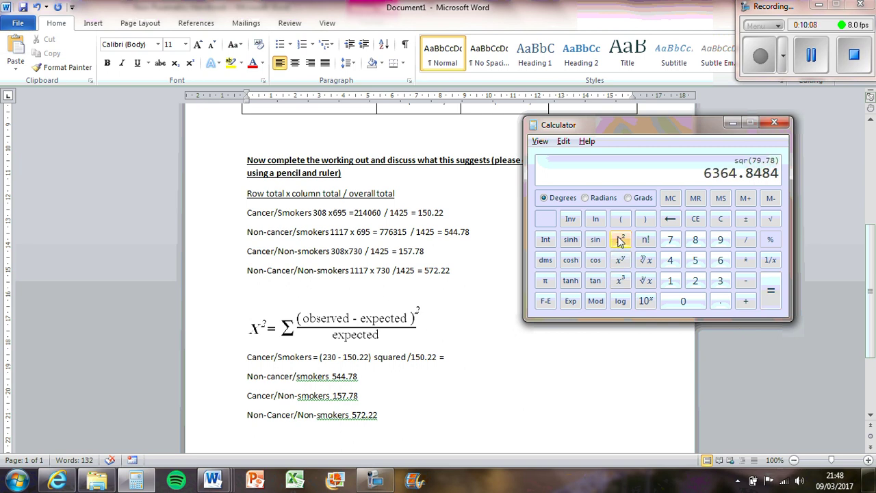
pyautogui.click(745, 240)
pyautogui.click(670, 281)
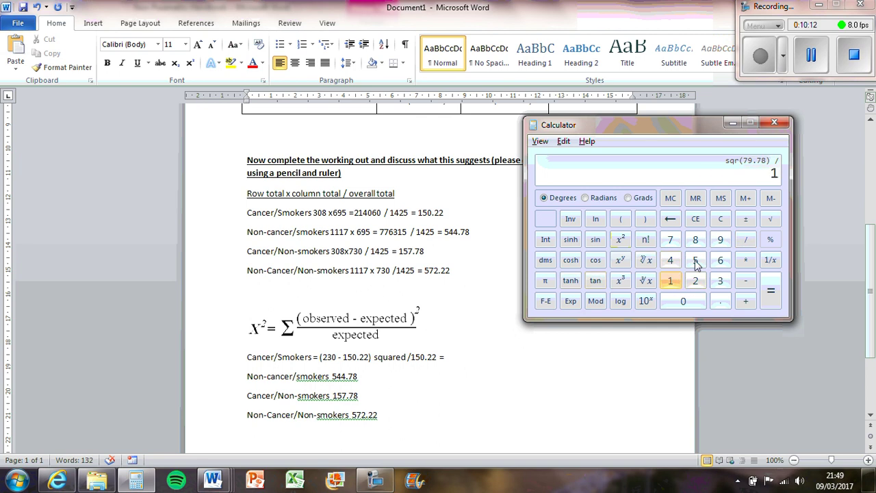
pyautogui.click(695, 260)
pyautogui.click(683, 301)
pyautogui.click(722, 303)
pyautogui.click(695, 281)
pyautogui.click(696, 281)
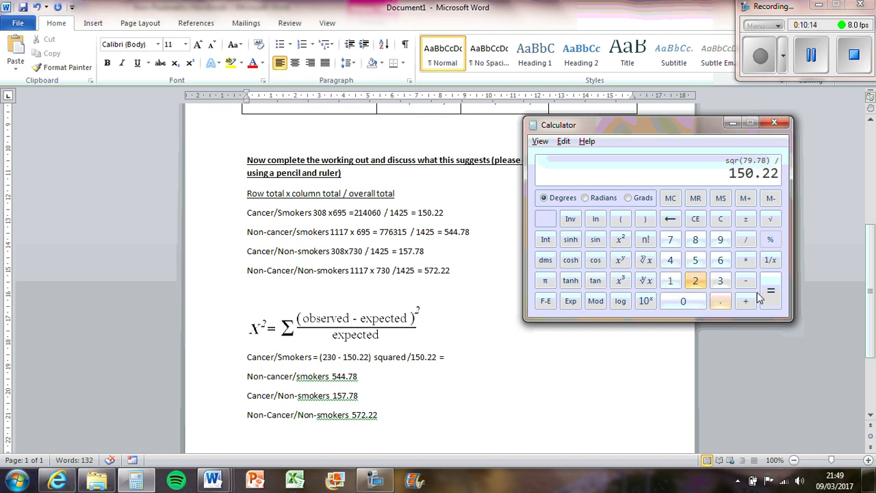
pyautogui.click(771, 290)
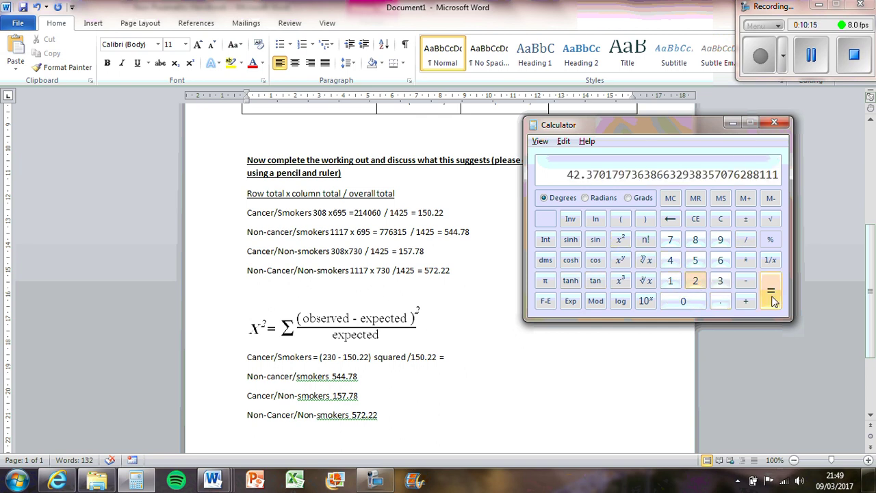
pyautogui.click(469, 361)
# Enter 42.37 as the Cancer/Smokers result and look up the observed value 465.
pyautogui.write('42.')
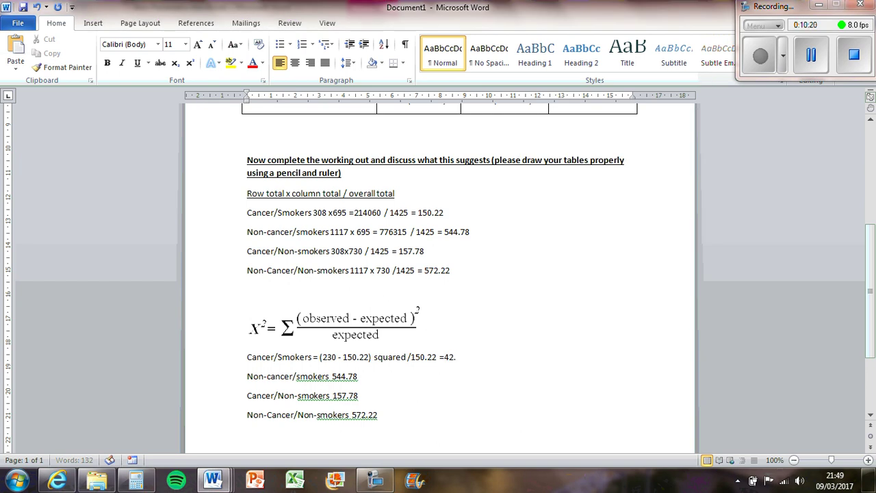
pyautogui.write('37')
pyautogui.scroll(2, 431, 390)
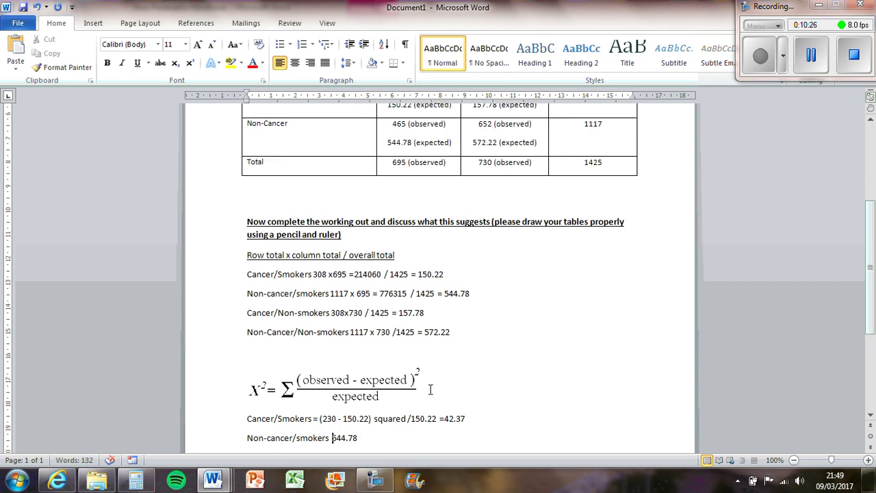
pyautogui.scroll(3, 431, 390)
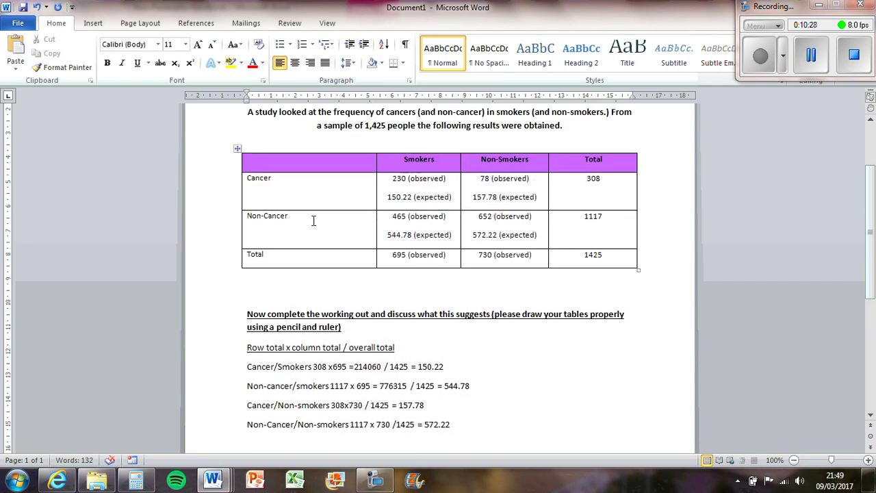
pyautogui.doubleClick(397, 218)
pyautogui.scroll(-7, 445, 322)
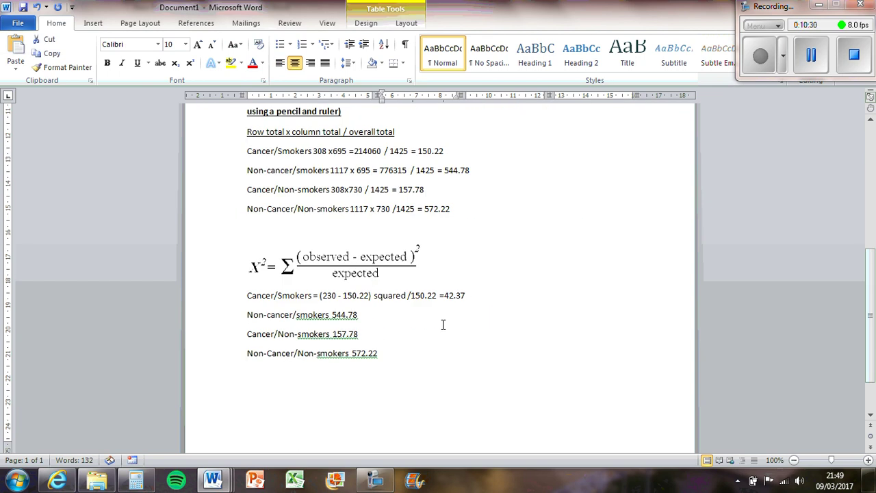
# Make the Non-cancer/smokers line read '(465- 544.78) squared / 544.78 ='.
pyautogui.click(377, 315)
pyautogui.click(332, 314)
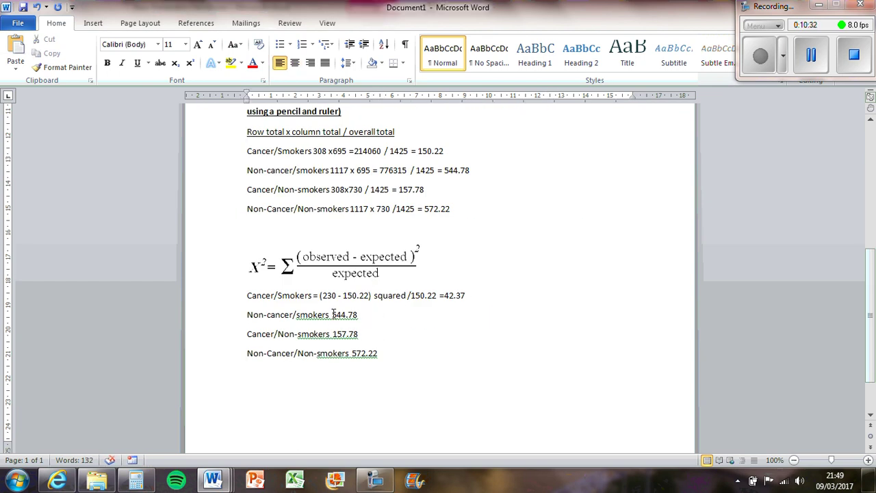
pyautogui.write('465-')
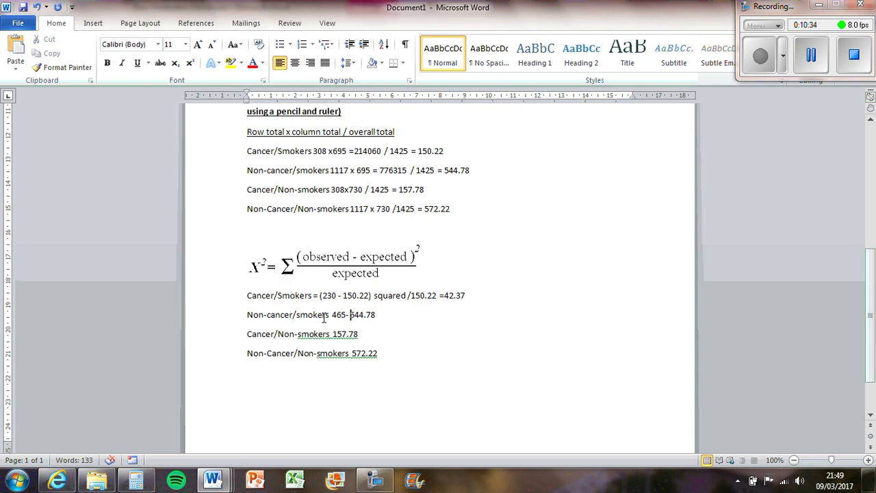
pyautogui.click(331, 315)
pyautogui.write('(')
pyautogui.click(384, 316)
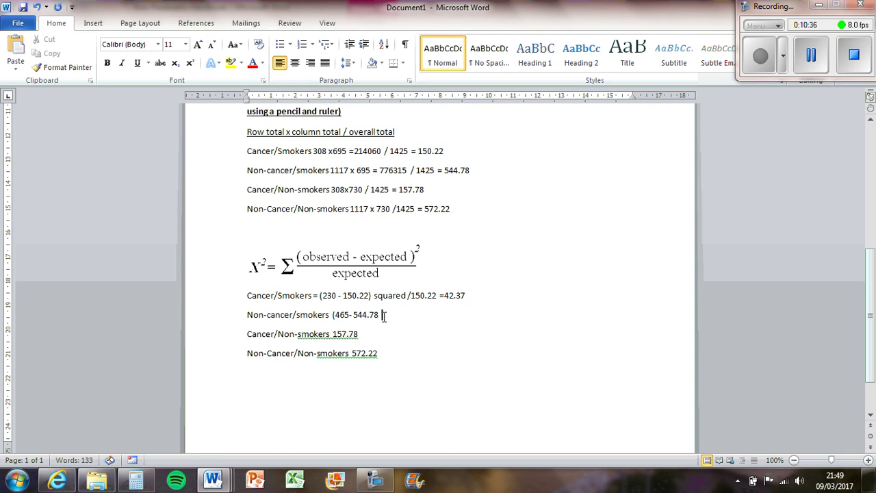
pyautogui.write(') squared /')
pyautogui.moveTo(354, 316); pyautogui.dragTo(380, 317)
pyautogui.hotkey('ctrl', 'c')
pyautogui.click(427, 316)
pyautogui.hotkey('ctrl', 'v')
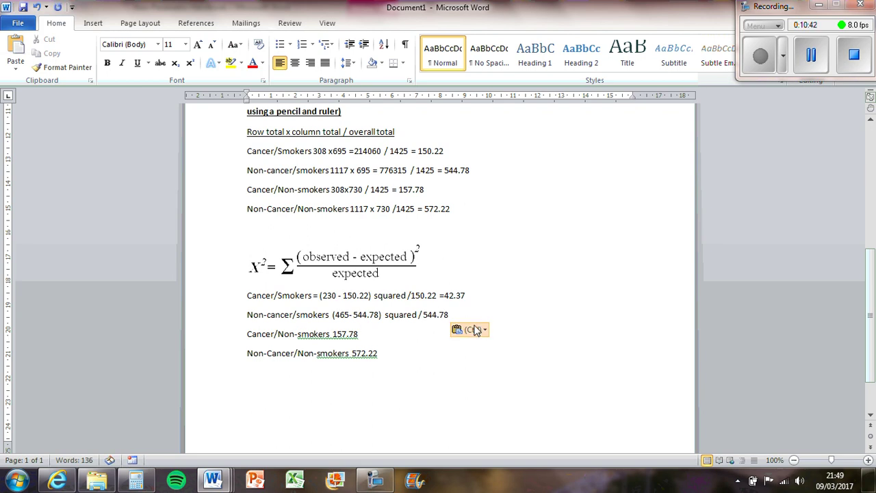
pyautogui.write('=')
pyautogui.hotkey('alt', 'Tab')
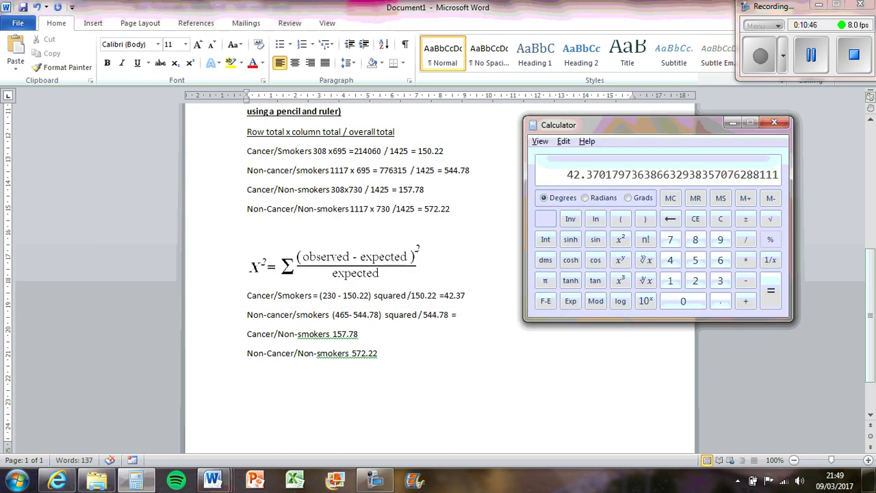
# Compute (465 − 544.78)² / 544.78 and enter 11.68 at the end of the Non-cancer/smokers line.
pyautogui.write('465 - 544.')
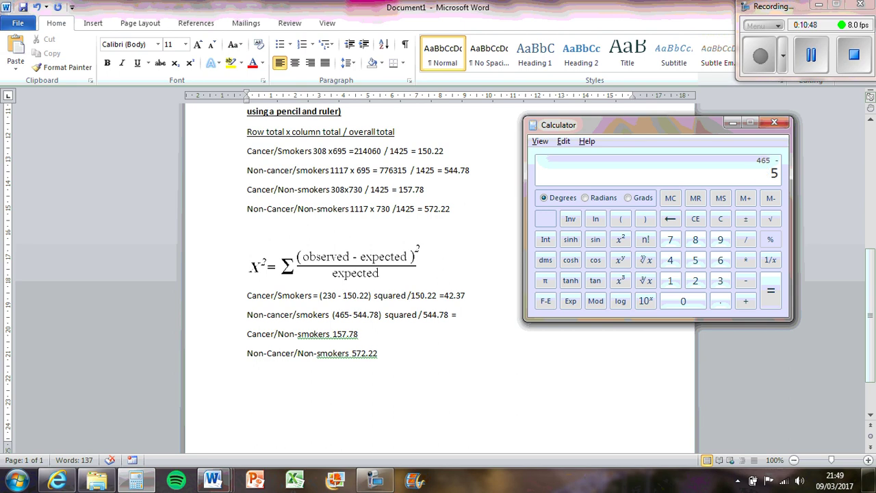
pyautogui.write('78')
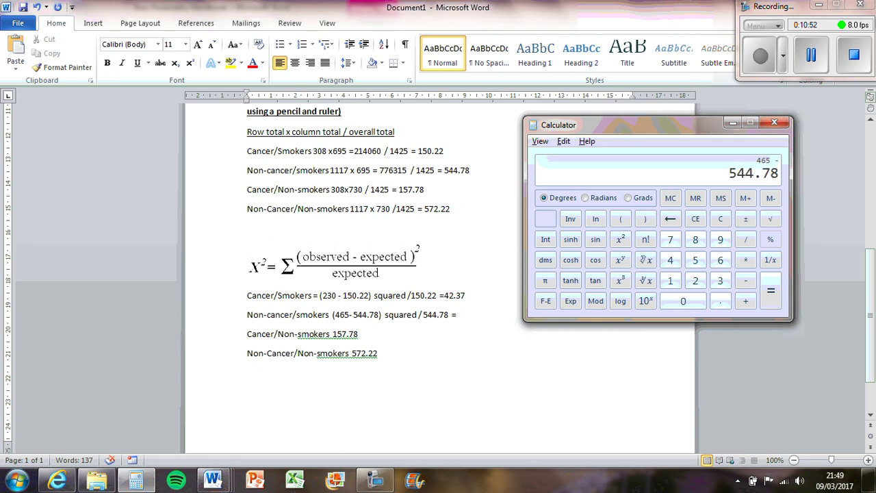
pyautogui.press('Return')
pyautogui.click(621, 239)
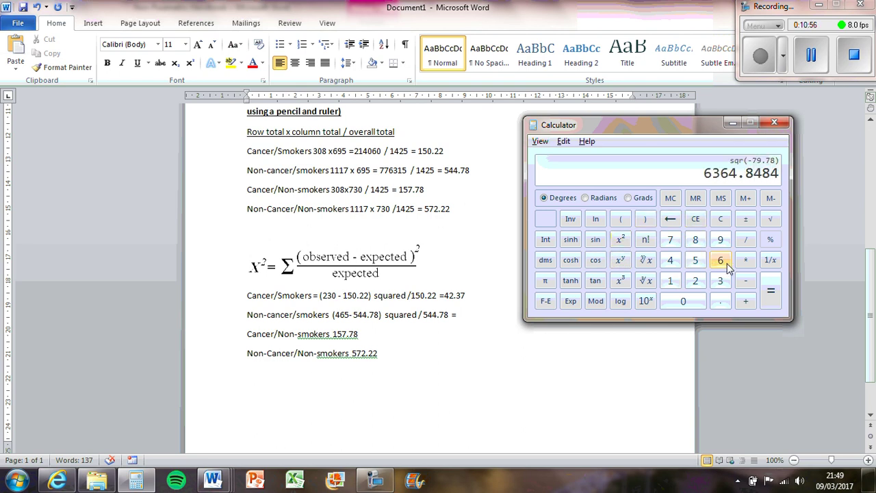
pyautogui.press('/')
pyautogui.write('544')
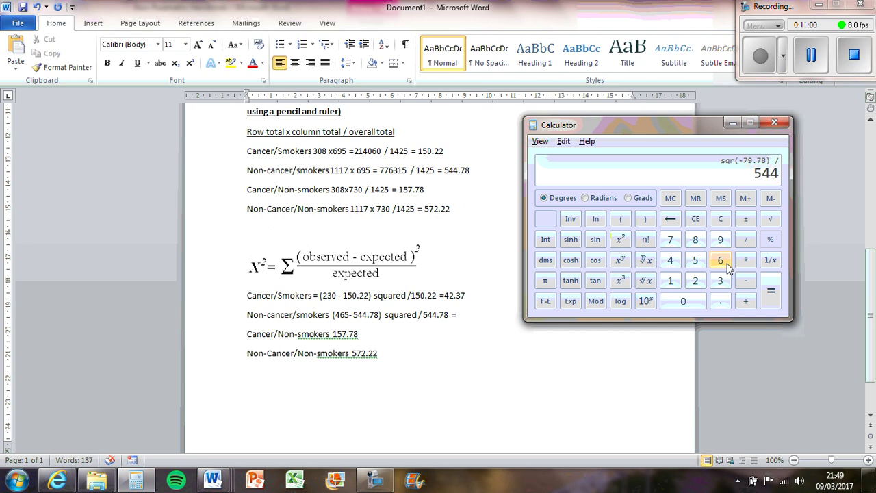
pyautogui.write('.78')
pyautogui.press('Return')
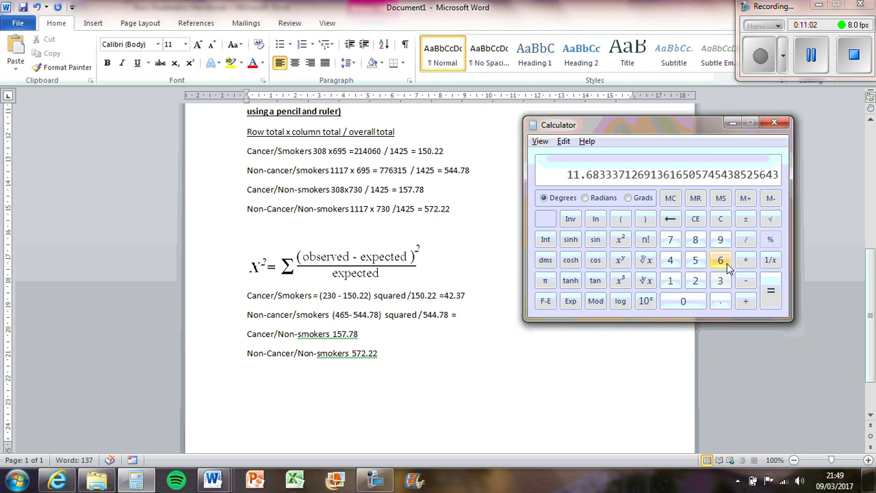
pyautogui.click(473, 314)
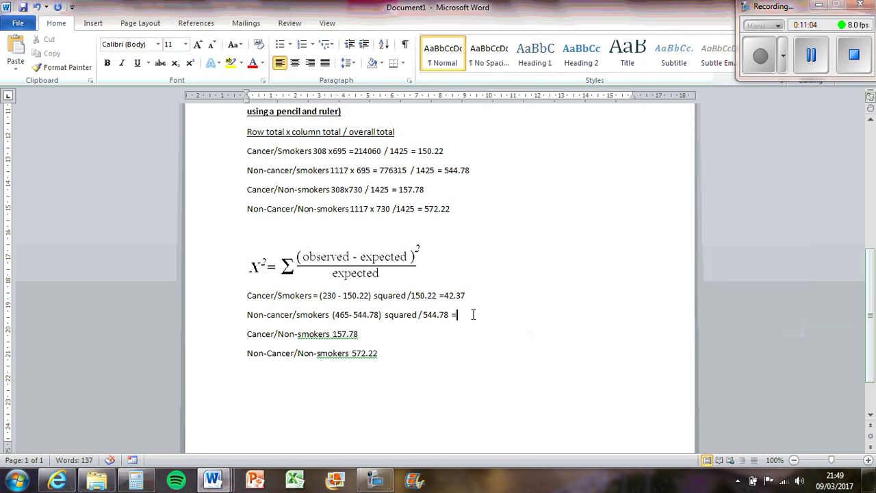
pyautogui.write('11.68')
pyautogui.click(331, 335)
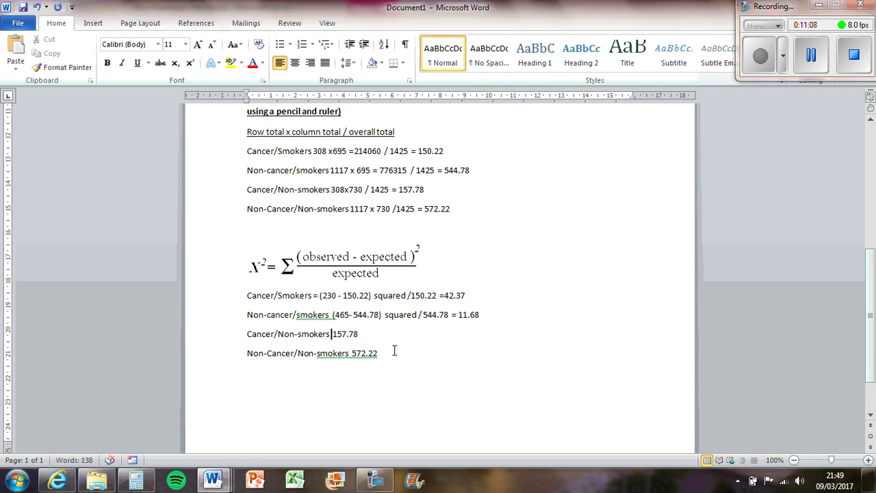
# Turn the Cancer/Non-smokers value into the bracketed difference '(78-157.78)'.
pyautogui.scroll(5, 399, 353)
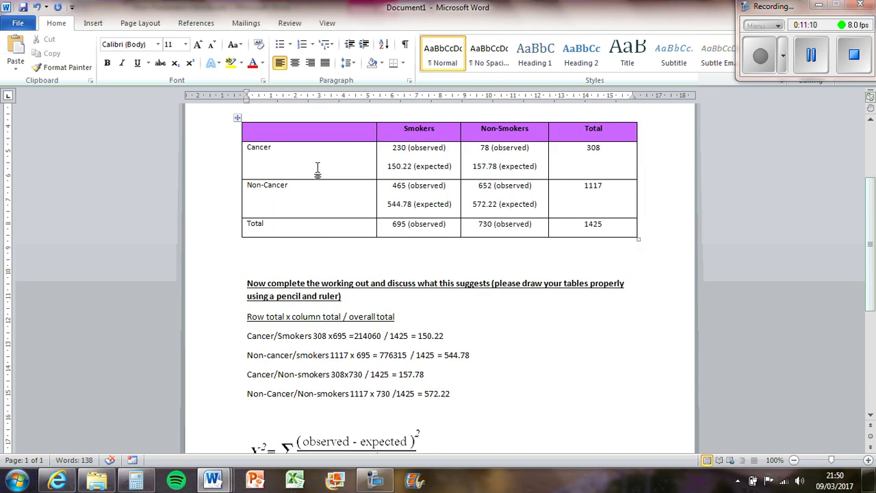
pyautogui.doubleClick(479, 150)
pyautogui.scroll(-5, 455, 306)
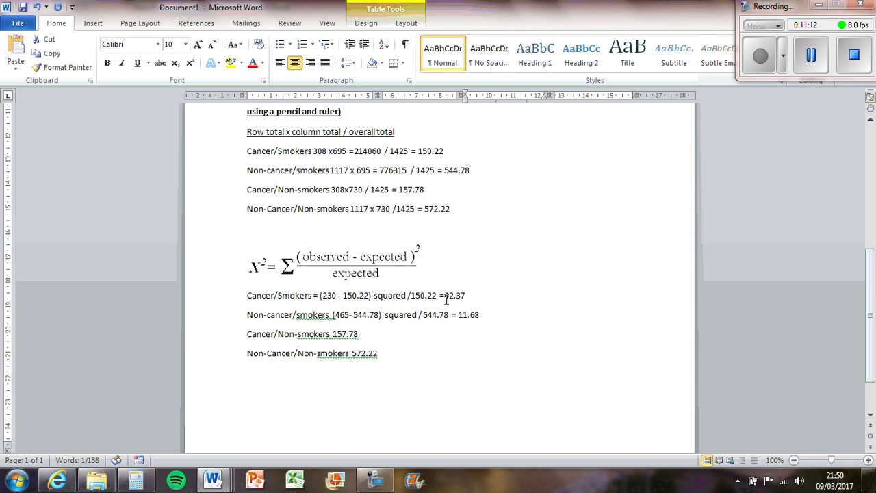
pyautogui.scroll(1, 424, 218)
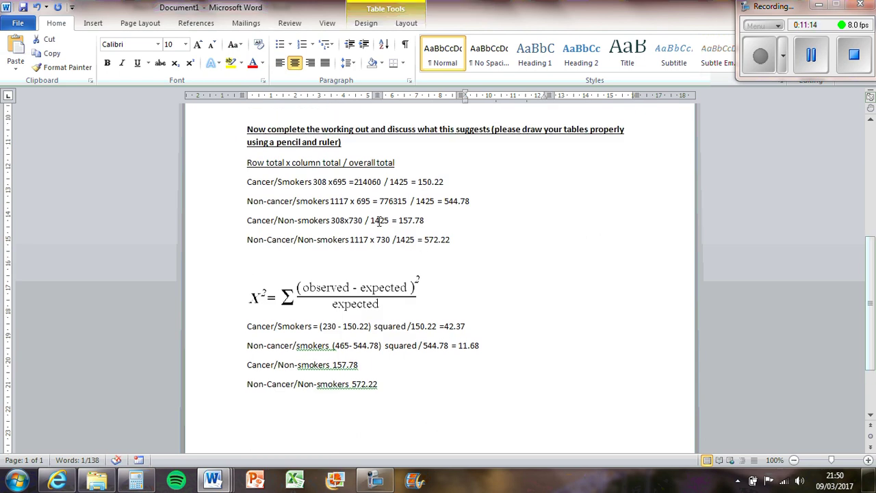
pyautogui.scroll(-2, 407, 351)
pyautogui.click(336, 304)
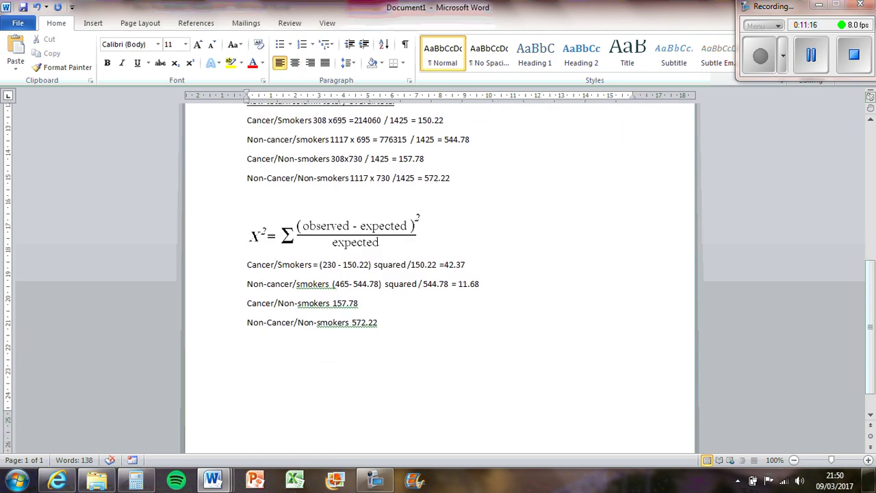
pyautogui.write('78')
pyautogui.write('-')
pyautogui.press('End')
pyautogui.write(')')
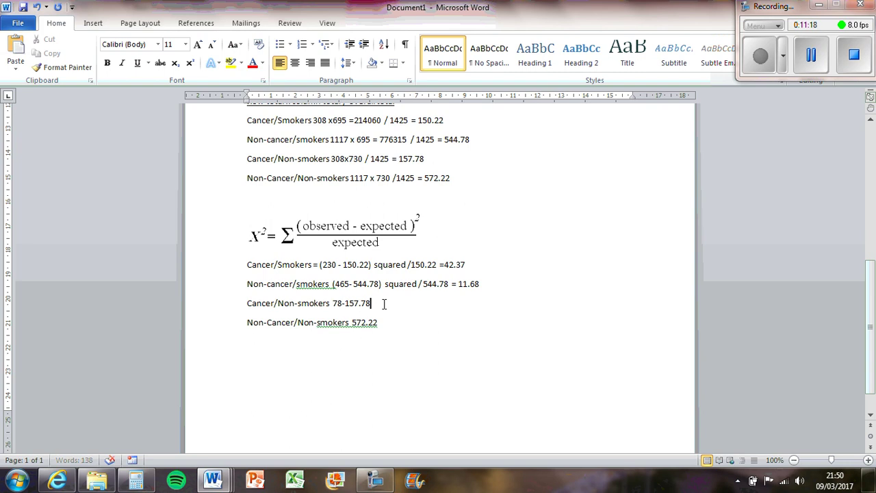
pyautogui.click(333, 303)
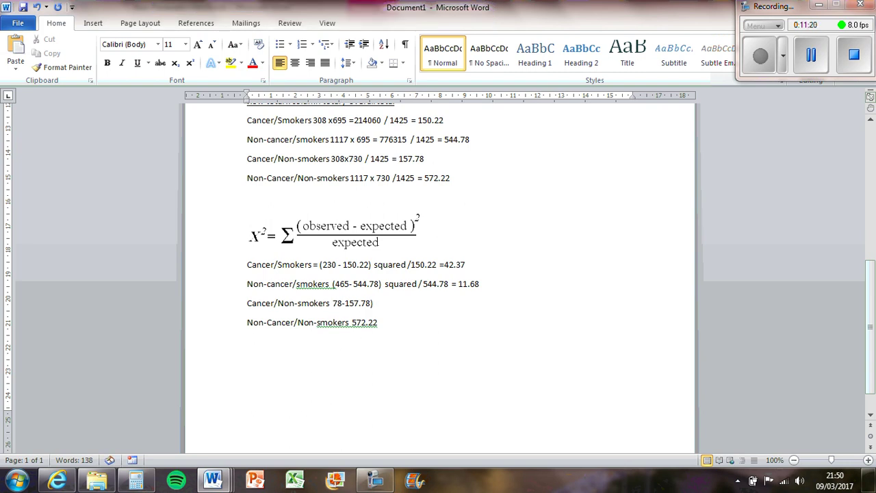
pyautogui.write('(')
# Append 'squared /157.78' to the Cancer/Non-smokers line.
pyautogui.moveTo(386, 285); pyautogui.dragTo(423, 285)
pyautogui.hotkey('ctrl', 'c')
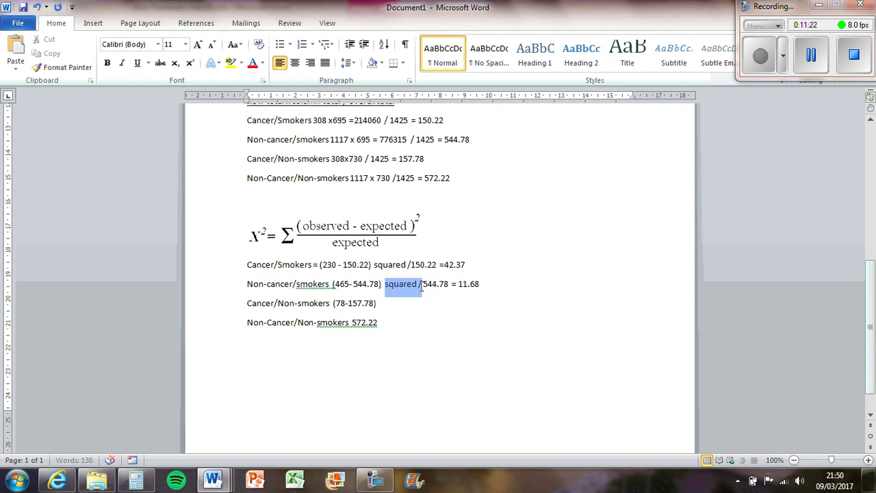
pyautogui.click(391, 304)
pyautogui.hotkey('ctrl', 'v')
pyautogui.moveTo(349, 304); pyautogui.dragTo(376, 303)
pyautogui.click(431, 303)
pyautogui.hotkey('ctrl', 'v')
# Calculate (78 − 157.78)² / 157.78 in Calculator.
pyautogui.hotkey('alt', 'Tab')
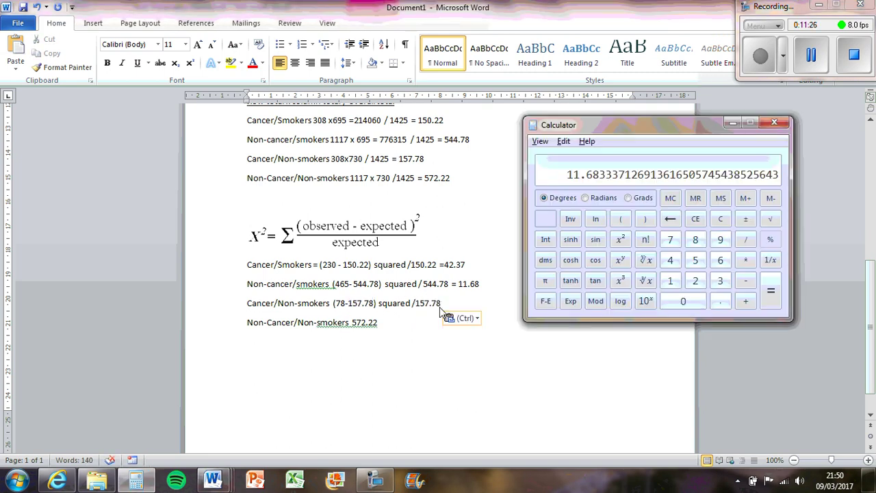
pyautogui.press('7')
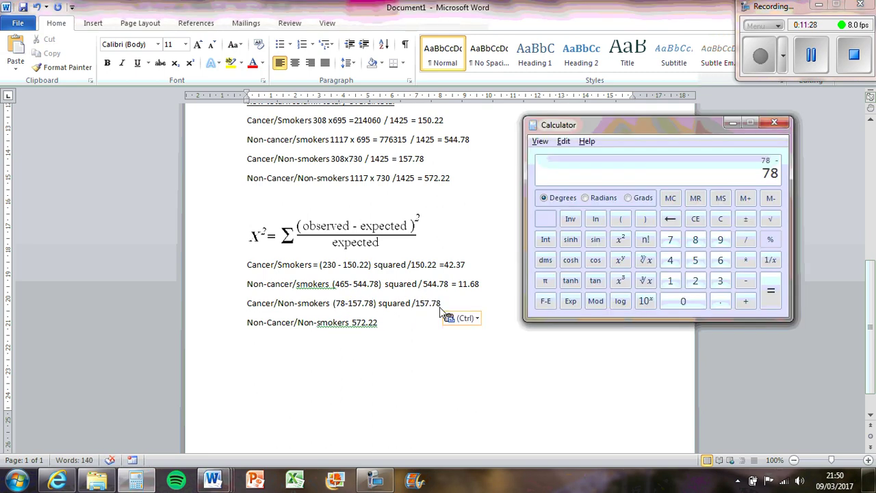
pyautogui.write('157.78')
pyautogui.press('Return')
pyautogui.click(620, 241)
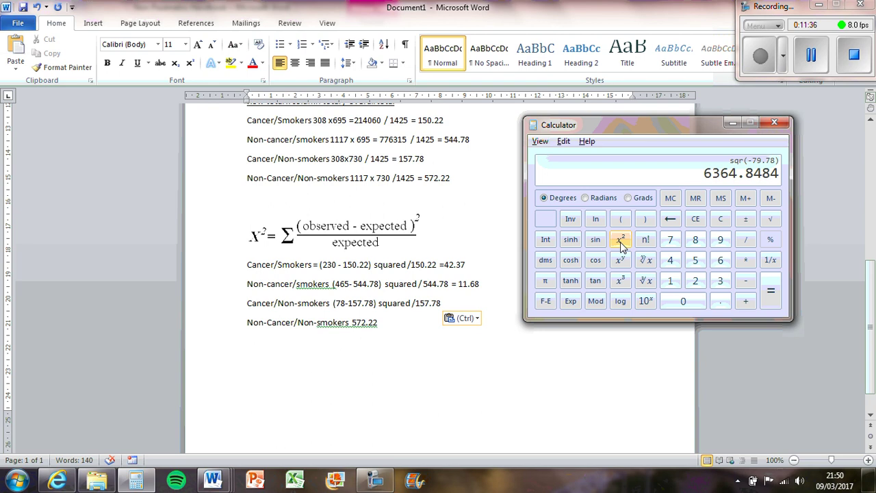
pyautogui.press('/')
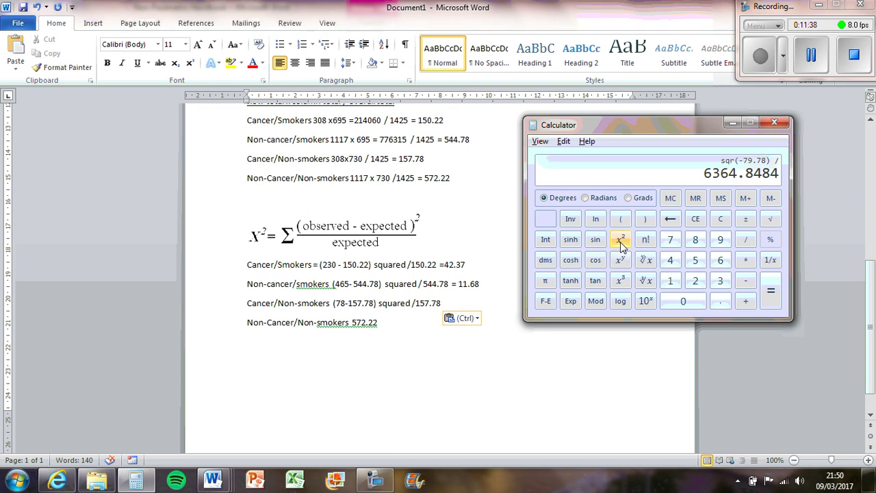
pyautogui.write('157.78')
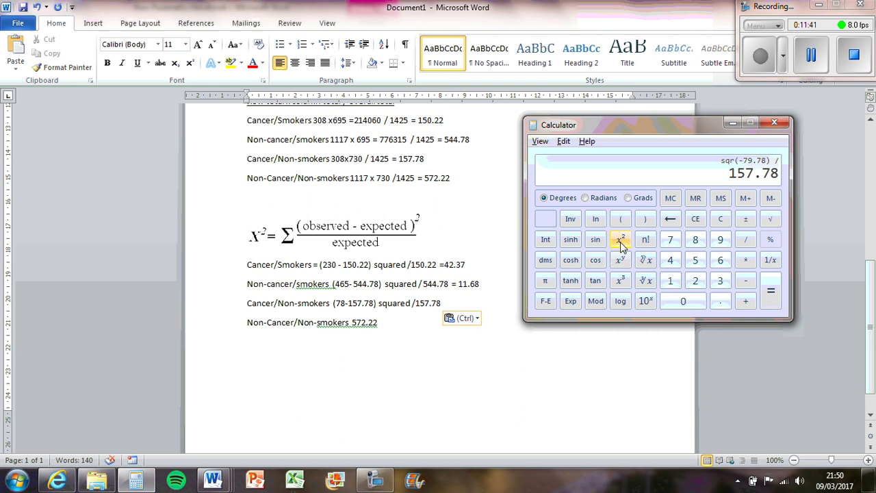
pyautogui.press('Return')
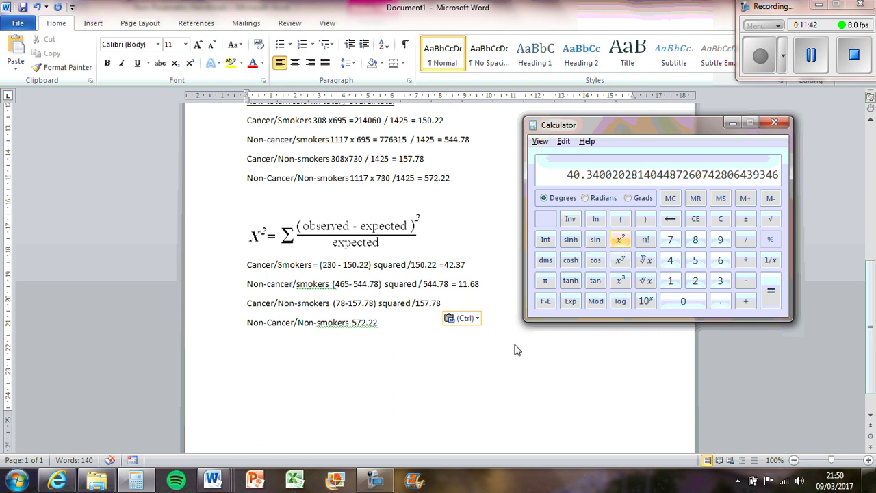
# Enter '= 40.34' at the end of the Cancer/Non-smokers line.
pyautogui.click(484, 313)
pyautogui.write('=')
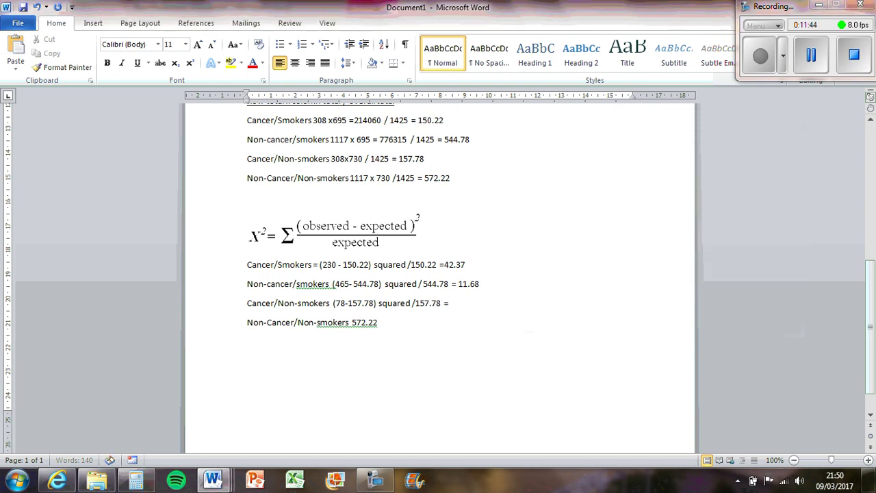
pyautogui.write(' 40.34')
pyautogui.click(404, 327)
pyautogui.scroll(6, 402, 322)
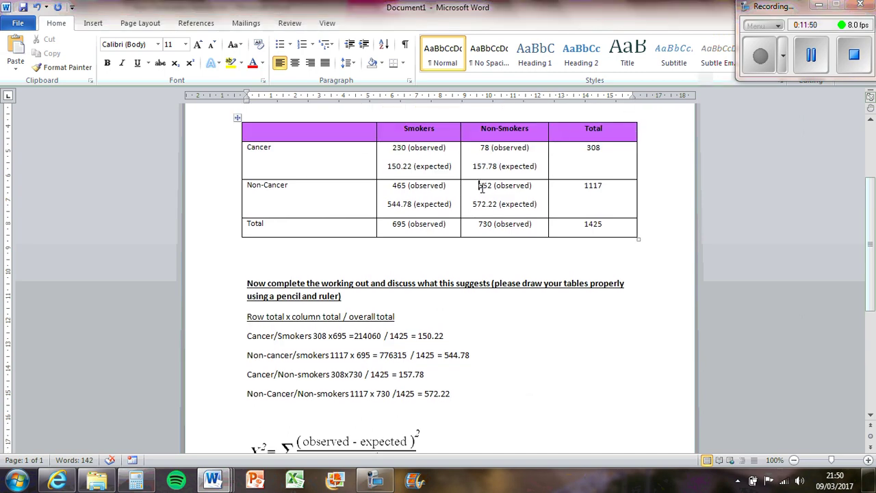
# Start the Non-Cancer/Non-smokers line with the observed value as '(652-572.22) squared /'.
pyautogui.doubleClick(484, 186)
pyautogui.scroll(-5, 517, 244)
pyautogui.scroll(-2, 517, 243)
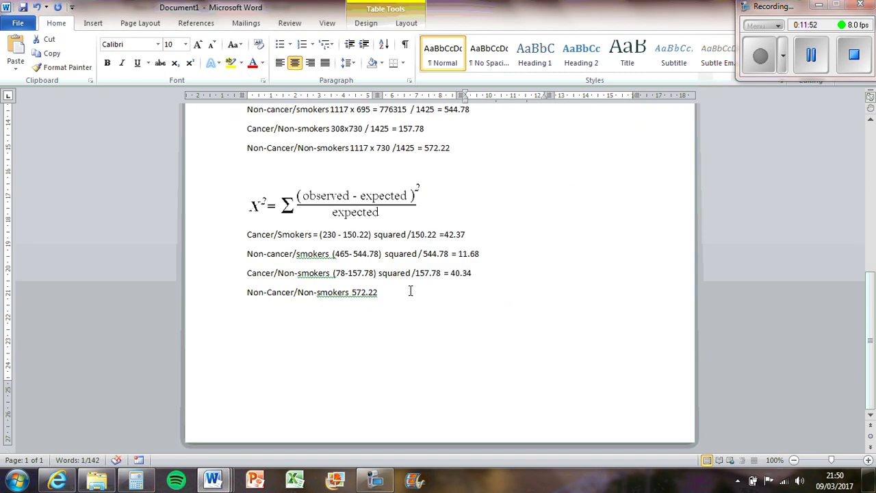
pyautogui.click(410, 293)
pyautogui.hotkey('ctrl', 'v')
pyautogui.moveTo(397, 292); pyautogui.dragTo(352, 294)
pyautogui.click(363, 296)
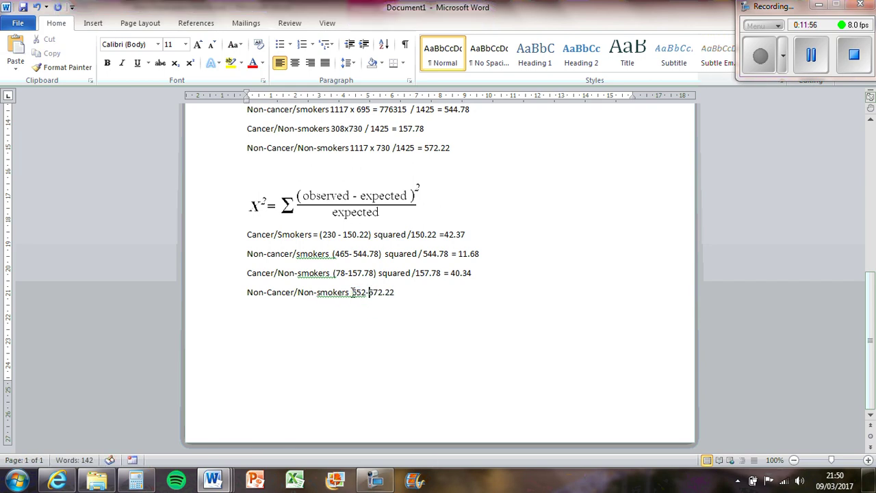
pyautogui.click(353, 295)
pyautogui.write('(')
pyautogui.click(404, 295)
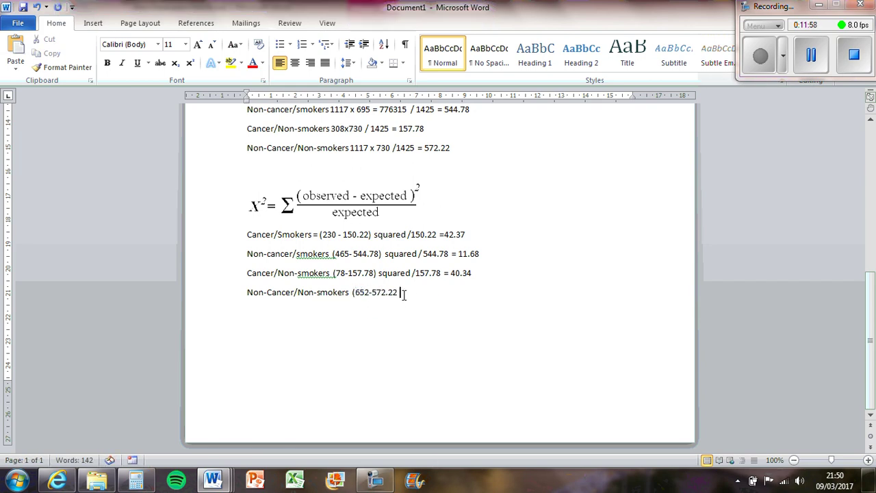
pyautogui.write(') squared /')
# Add the expected value 572.22 as the divisor, followed by an equals sign.
pyautogui.doubleClick(374, 293)
pyautogui.hotkey('ctrl', 'c')
pyautogui.click(452, 293)
pyautogui.hotkey('ctrl', 'v')
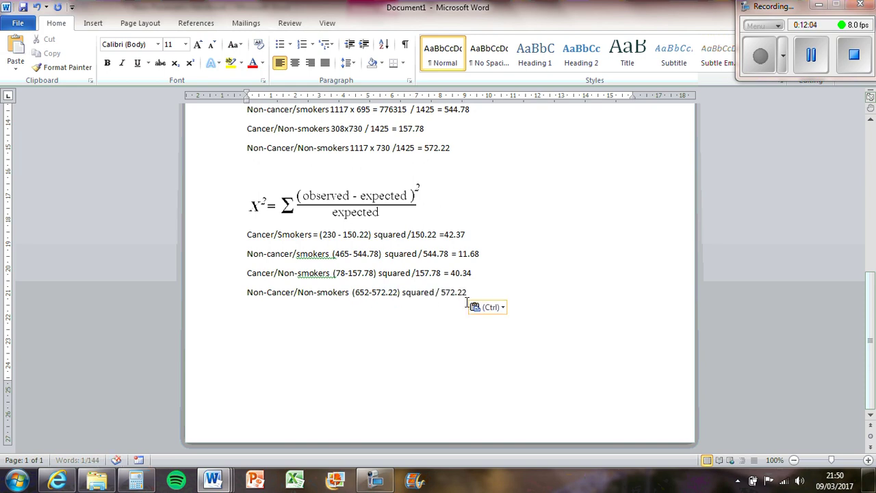
pyautogui.write('=')
# Compute (652-572.22)² ÷ 572.22 in Calculator and enter the result 11.12.
pyautogui.hotkey('alt', 'Tab')
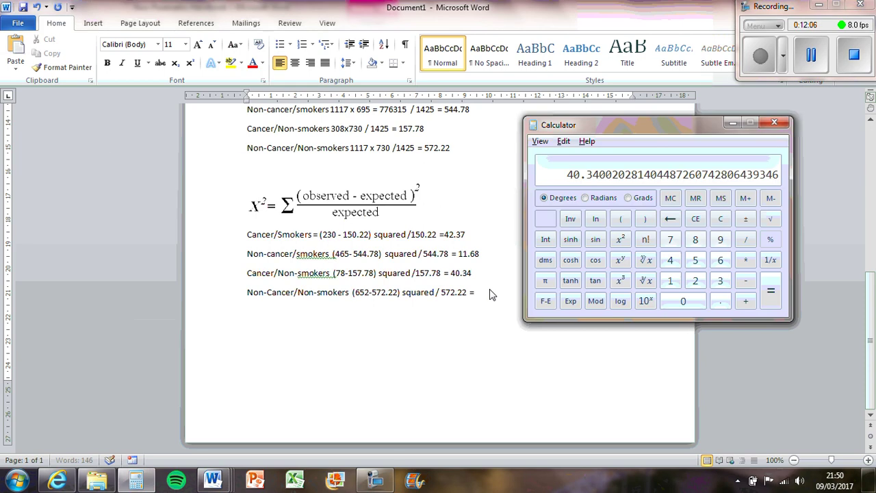
pyautogui.write('652 - ')
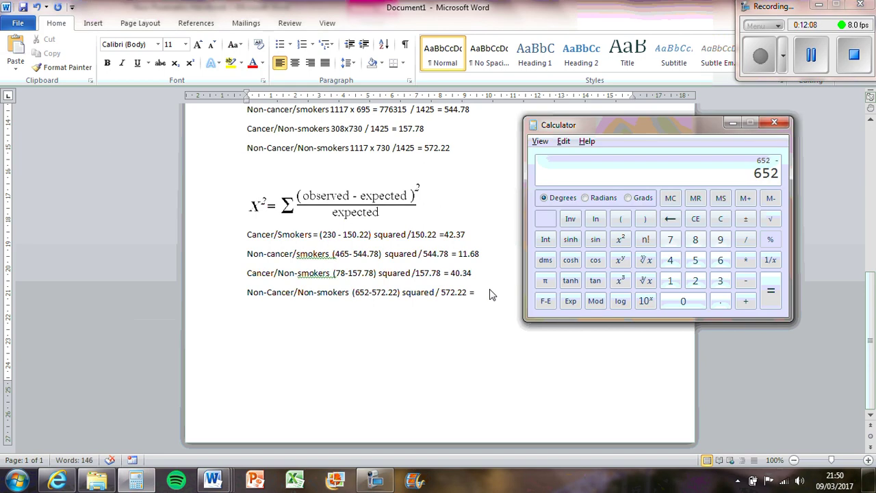
pyautogui.write('57.')
pyautogui.press('BackSpace')
pyautogui.write('2.22')
pyautogui.press('Return')
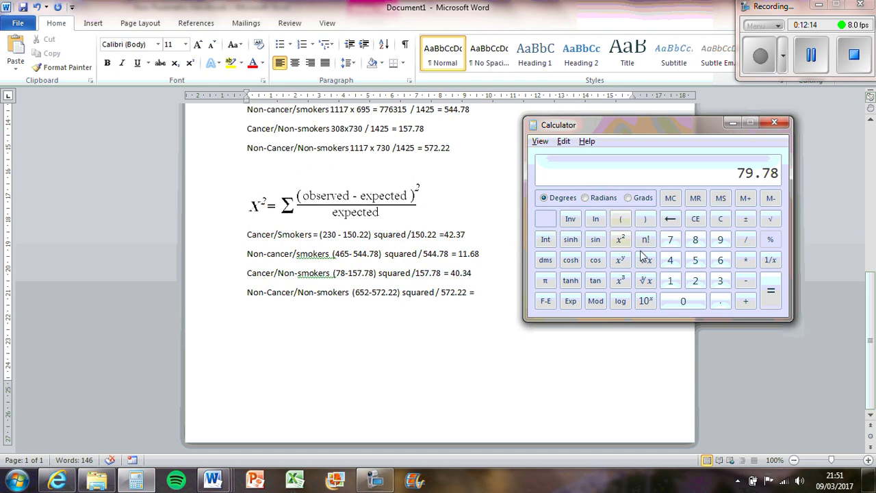
pyautogui.click(622, 239)
pyautogui.press('/')
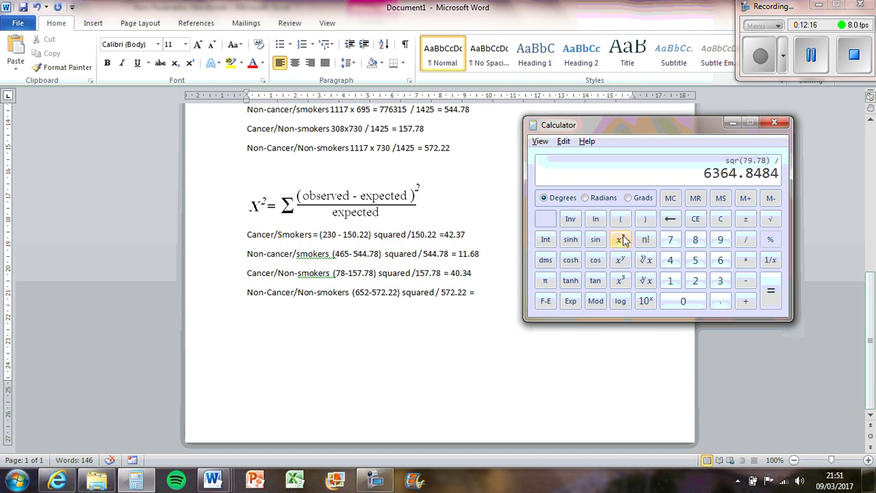
pyautogui.write('572.22')
pyautogui.press('Return')
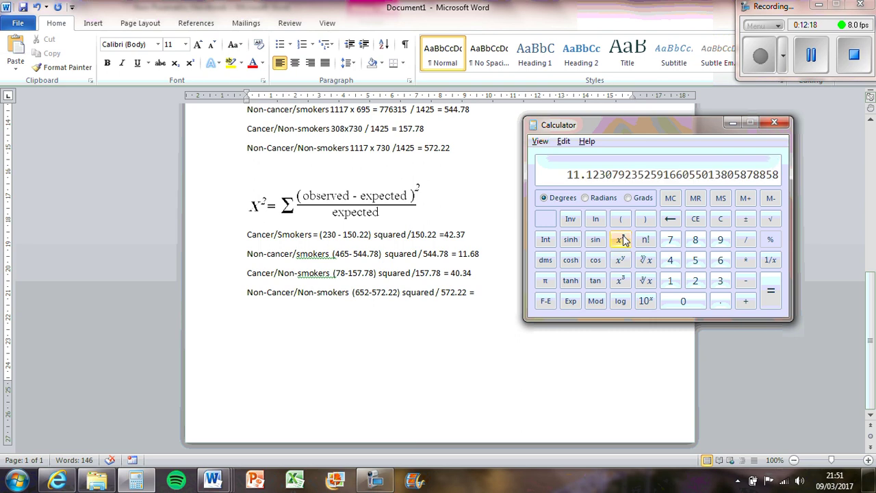
pyautogui.click(487, 296)
pyautogui.write('11.1')
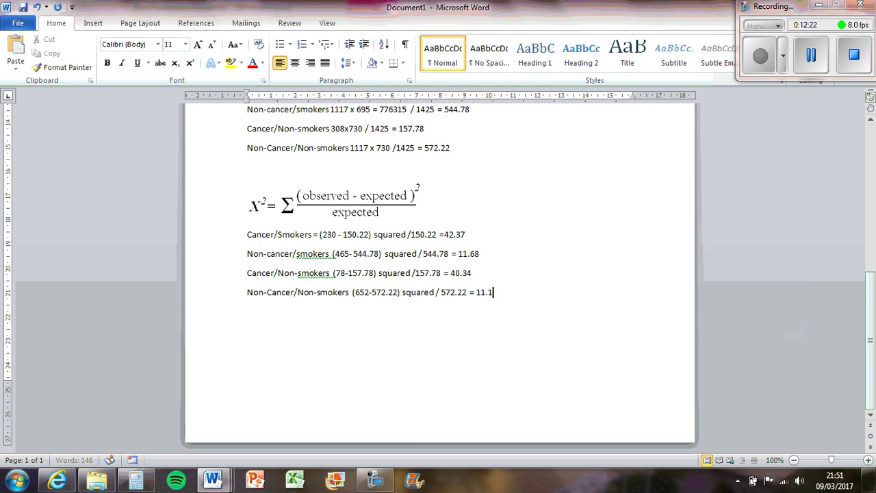
pyautogui.write('2')
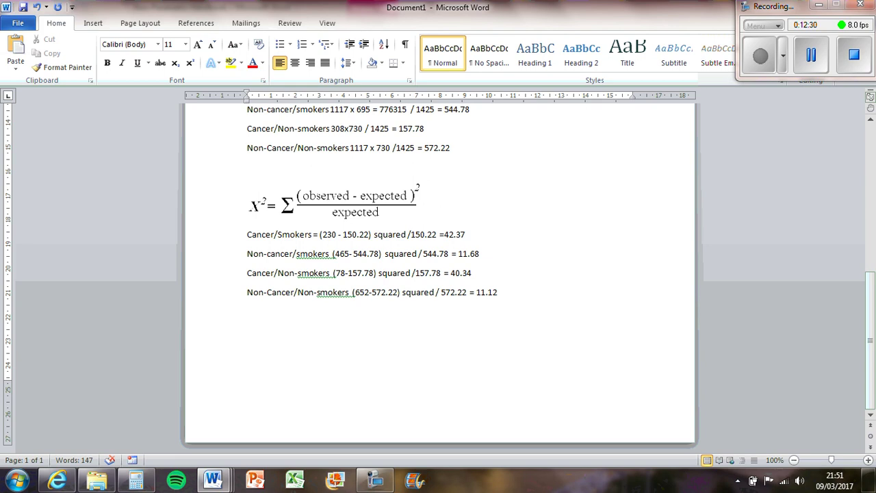
# Add a 'Total =' line and sum 42.37 + 11.68 + 40.34 + 11.12 in Calculator.
pyautogui.press('Return')
pyautogui.write('Total =')
pyautogui.hotkey('alt', 'Tab')
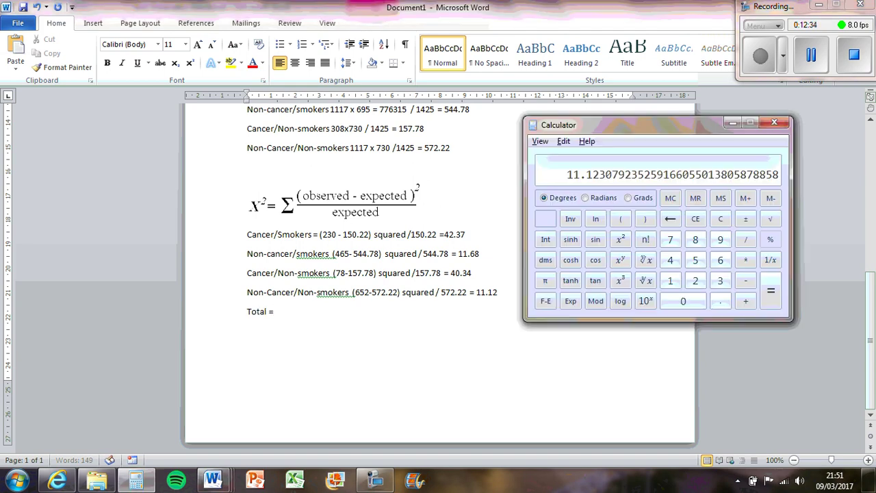
pyautogui.write('42.')
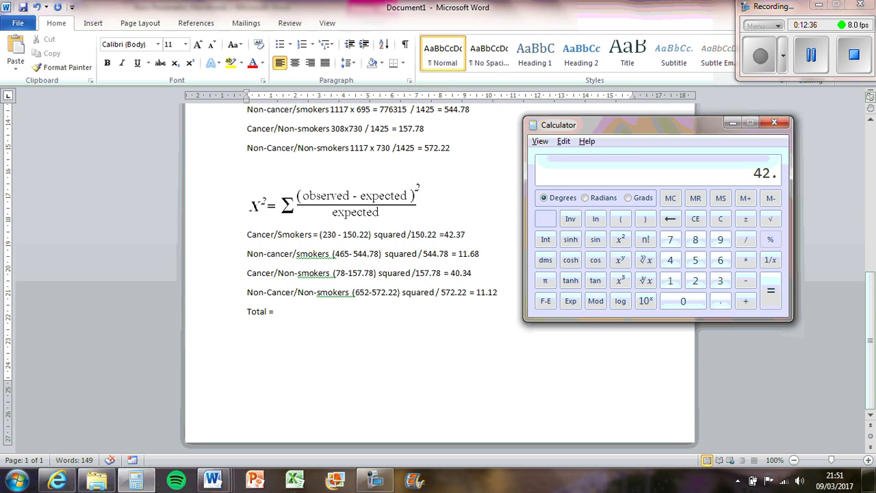
pyautogui.write('37 + 11.68')
pyautogui.press('+')
pyautogui.write('40.34')
pyautogui.press('+')
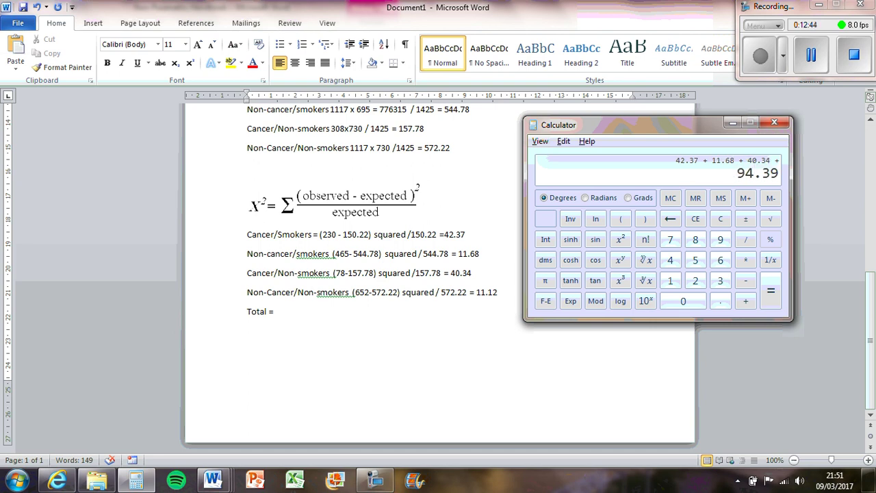
pyautogui.write('11.12')
pyautogui.press('Return')
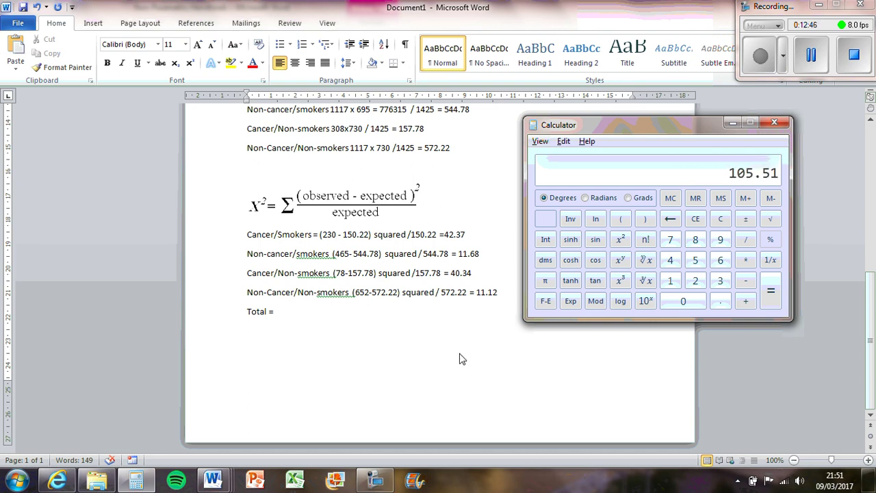
pyautogui.click(300, 316)
# Finish the Total line with 105.51, check the handbook, then return to the worksheet.
pyautogui.write('105.')
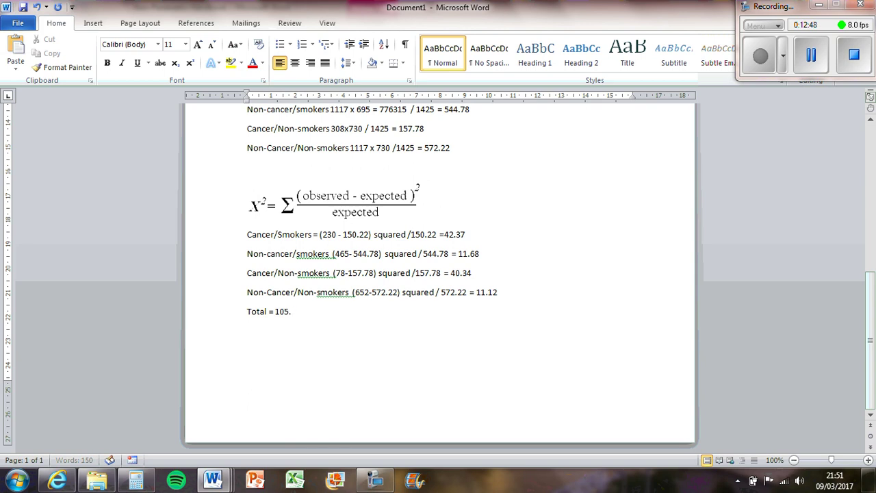
pyautogui.write('51')
pyautogui.hotkey('alt', 'Tab')
pyautogui.hotkey('alt', 'Tab')
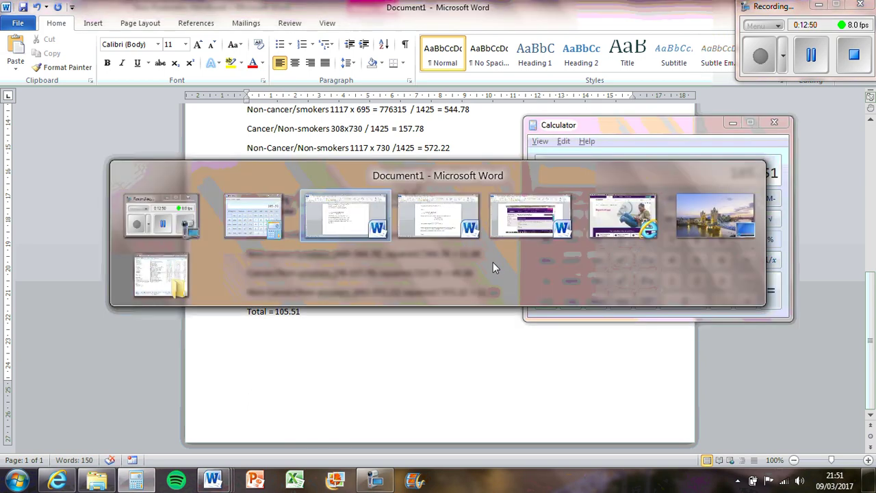
pyautogui.hotkey('alt', 'Tab')
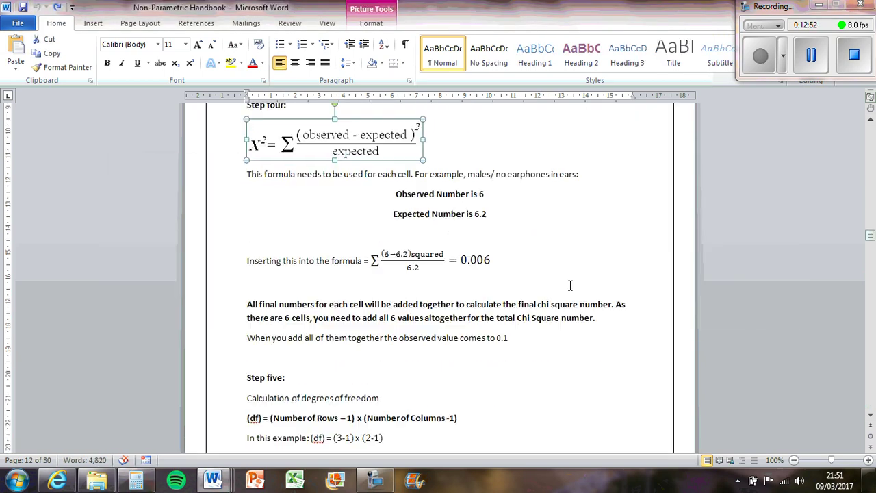
pyautogui.scroll(-2, 570, 285)
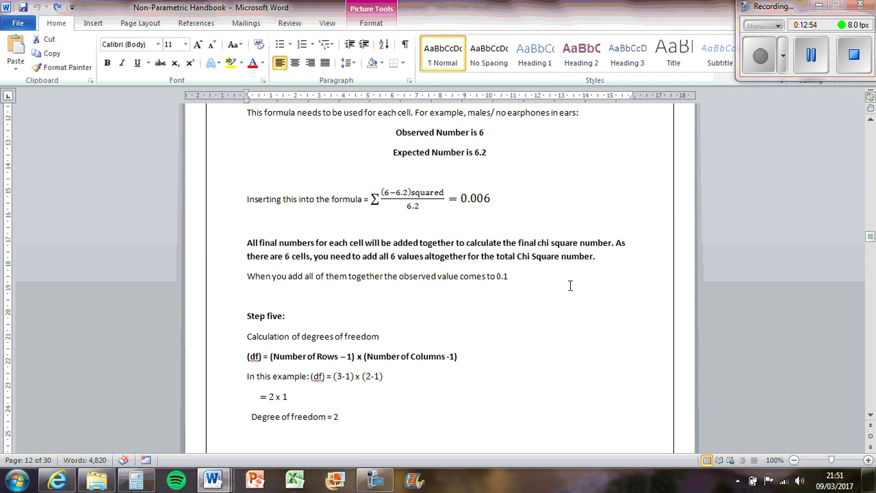
pyautogui.scroll(2, 570, 285)
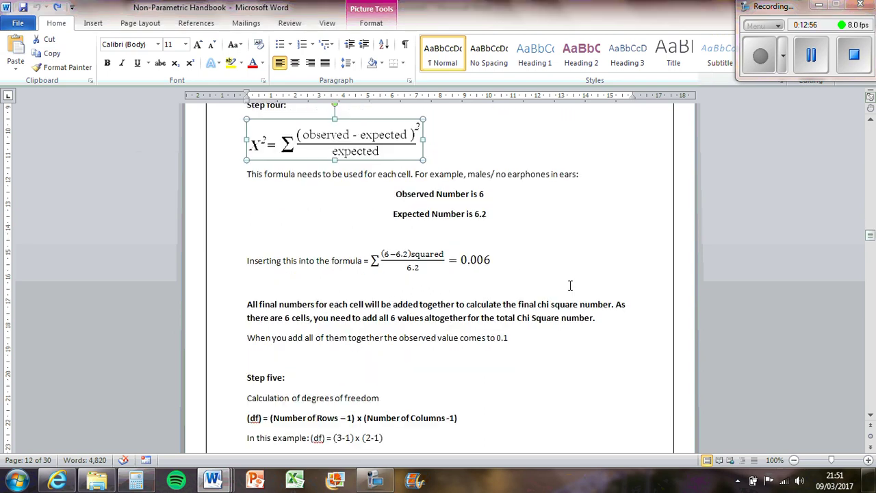
pyautogui.scroll(3, 570, 285)
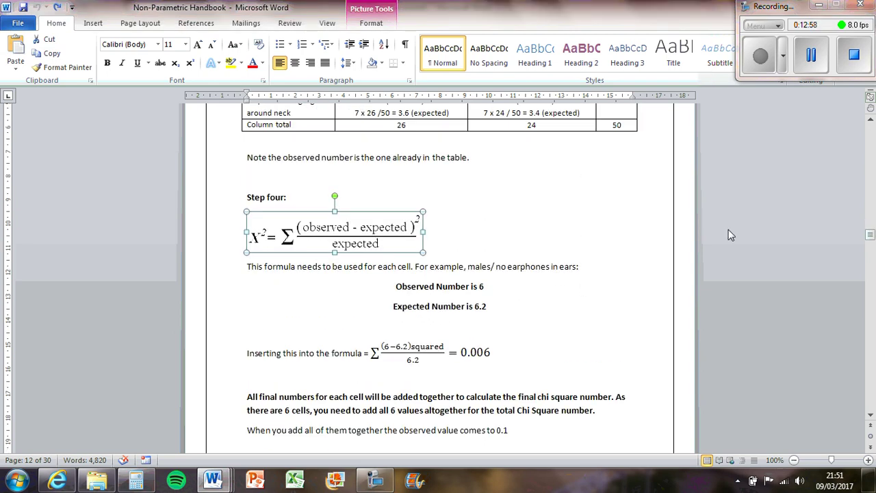
pyautogui.click(812, 58)
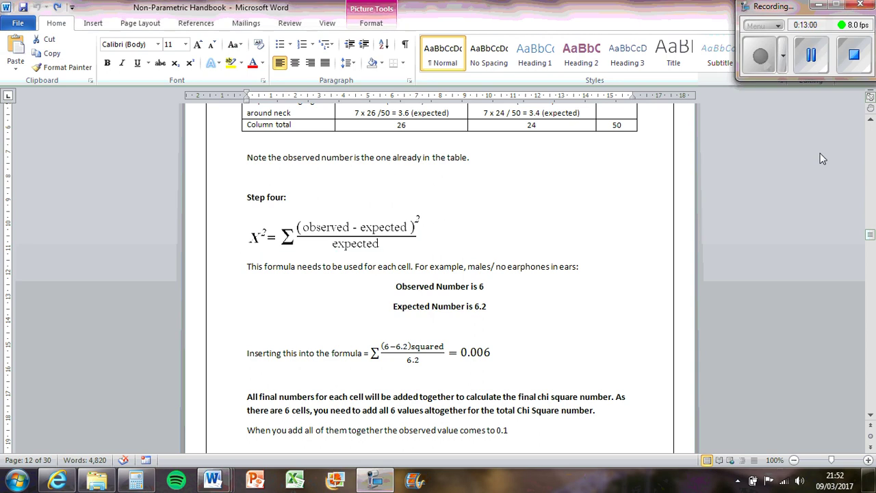
pyautogui.hotkey('alt', 'Tab')
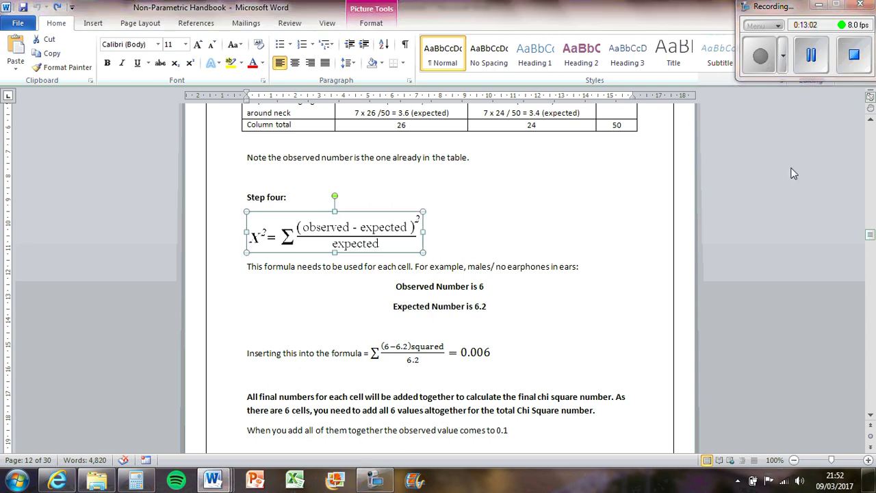
pyautogui.hotkey('alt', 'Tab')
pyautogui.hotkey('alt', 'Tab')
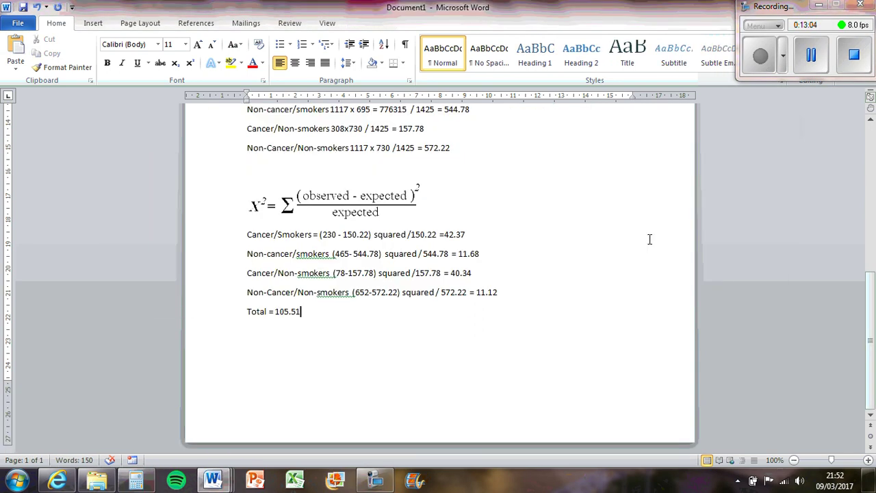
# Extend the Total line with '= observed value = chi squared value' and find the handbook's Step five.
pyautogui.write('= ')
pyautogui.write('observed valu')
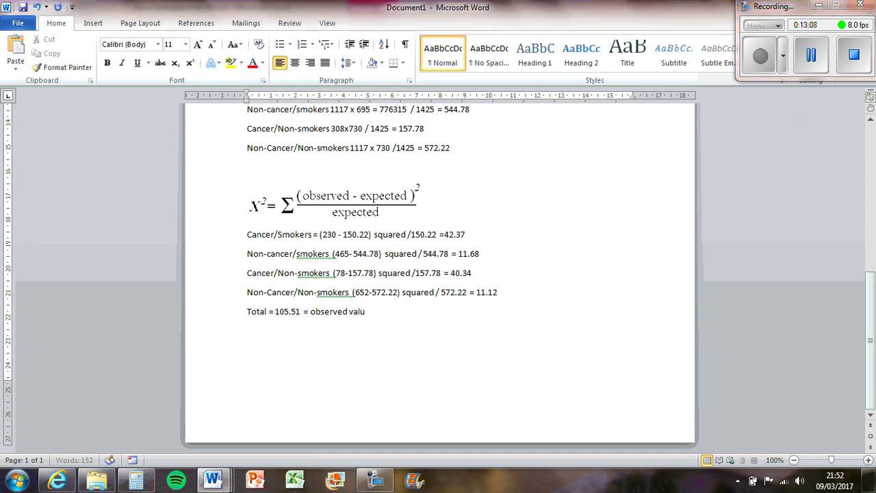
pyautogui.write('e = chi squared value')
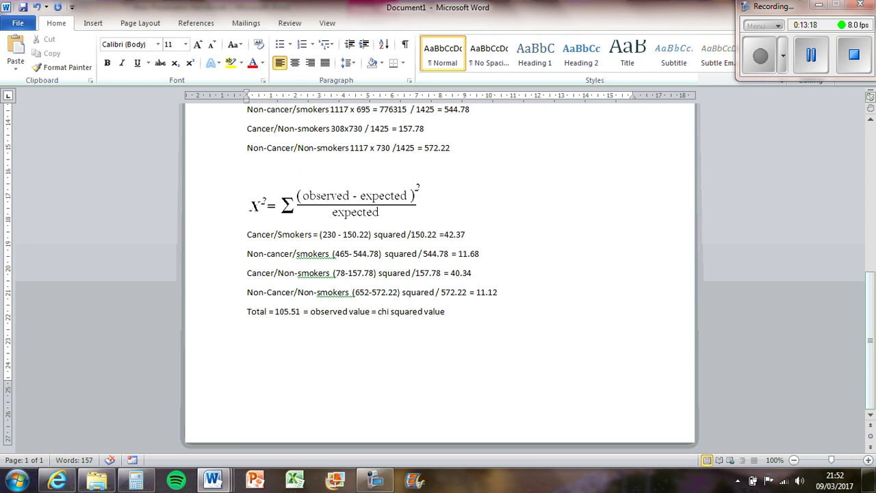
pyautogui.scroll(4, 373, 309)
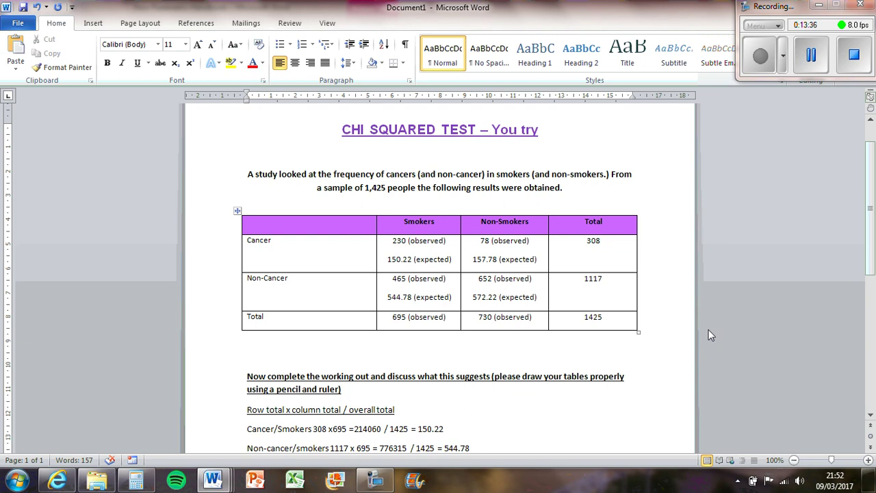
pyautogui.scroll(-1, 583, 361)
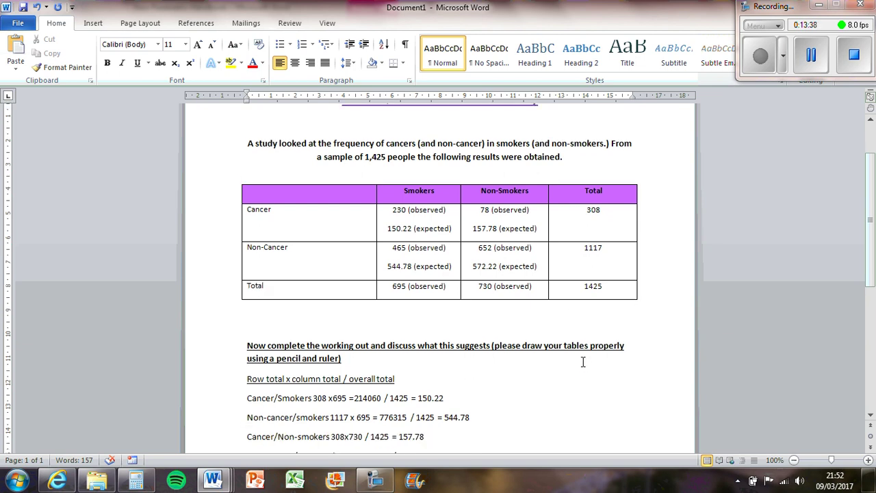
pyautogui.scroll(-10, 583, 362)
pyautogui.hotkey('alt', 'Tab')
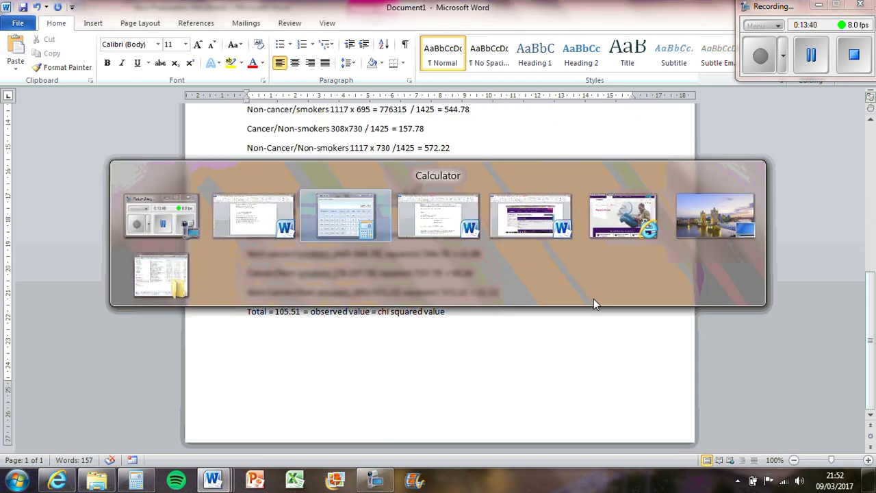
pyautogui.hotkey('alt', 'Tab')
pyautogui.scroll(-7, 537, 318)
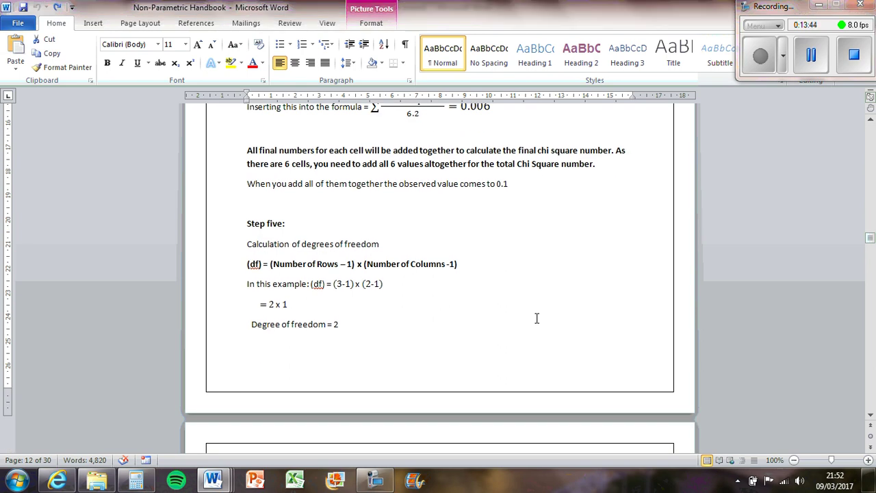
# Copy the handbook's degrees-of-freedom formula and paste it below the Total line.
pyautogui.moveTo(248, 264); pyautogui.dragTo(464, 268)
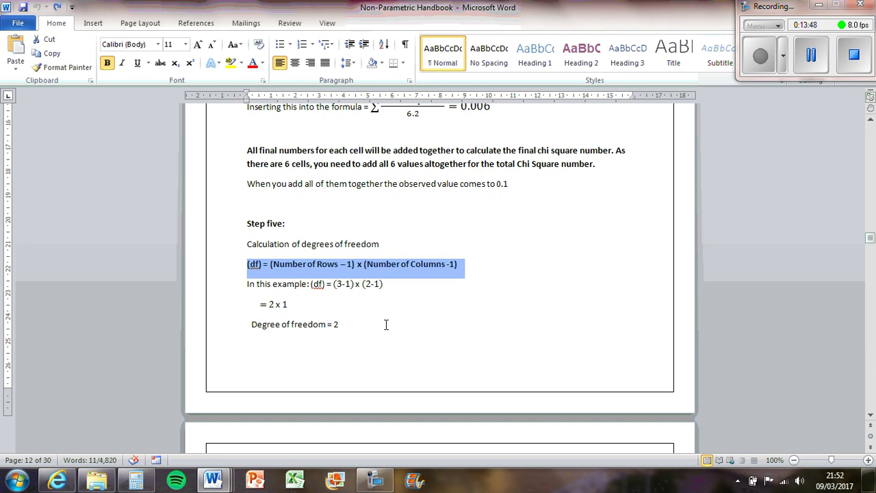
pyautogui.click(418, 304)
pyautogui.moveTo(249, 263); pyautogui.dragTo(510, 266)
pyautogui.hotkey('ctrl', 'c')
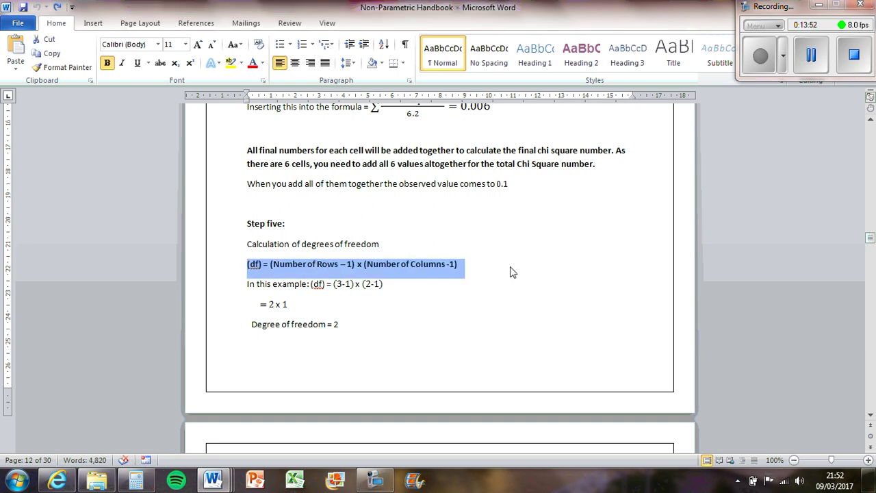
pyautogui.hotkey('alt', 'Tab')
pyautogui.hotkey('ctrl', 'v')
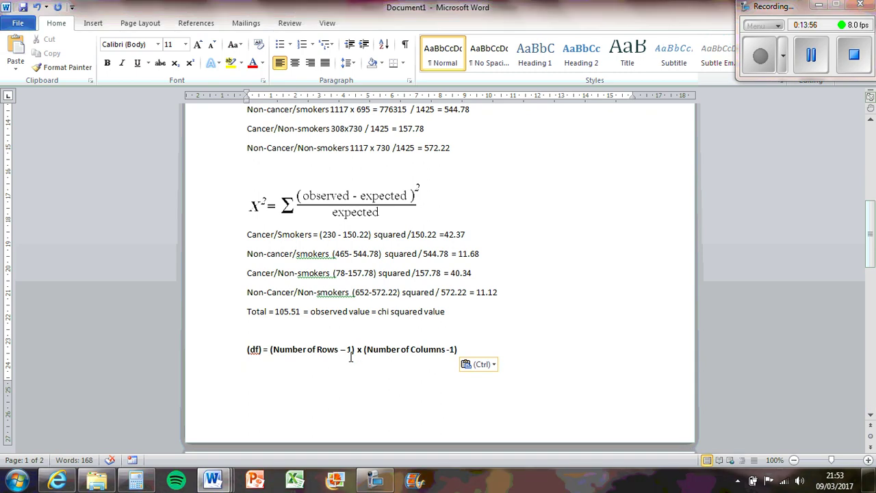
# Highlight the table's Total row and column, Cancer and Non-Cancer rows, and Smokers column.
pyautogui.scroll(6, 564, 336)
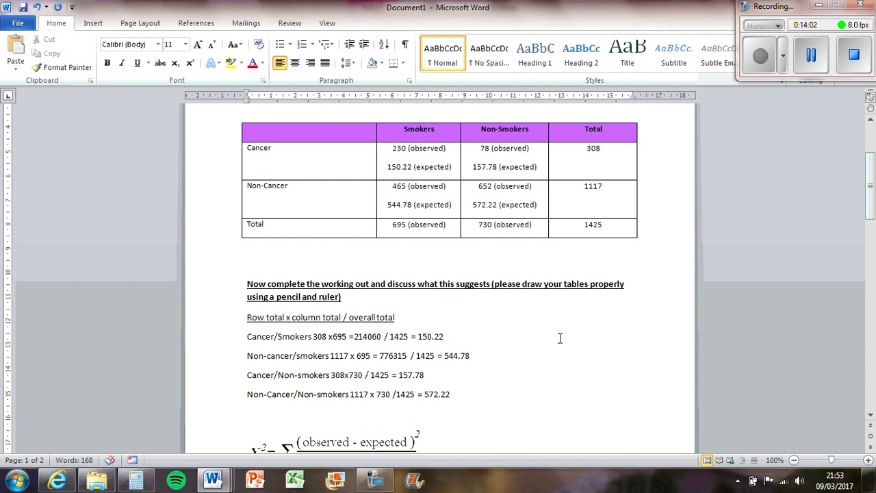
pyautogui.moveTo(269, 227); pyautogui.dragTo(687, 236)
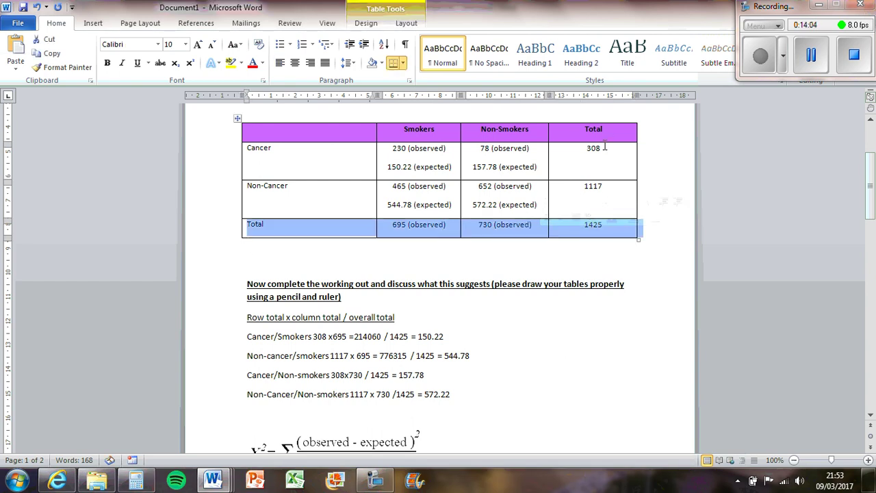
pyautogui.moveTo(607, 143); pyautogui.dragTo(613, 235)
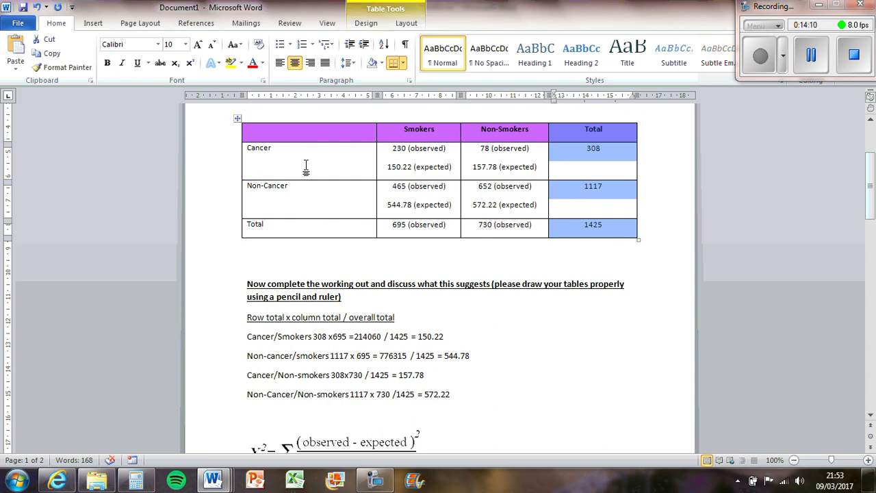
pyautogui.moveTo(306, 164); pyautogui.dragTo(416, 171)
pyautogui.moveTo(304, 187); pyautogui.dragTo(524, 191)
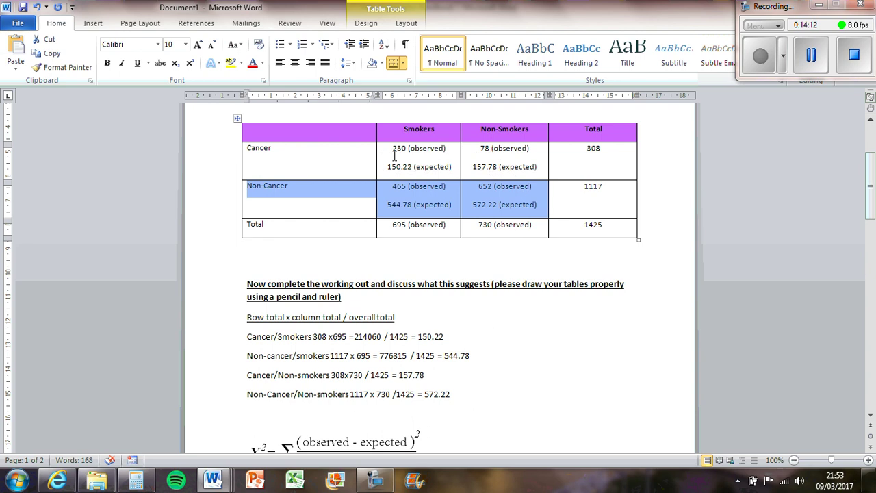
pyautogui.click(424, 140)
pyautogui.moveTo(505, 152); pyautogui.dragTo(507, 206)
pyautogui.scroll(-5, 510, 276)
# Type the working '(2-1) x (2-1) = 1x1 = 1' beneath the df formula.
pyautogui.scroll(-5, 510, 276)
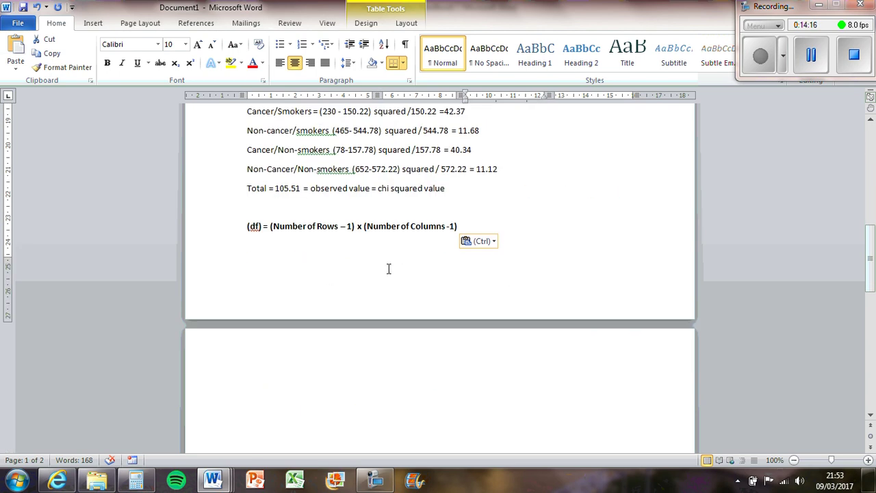
pyautogui.scroll(-1, 363, 260)
pyautogui.click(394, 221)
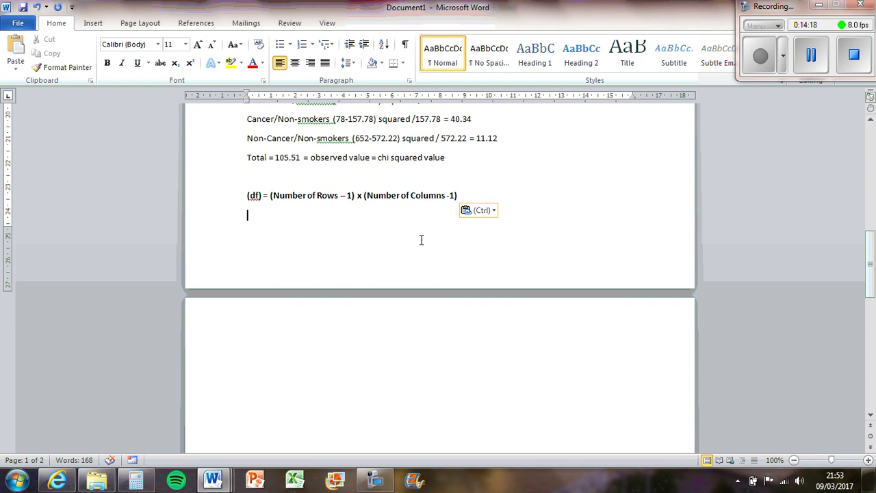
pyautogui.write('2-1)')
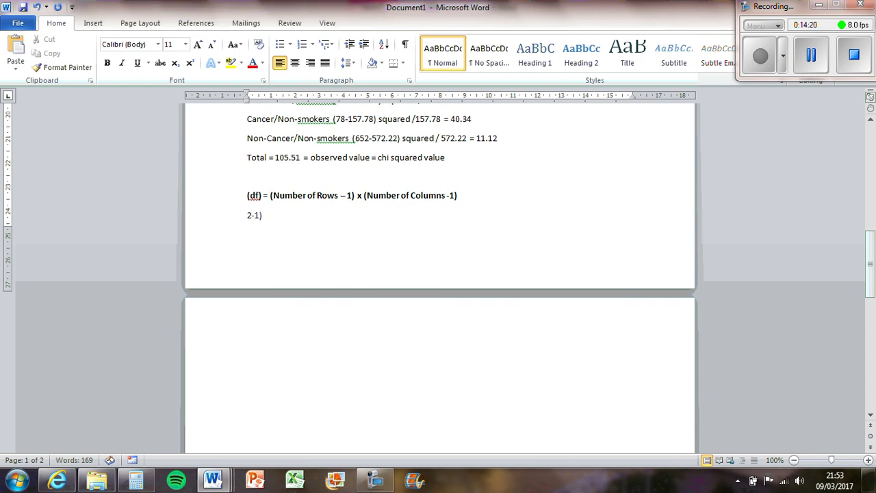
pyautogui.press('Left')
pyautogui.press('Left')
pyautogui.press('Left')
pyautogui.press('Left')
pyautogui.write('(')
pyautogui.press('Right')
pyautogui.press('Right')
pyautogui.press('Right')
pyautogui.press('Right')
pyautogui.write('x (2-1) = 1x1 = 1')
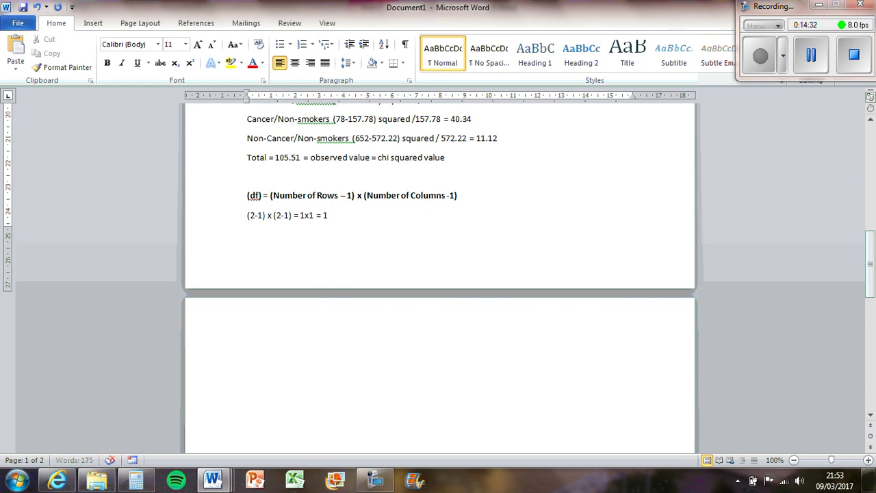
pyautogui.write(' df')
pyautogui.press('BackSpace')
pyautogui.press('BackSpace')
pyautogui.write('=d')
# Read the df 1 critical value from the handbook's chi-square Table IV, then return to the worksheet.
pyautogui.hotkey('alt', 'Tab')
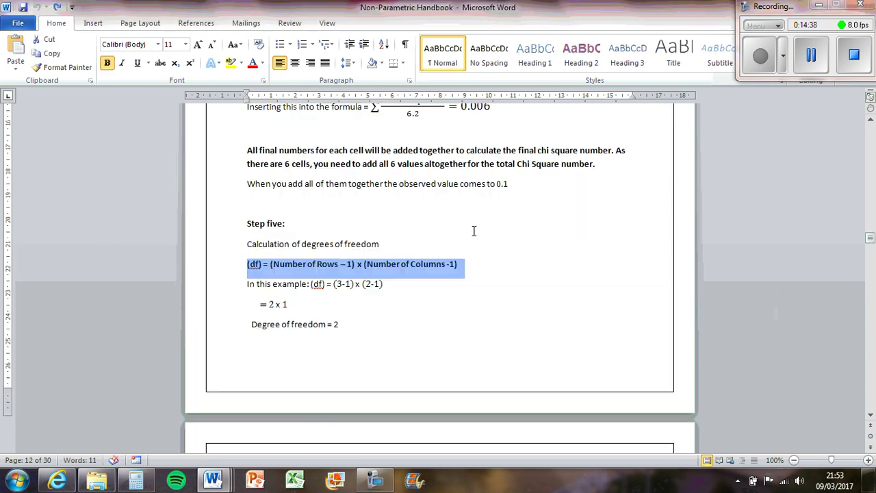
pyautogui.scroll(-5, 497, 305)
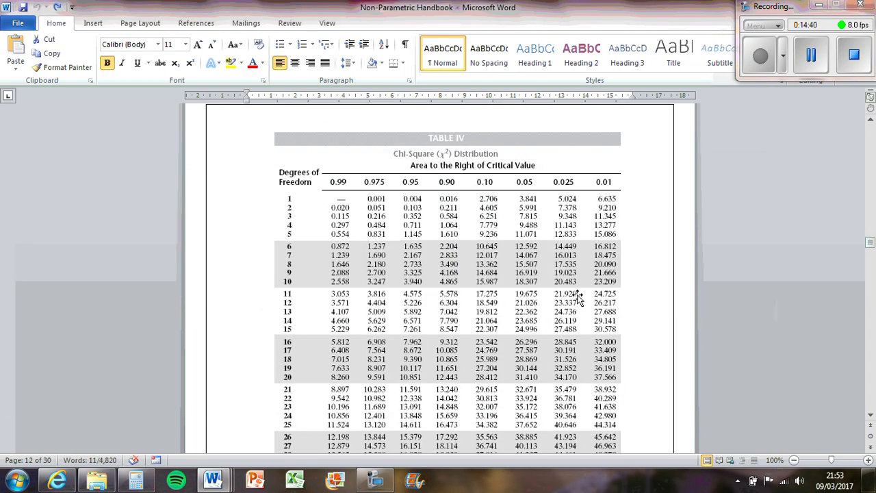
pyautogui.scroll(-1, 710, 326)
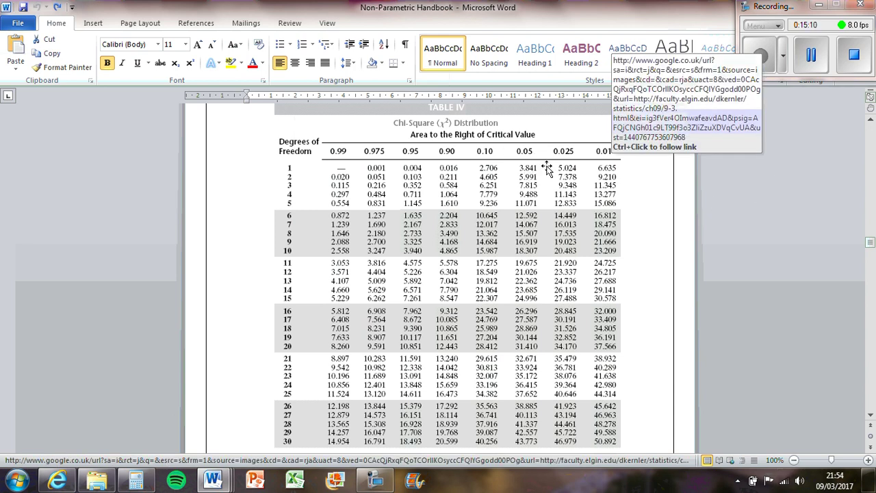
pyautogui.hotkey('alt', 'Tab')
# Type 'Critical value = 3.8' on page 2, correcting the mistyped 3.9.
pyautogui.click(248, 365)
pyautogui.write('Critic')
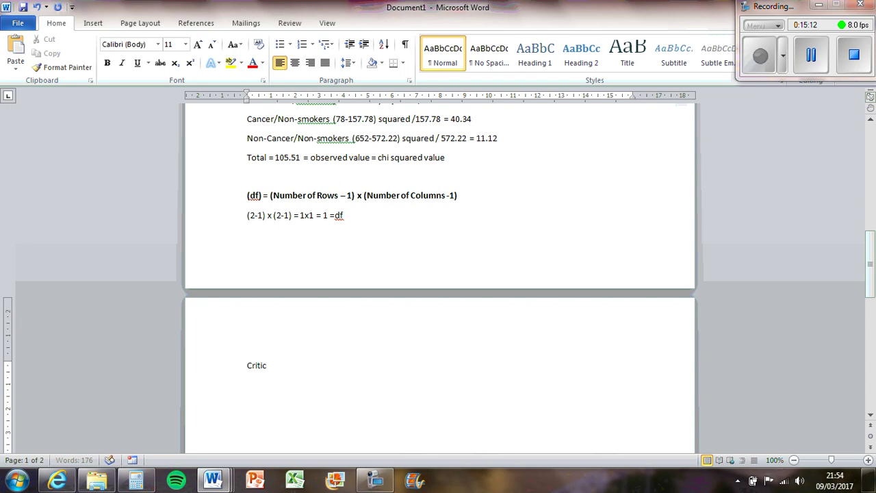
pyautogui.write('al value')
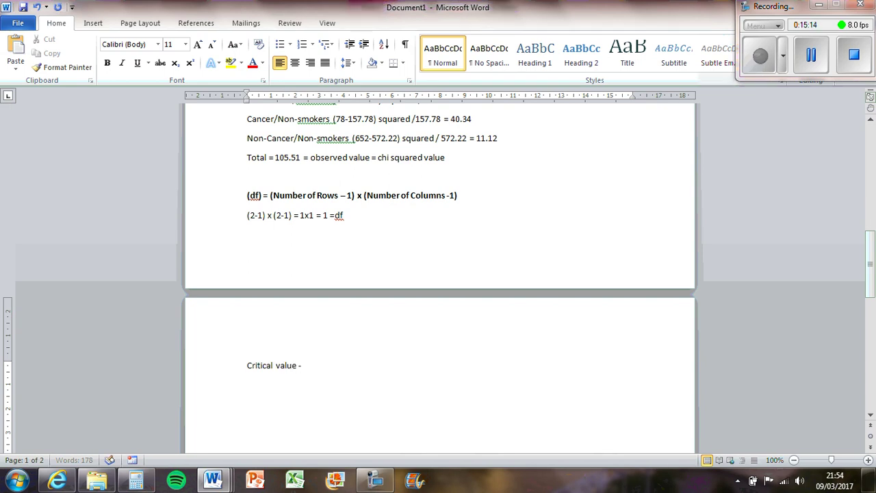
pyautogui.write(' = 3.9')
pyautogui.press('BackSpace')
pyautogui.write('8')
# Copy '105.51 = observed value' from the Total line onto a new line below the critical value.
pyautogui.moveTo(275, 159); pyautogui.dragTo(360, 167)
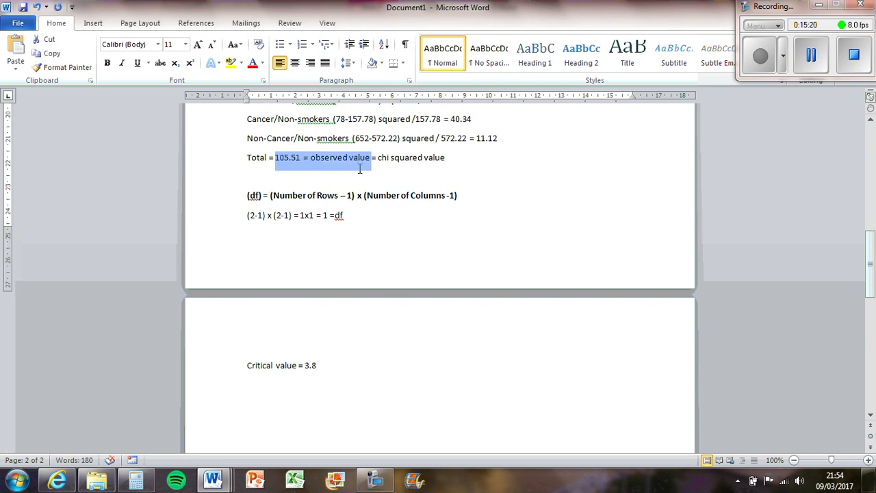
pyautogui.hotkey('ctrl', 'c')
pyautogui.click(245, 363)
pyautogui.click(329, 359)
pyautogui.press('Return')
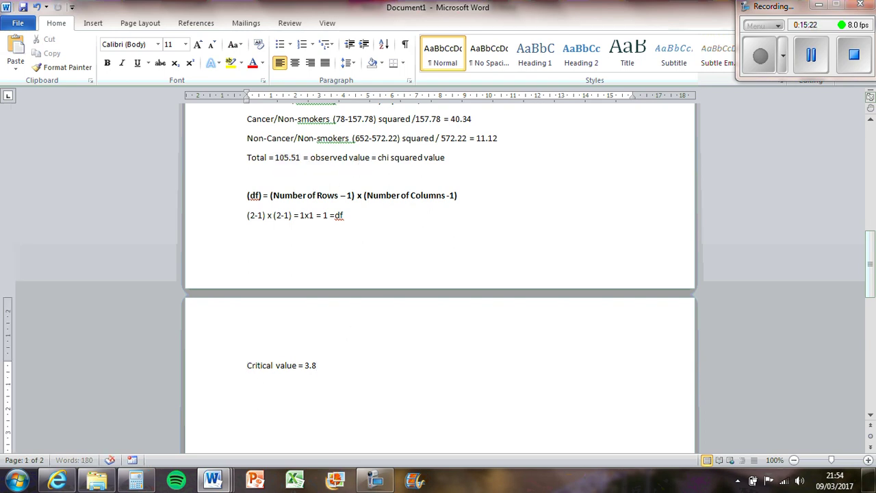
pyautogui.hotkey('ctrl', 'v')
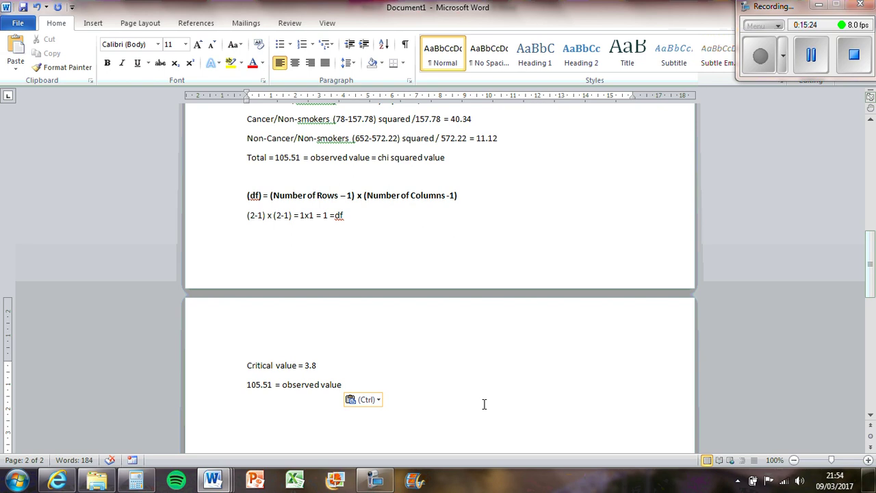
pyautogui.press('Return')
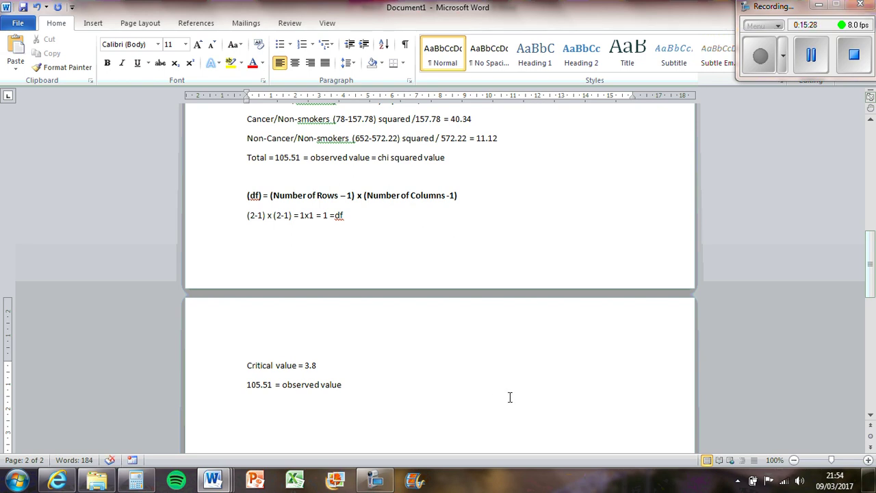
pyautogui.hotkey('alt', 'Tab')
pyautogui.hotkey('alt', 'Tab')
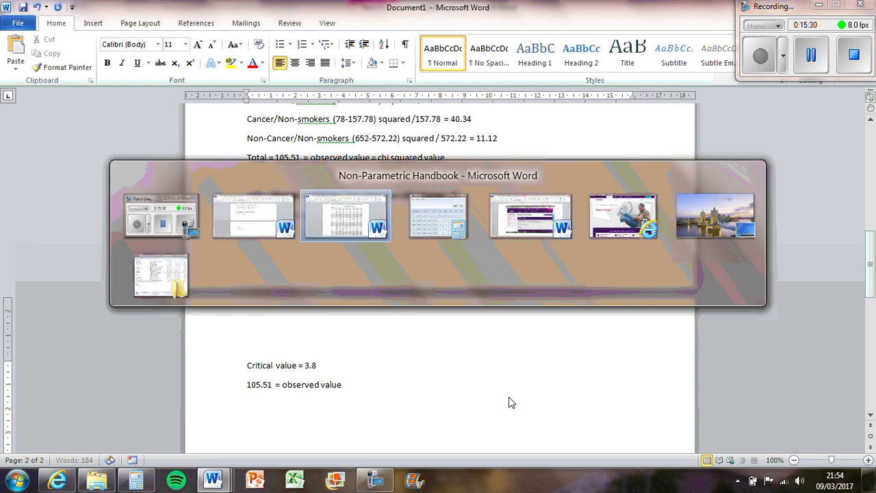
pyautogui.scroll(-8, 509, 384)
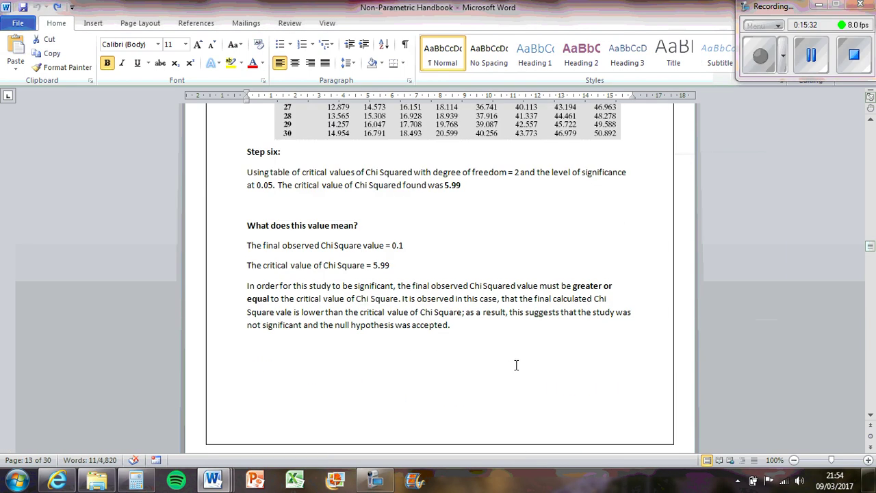
pyautogui.scroll(-1, 516, 365)
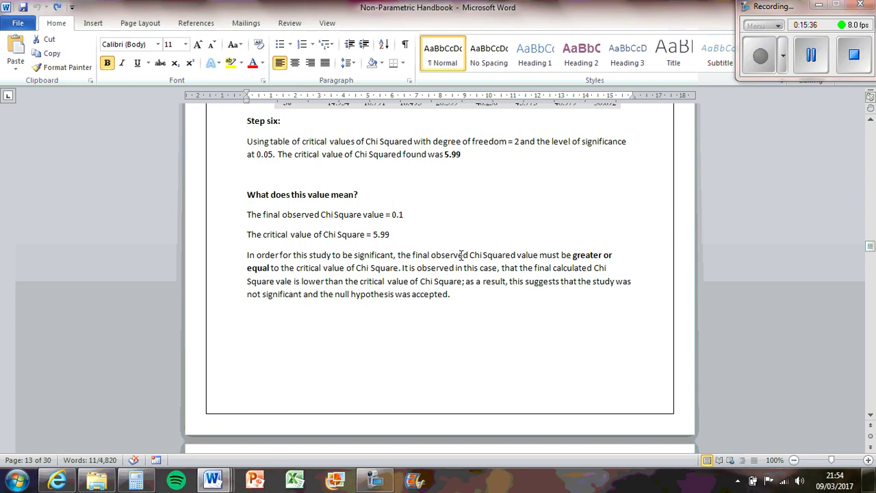
pyautogui.moveTo(470, 255); pyautogui.dragTo(613, 255)
pyautogui.click(404, 267)
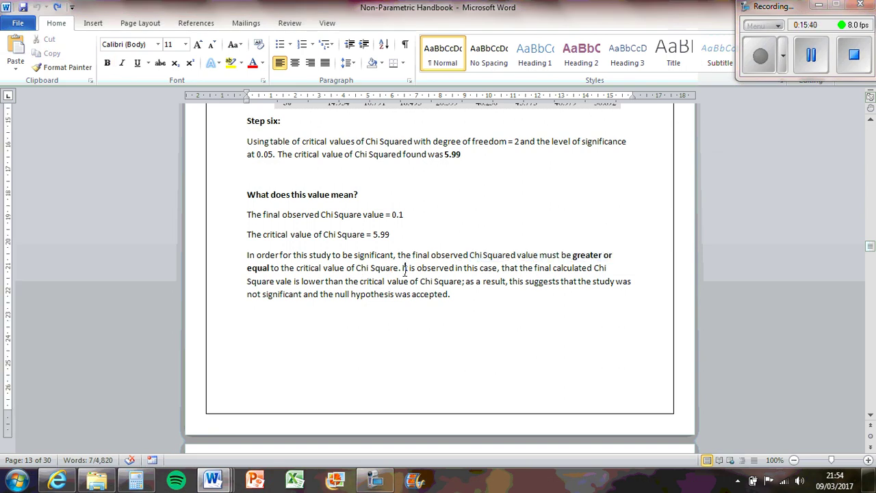
pyautogui.hotkey('alt', 'Tab')
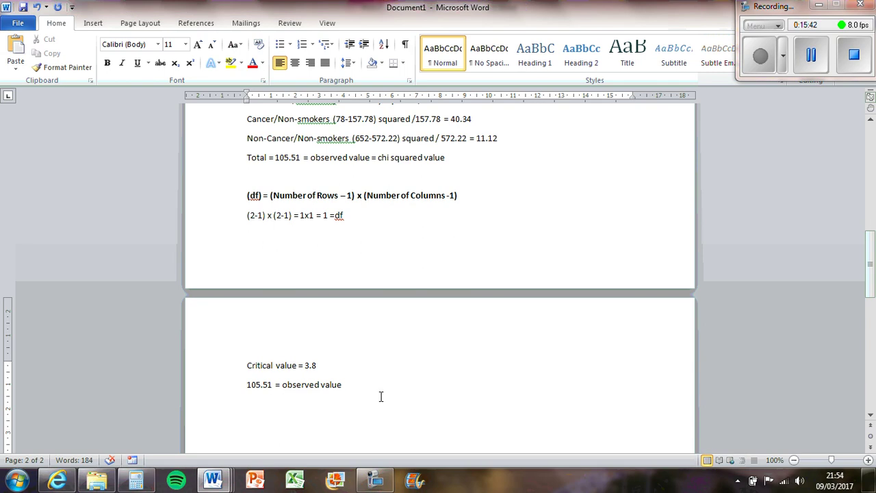
# Write that the observed value exceeds the critical value, so smoking and cancer incidence differ significantly.
pyautogui.press('Return')
pyautogui.write('Observed value is great')
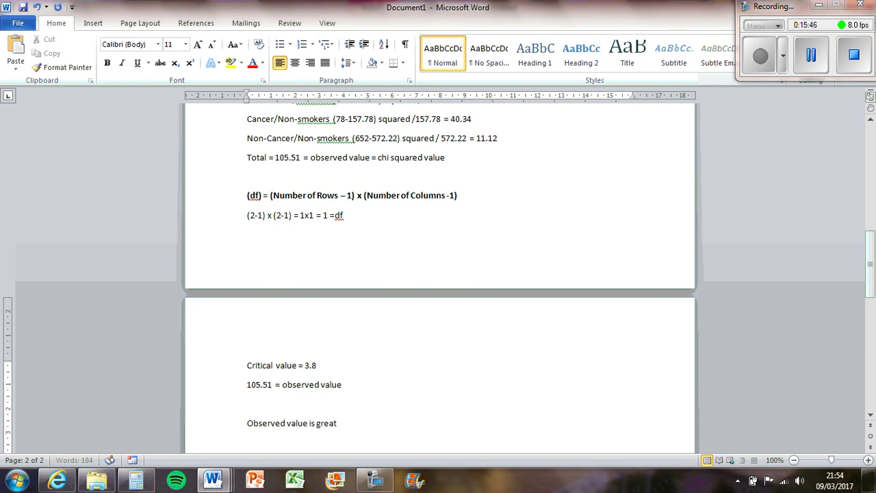
pyautogui.write('er than the c')
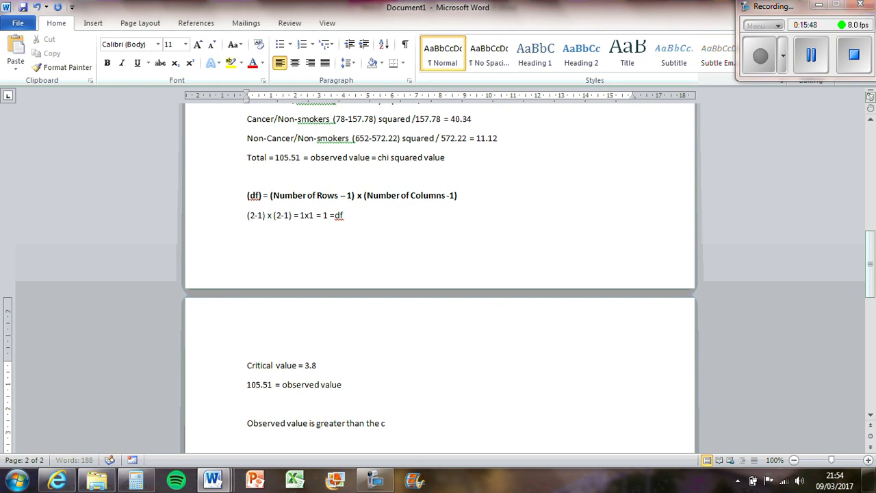
pyautogui.write('ritical value and therefore is s')
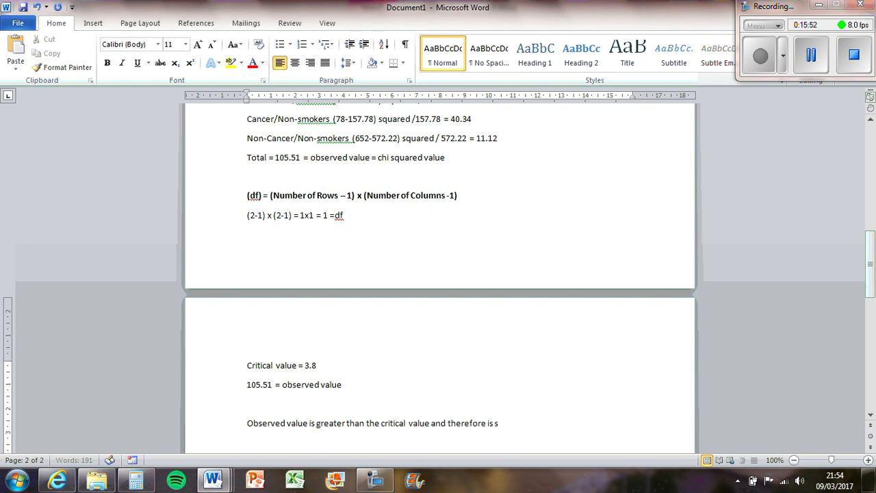
pyautogui.write('ignificant. There is a')
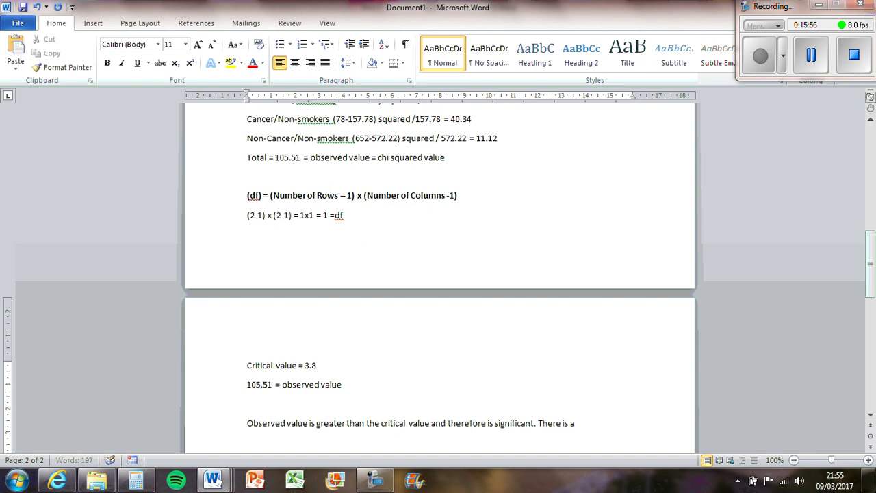
pyautogui.write(' significant differen')
pyautogui.write('ce between')
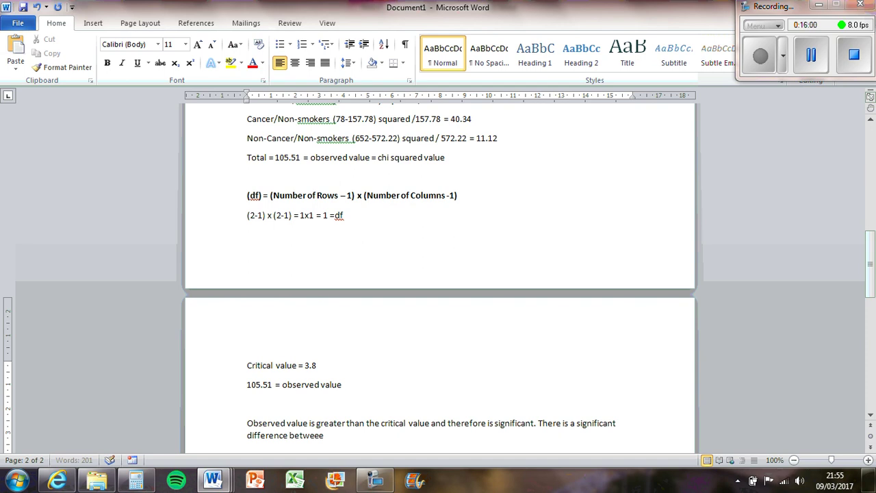
pyautogui.write('whether you')
pyautogui.press('BackSpace')
pyautogui.press('BackSpace')
pyautogui.press('BackSpace')
pyautogui.press('BackSpace')
pyautogui.press('BackSpace')
pyautogui.press('BackSpace')
pyautogui.press('BackSpace')
pyautogui.write('e')
pyautogui.press('BackSpace')
pyautogui.write('her you are a smok')
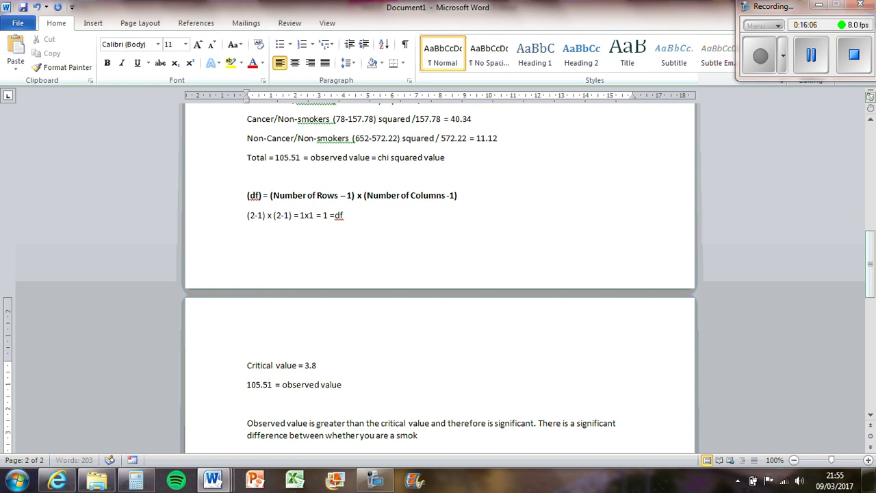
pyautogui.write('er or non-smoker and your incid')
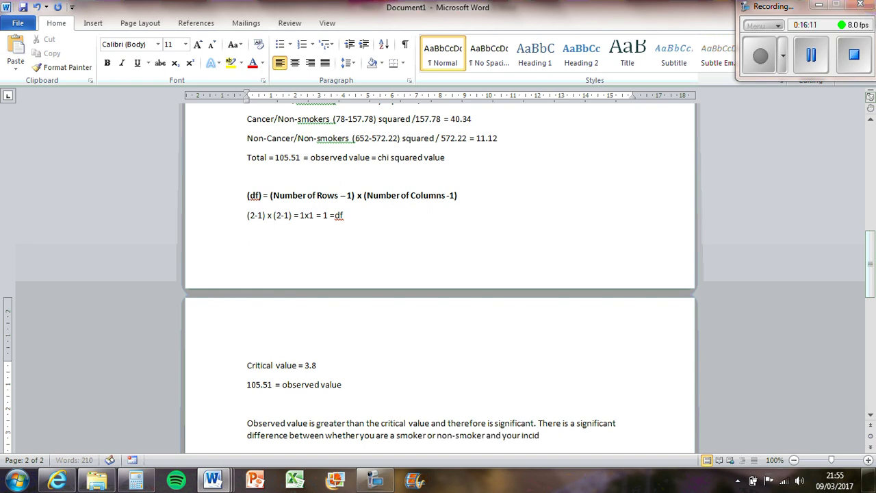
pyautogui.write('ence of cancer.')
pyautogui.scroll(-2, 535, 388)
pyautogui.scroll(18, 629, 377)
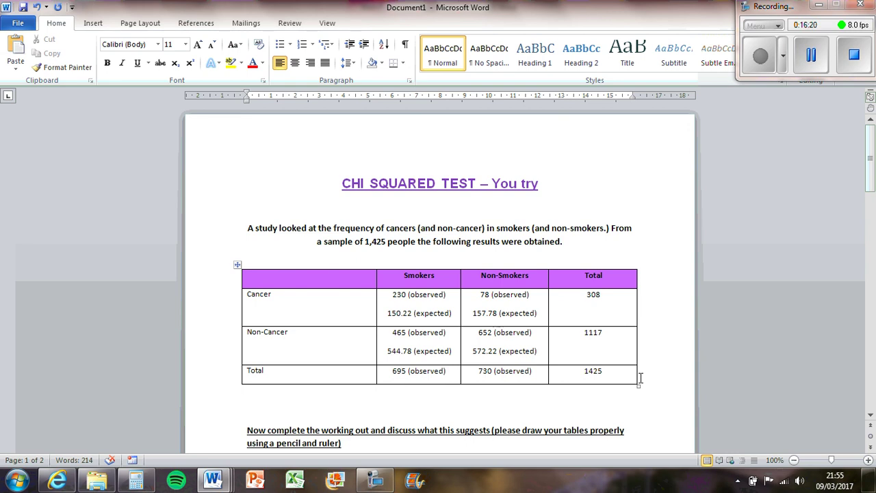
pyautogui.scroll(-6, 641, 378)
pyautogui.moveTo(395, 249); pyautogui.dragTo(267, 248)
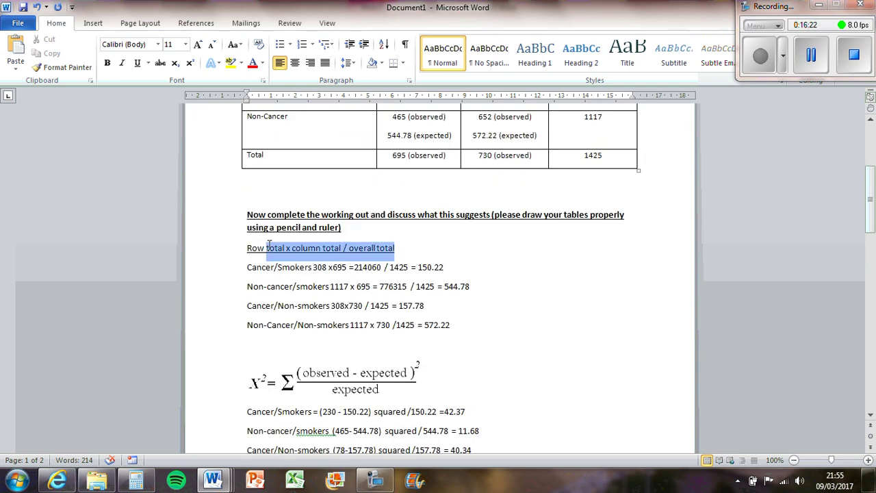
pyautogui.scroll(-5, 511, 381)
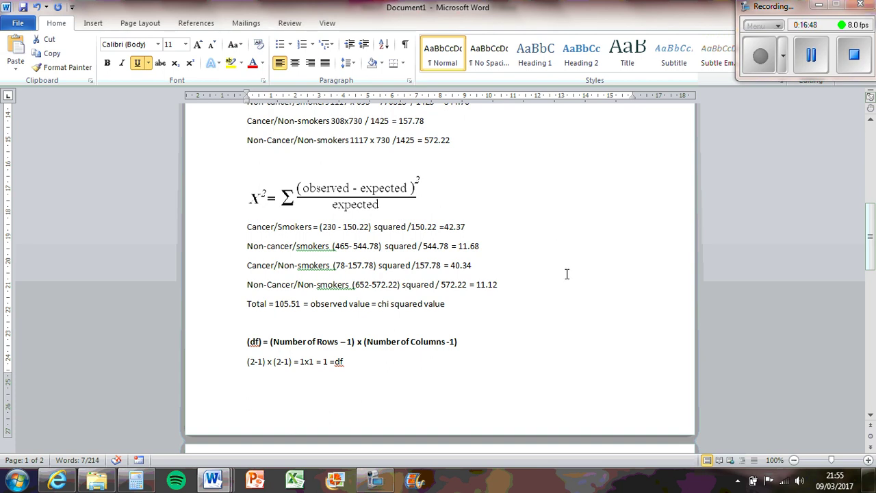
pyautogui.scroll(-1, 567, 274)
pyautogui.scroll(-4, 520, 298)
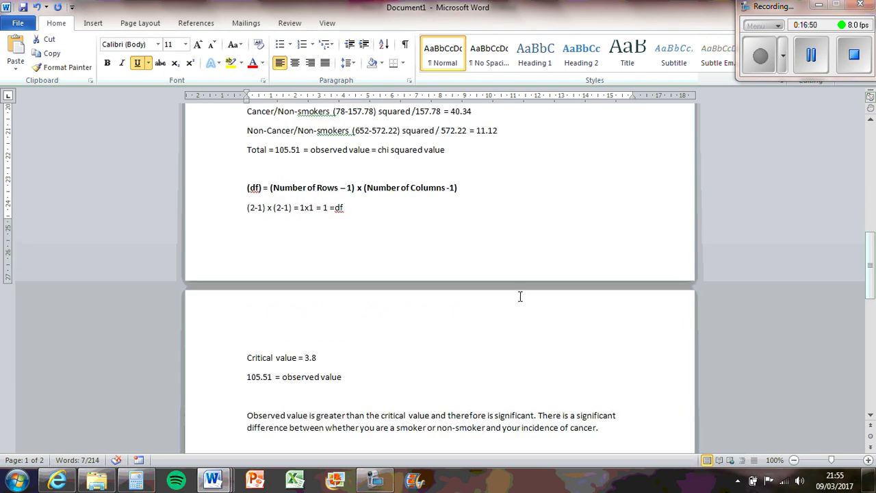
pyautogui.scroll(-3, 476, 207)
pyautogui.scroll(-1, 476, 208)
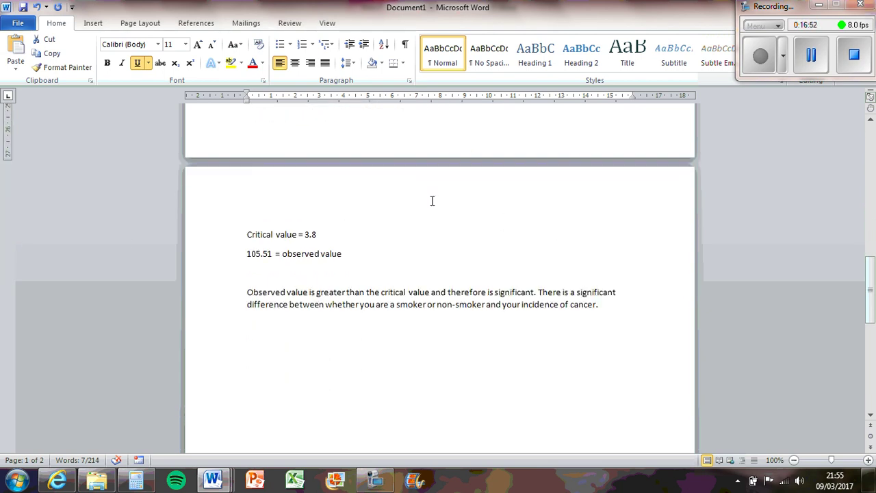
pyautogui.hotkey('alt', 'Tab')
pyautogui.scroll(9, 687, 229)
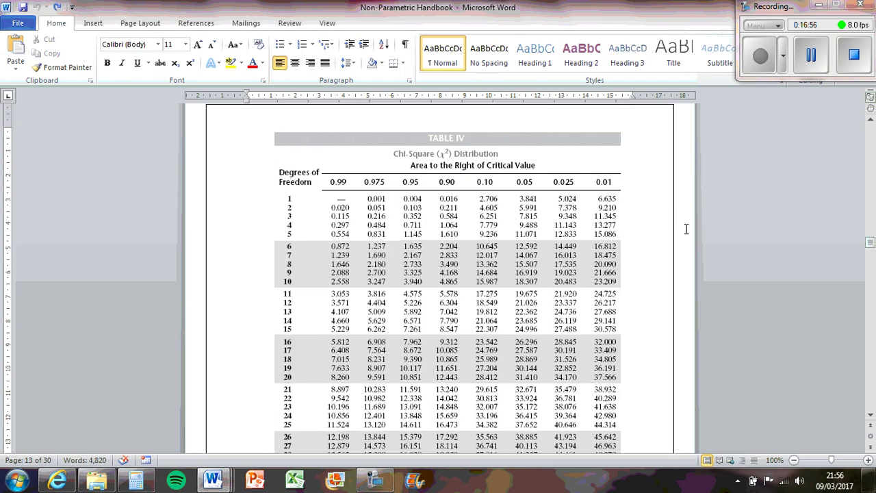
pyautogui.hotkey('alt', 'Tab')
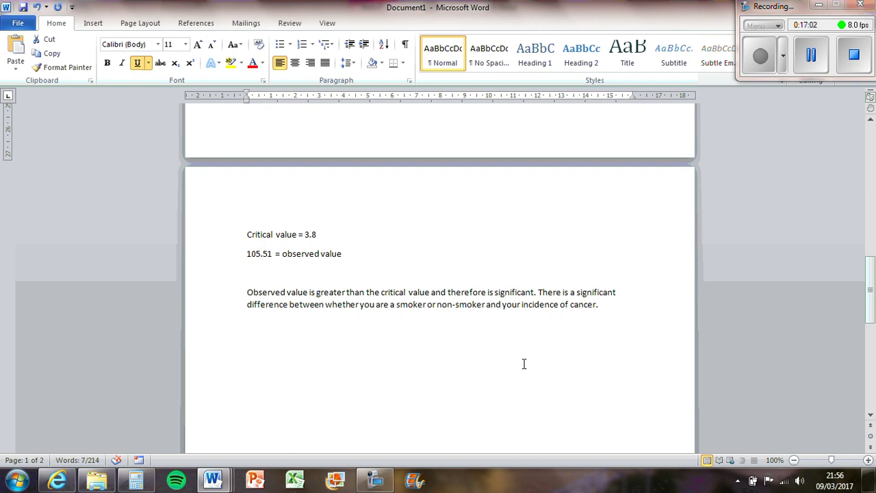
pyautogui.scroll(15, 506, 359)
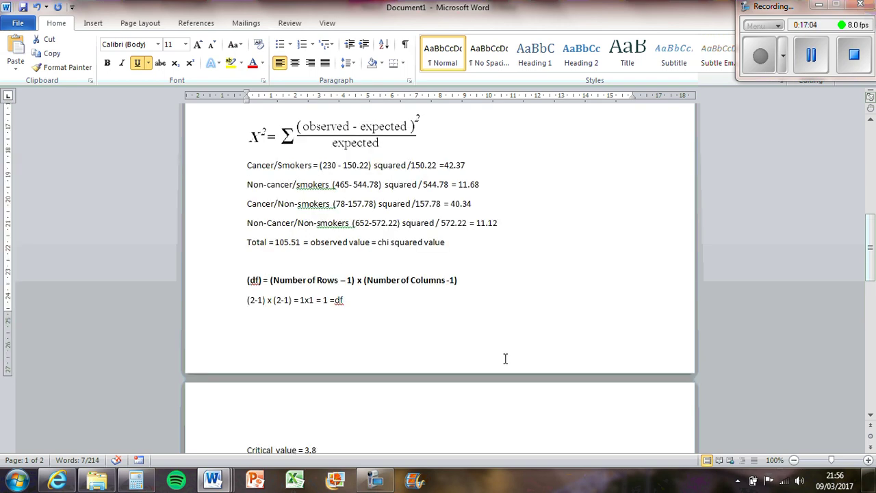
pyautogui.scroll(2, 505, 358)
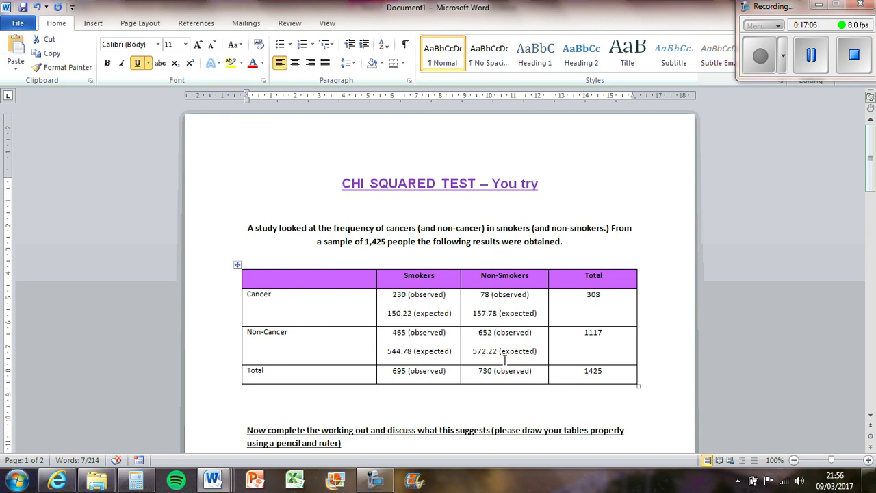